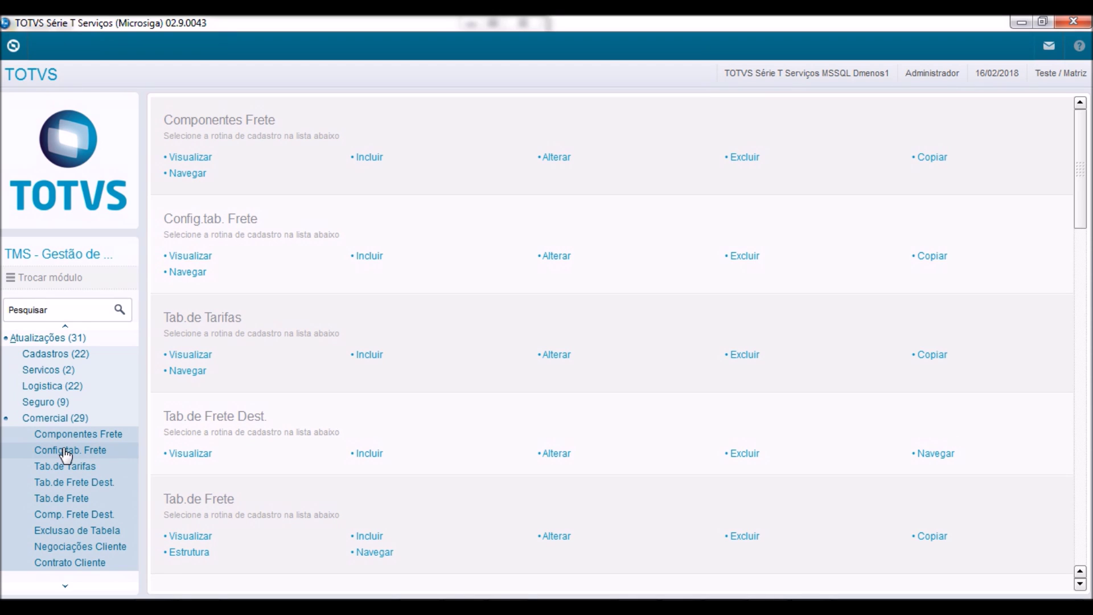
Step: Open the freight table configuration routine and view table RAT1 (RATEIO)
left_click(66, 451)
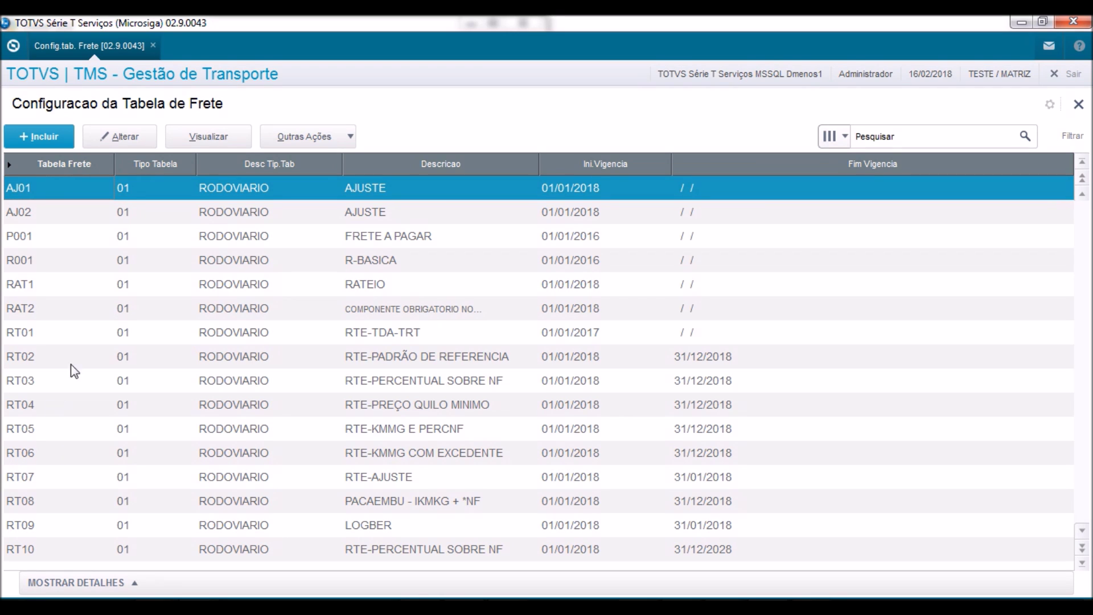
left_click(17, 292)
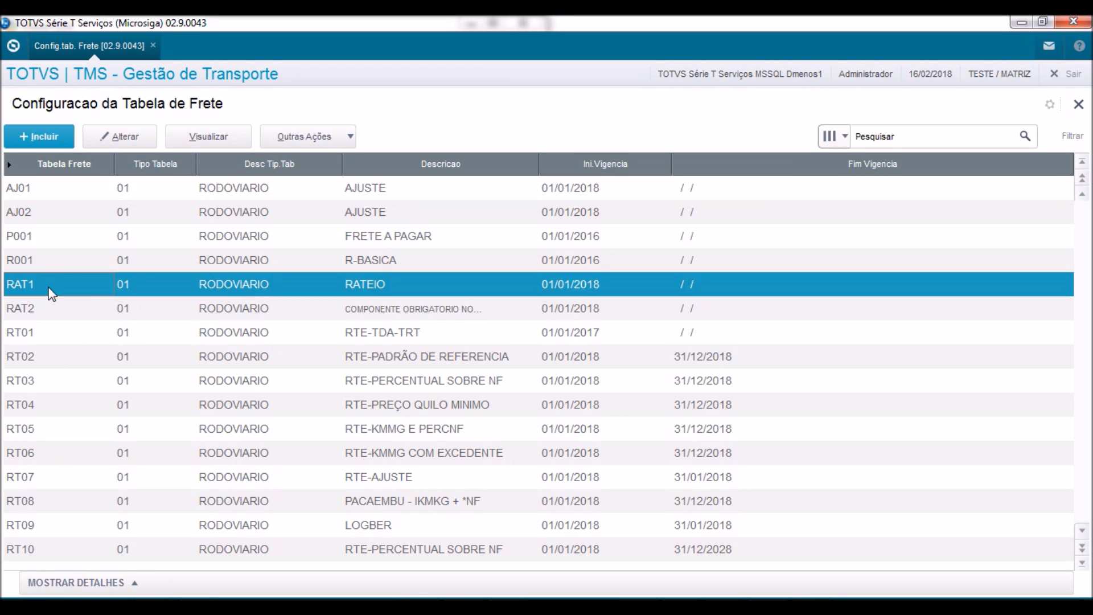
left_click(203, 150)
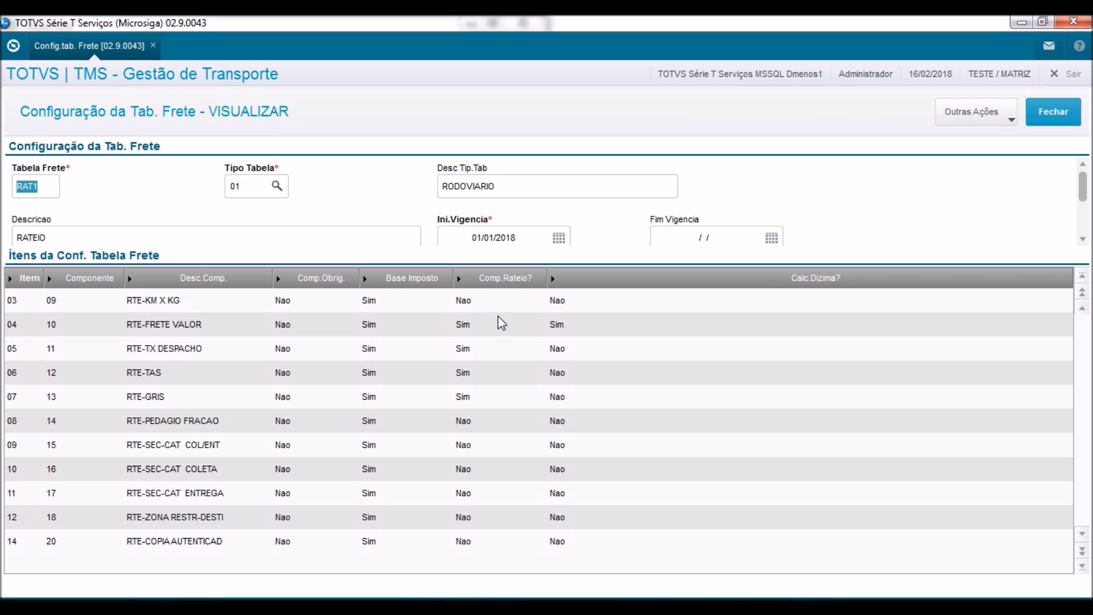
Step: Check the Comp.Rateio? setting of each freight component in table RAT1 and close the freight table configuration
left_click(485, 325)
left_click(484, 352)
left_click(487, 377)
left_click(488, 402)
left_click(197, 424)
left_click(487, 424)
left_click(483, 450)
left_click(486, 475)
left_click(486, 495)
left_click(481, 518)
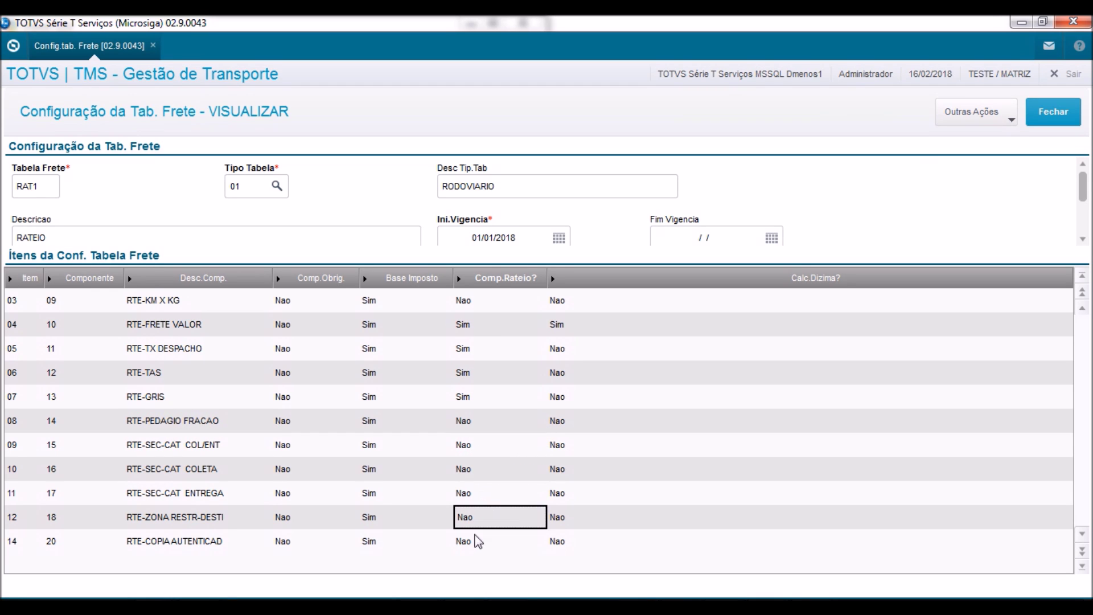
left_click(1052, 111)
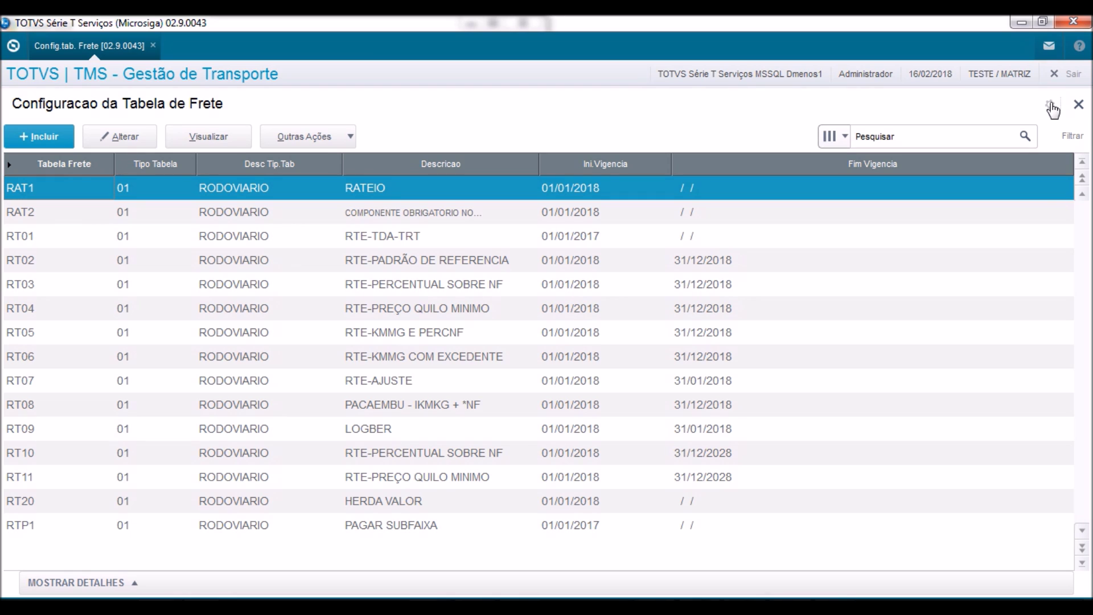
left_click(1079, 104)
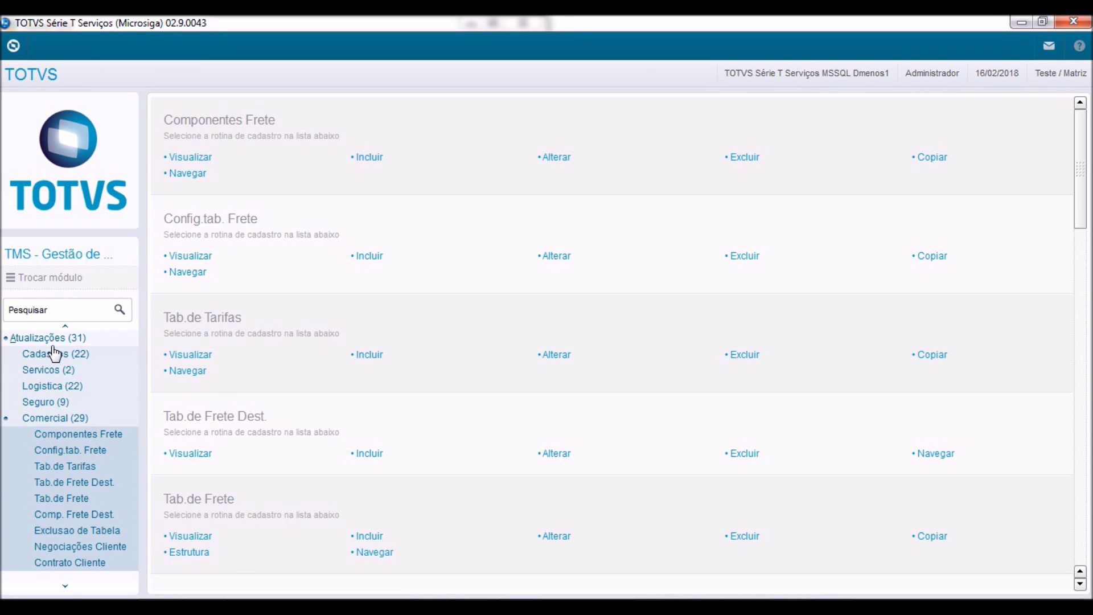
Step: Open the last client contract in the list for editing and show the services of its RATEIOS DIVERSOS negotiation
left_click(69, 563)
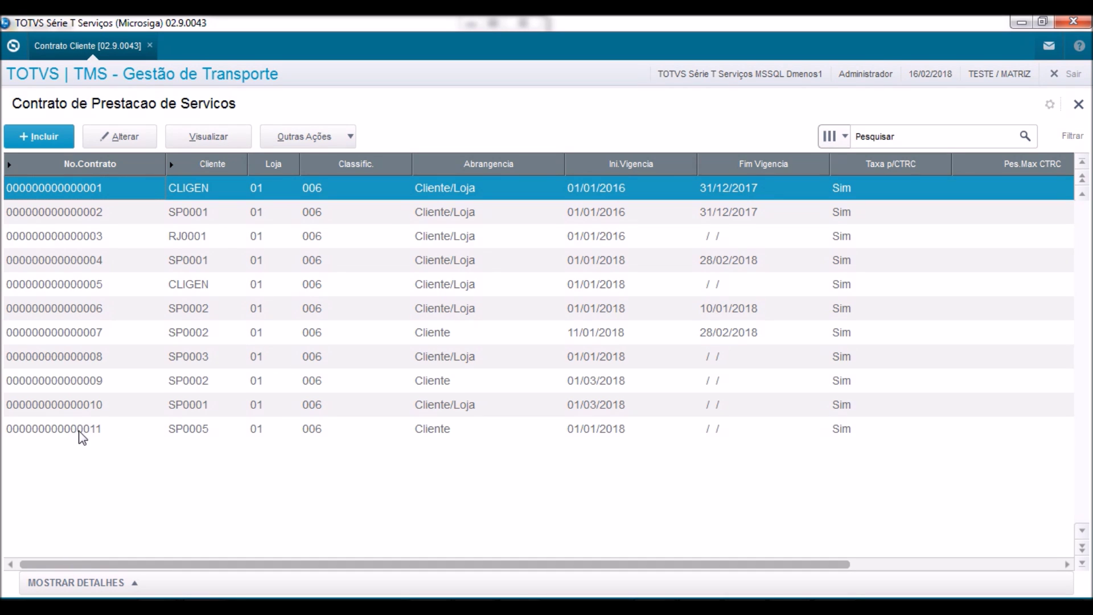
left_click(83, 433)
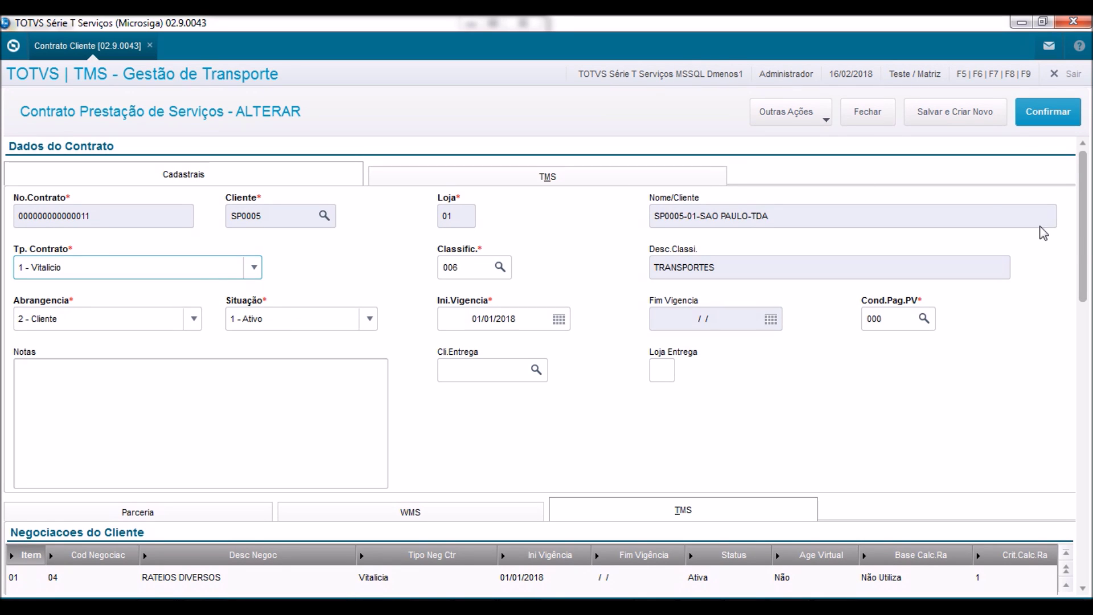
scroll(314, 257, "down", 5)
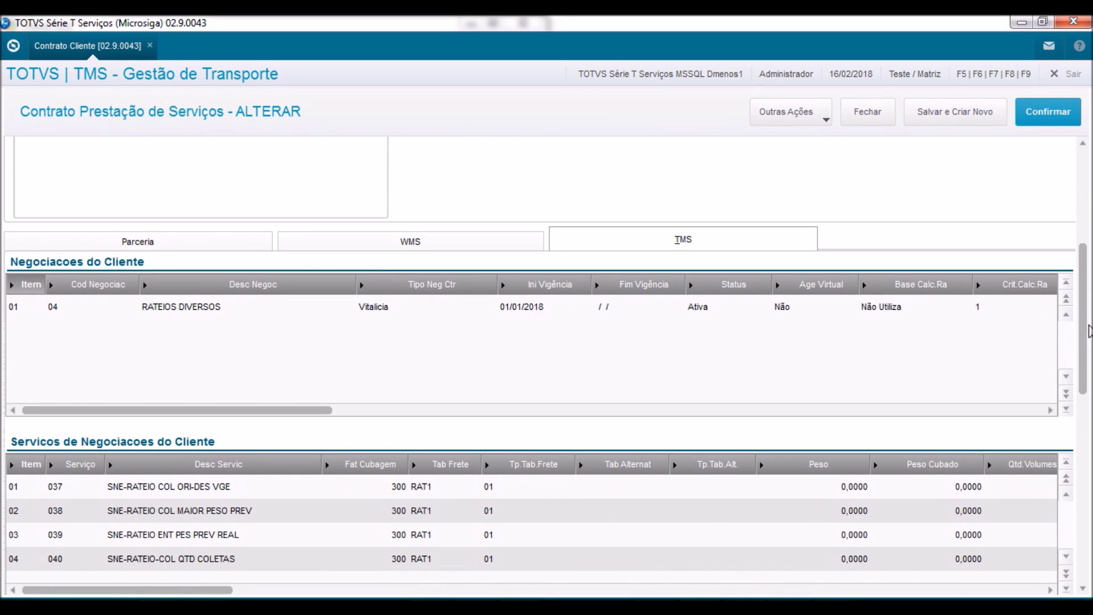
scroll(1085, 354, "down", 1)
left_click_drag(1083, 348, 1083, 351)
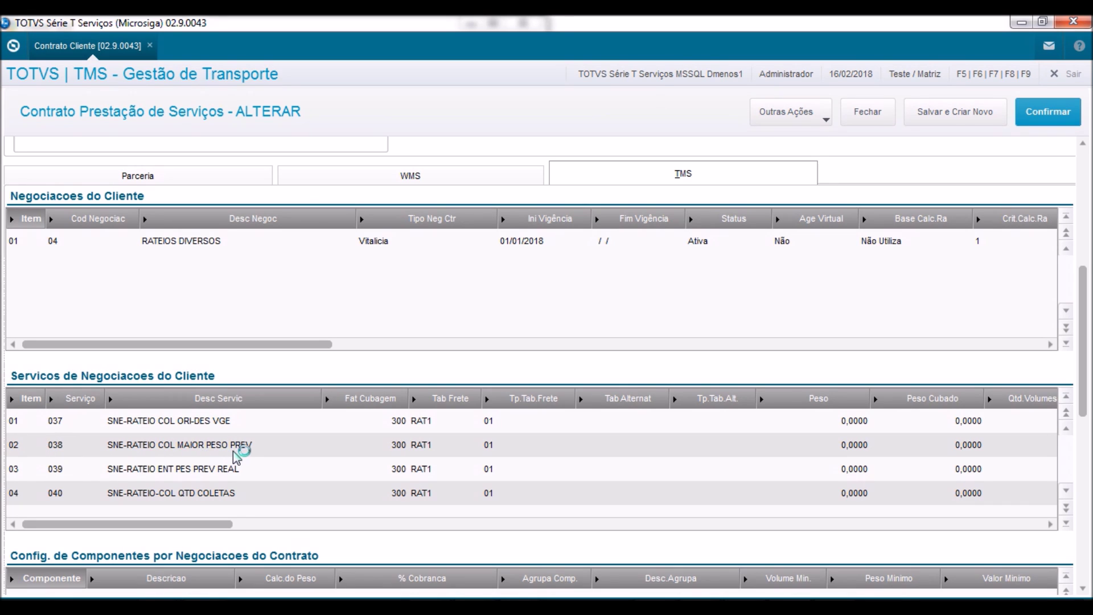
Step: Examine the calculation base, calculation criterion and apportionment criterion of service 038, SNE-RATEIO COL MAIOR PESO PREV
left_click(271, 454)
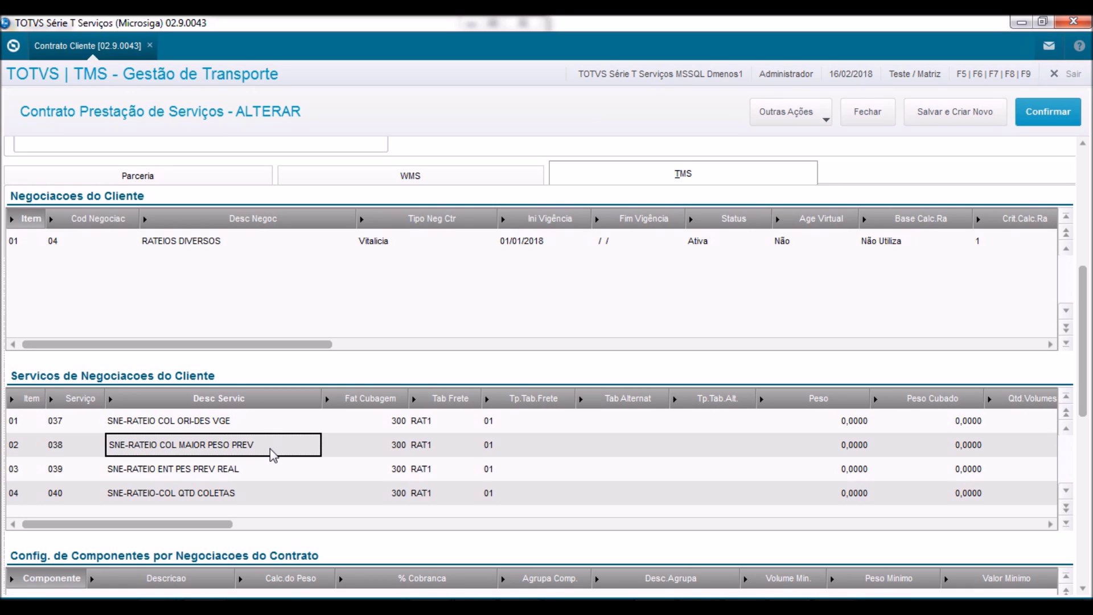
key("Right")
key("Right")
key("Right")
key("Right")
key("Right")
key("Right")
key("Right")
key("Right")
key("Right")
key("Right")
key("Right")
key("Right")
key("Right")
key("Right")
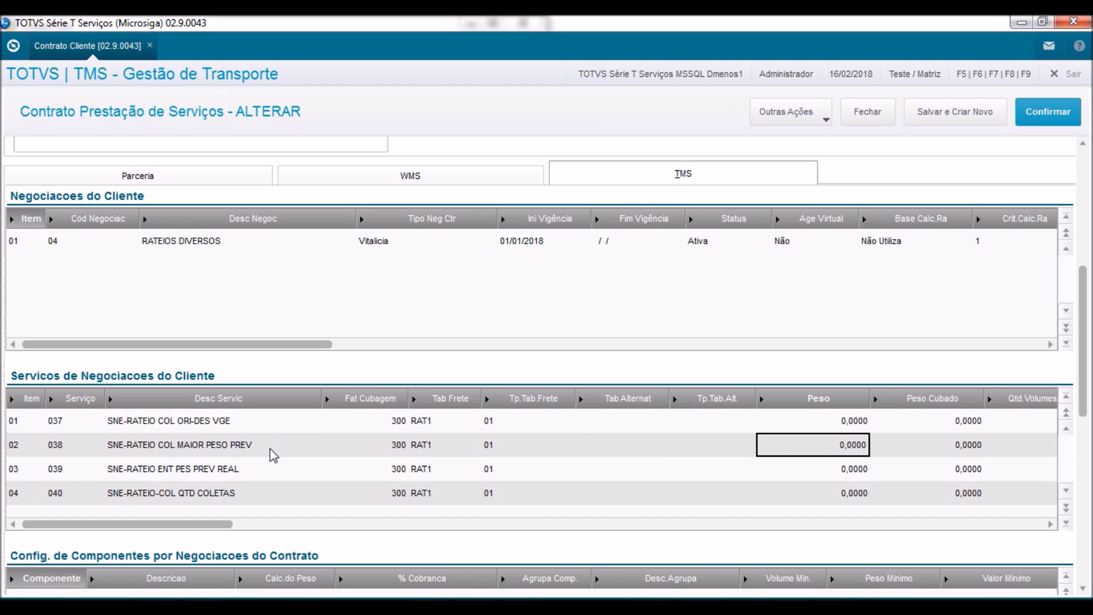
key("Right")
key("Right")
key("Right")
key("Right")
key("Right")
key("Right")
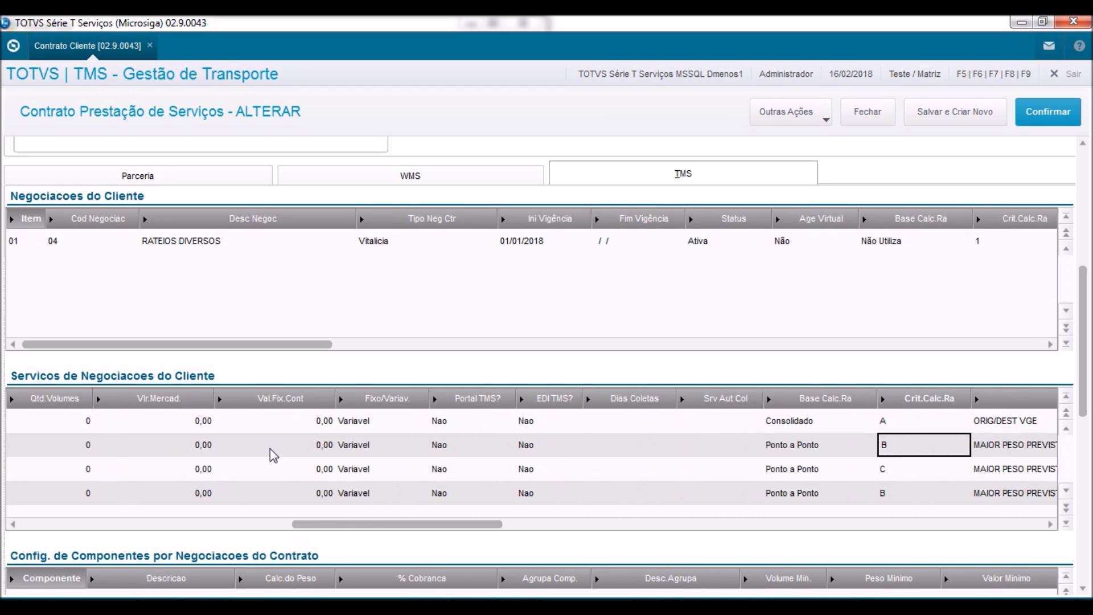
key("Left")
key("Left")
key("Left")
key("Left")
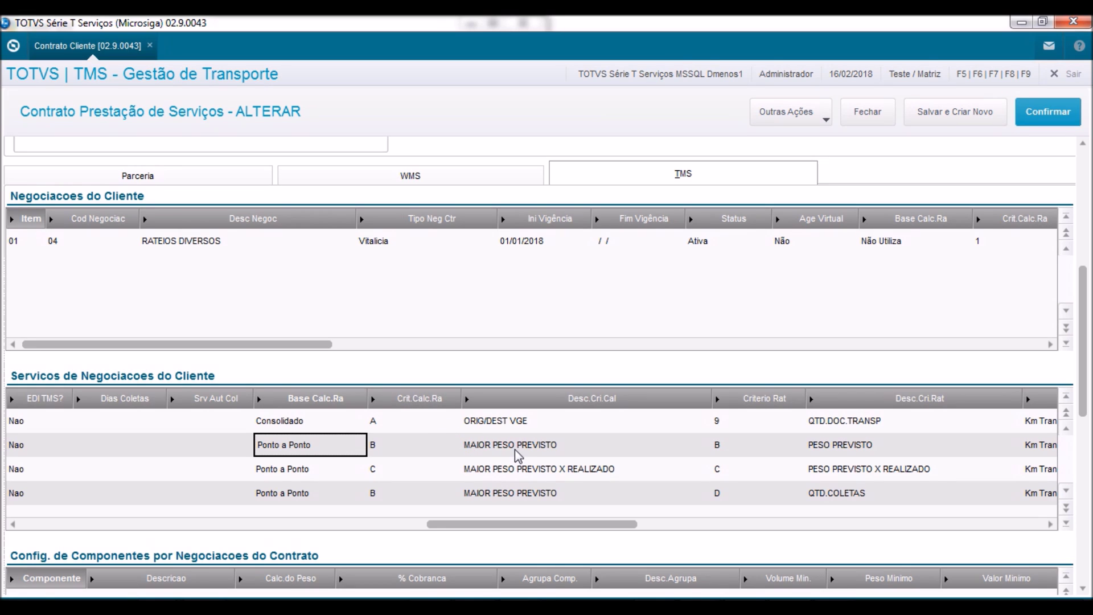
left_click(749, 452)
left_click(836, 451)
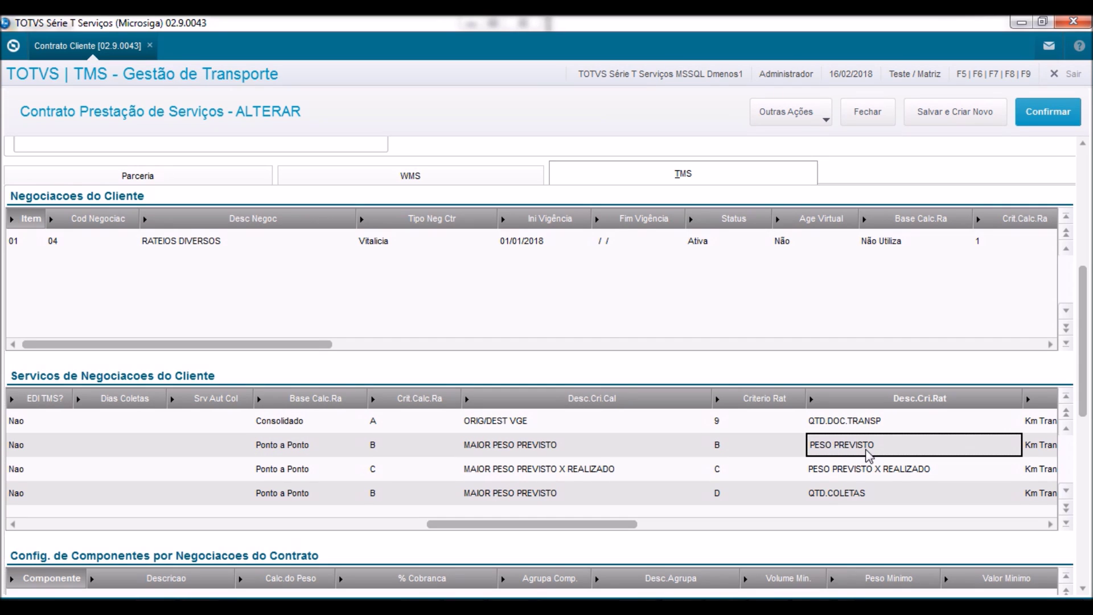
Step: Review service 038's row from the apportionment criteria back to its service description
key("Left")
key("Left")
key("Left")
key("Left")
key("Left")
key("Left")
key("Left")
key("Left")
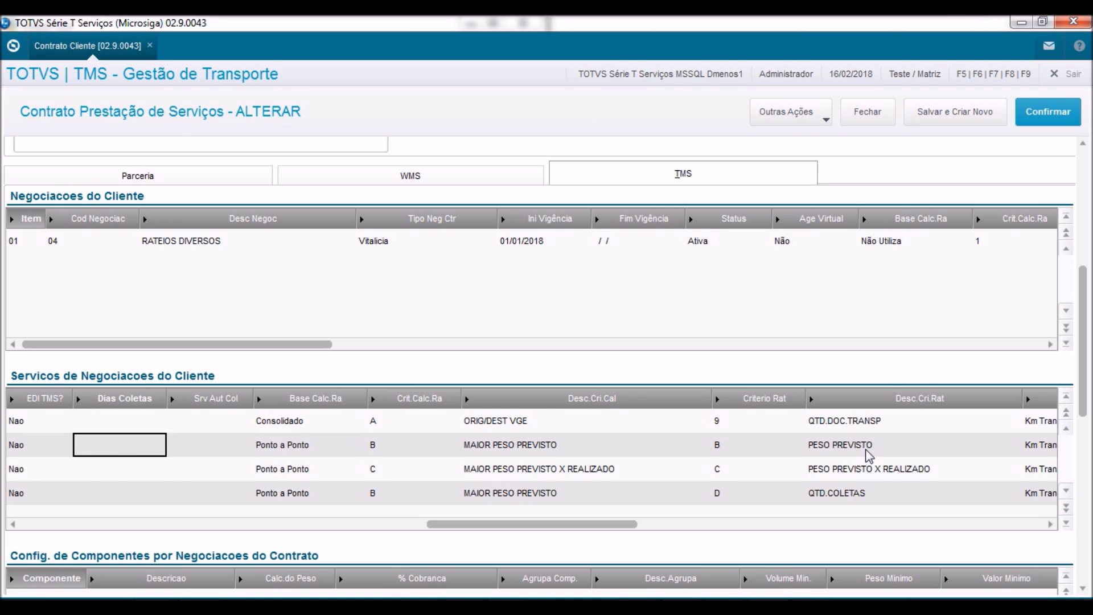
key("Left")
key("Left")
key("Left")
key("Left")
key("Left")
key("Left")
key("Left")
key("Left")
key("Left")
key("Left")
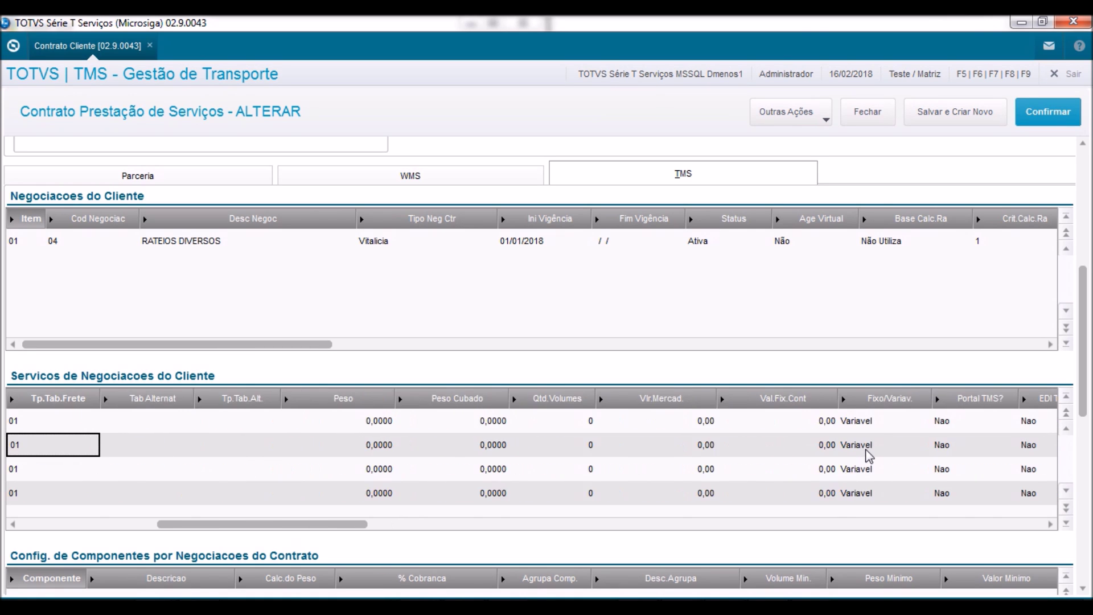
key("Left")
key("Left")
key("Right")
key("Right")
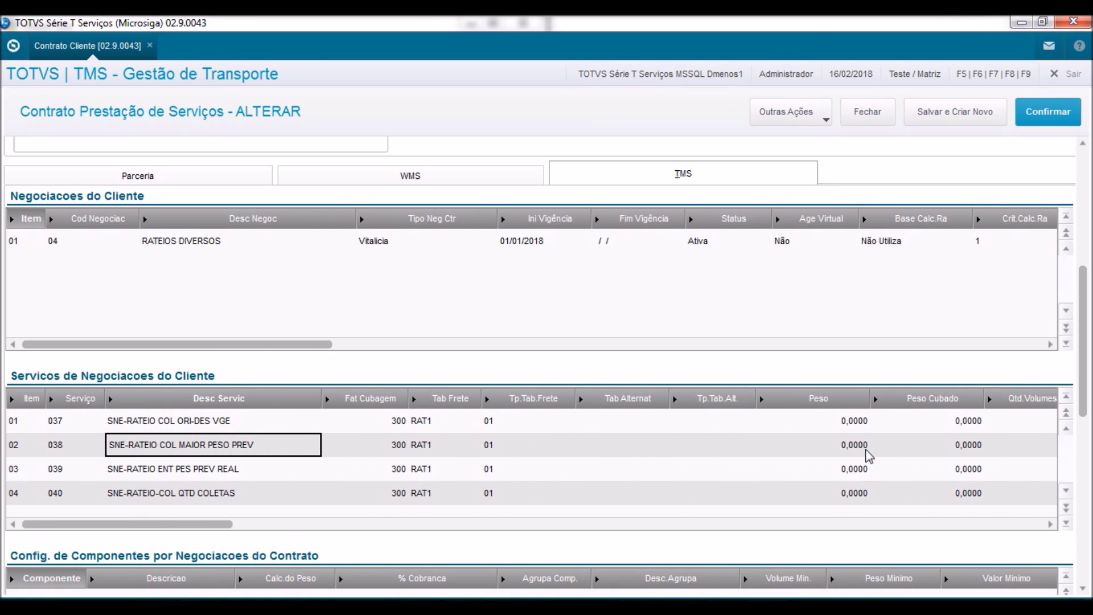
Step: Examine the Tip.Operacao and Val.Col.N.Re settings of service 038 in the contract's services
key("Right")
key("Right")
key("Right")
key("Right")
key("Right")
key("Right")
key("Right")
key("Right")
key("Right")
key("Right")
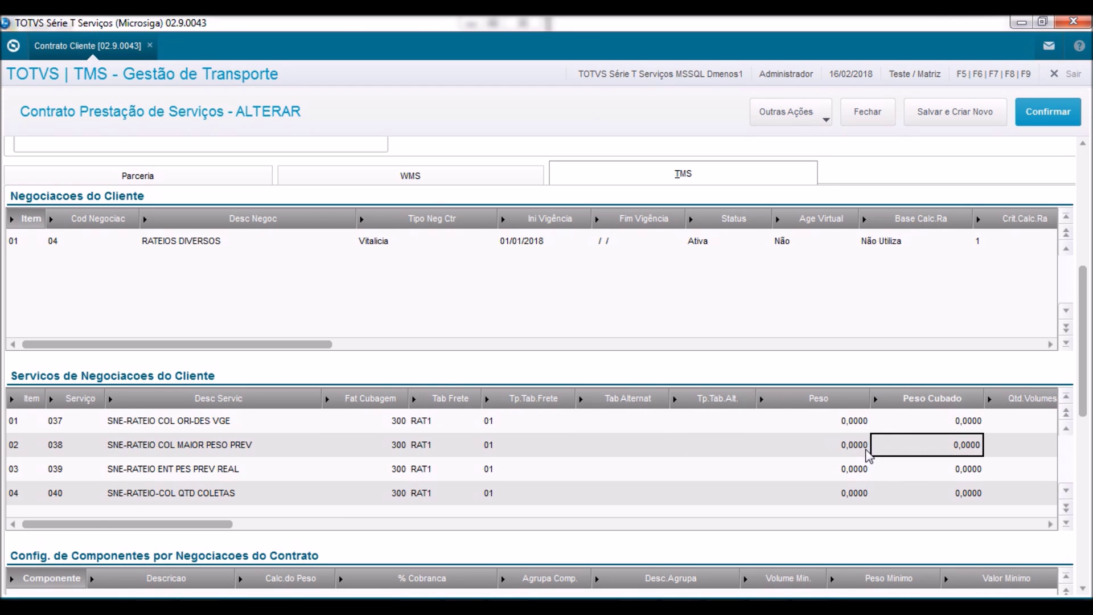
key("Right")
key("Right")
key("Right")
key("Right")
key("Right")
key("Right")
key("Right")
key("Right")
key("Right")
key("Right")
key("Right")
key("Right")
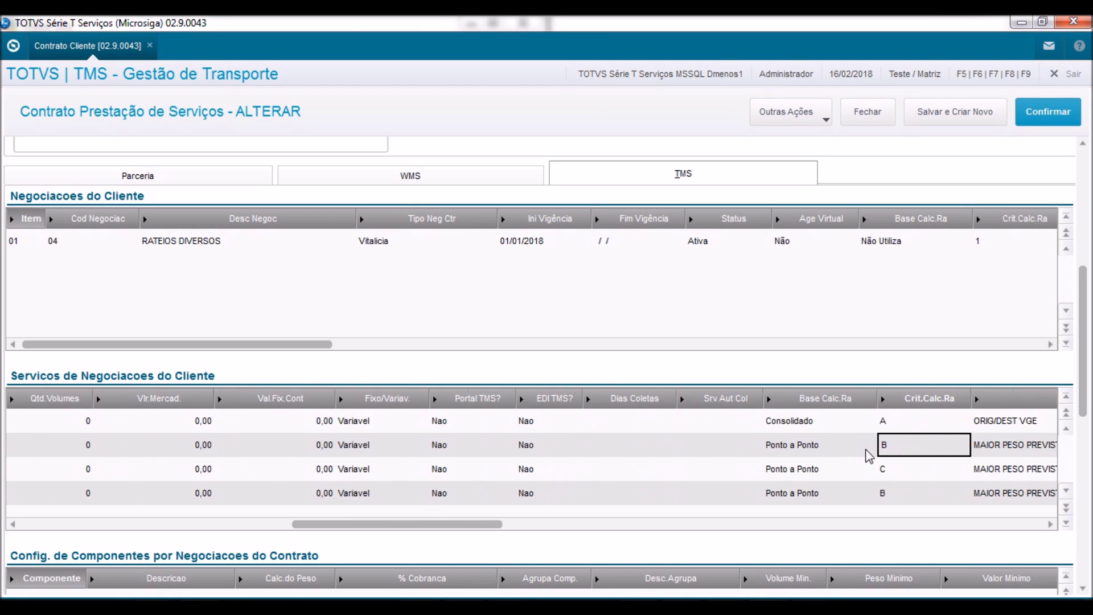
key("Right")
key("Right")
key("Right")
key("Right")
key("Right")
key("Right")
key("Right")
key("Right")
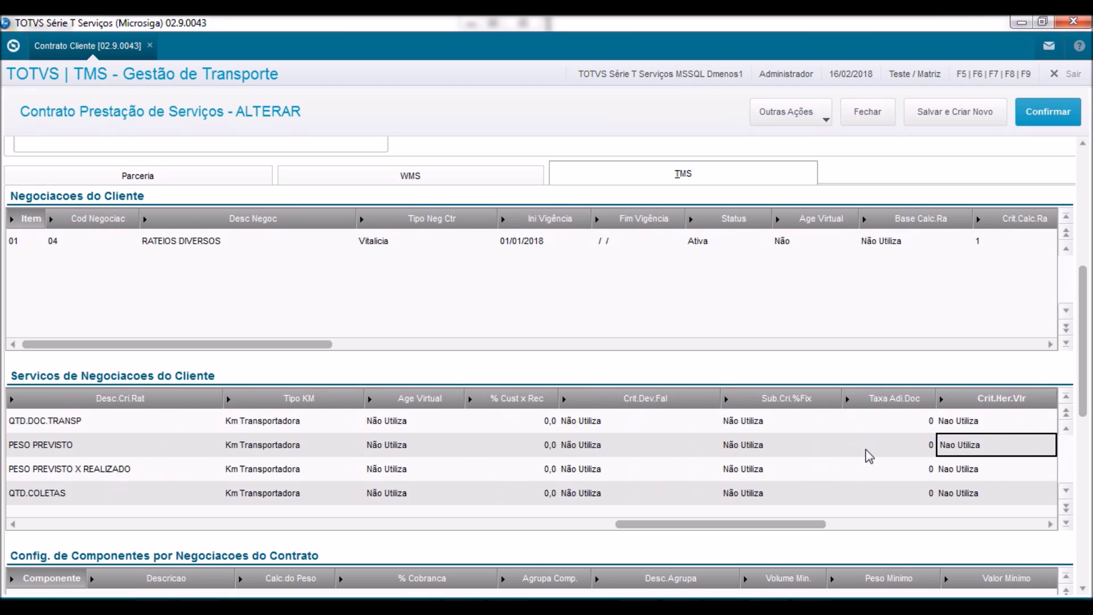
key("Right")
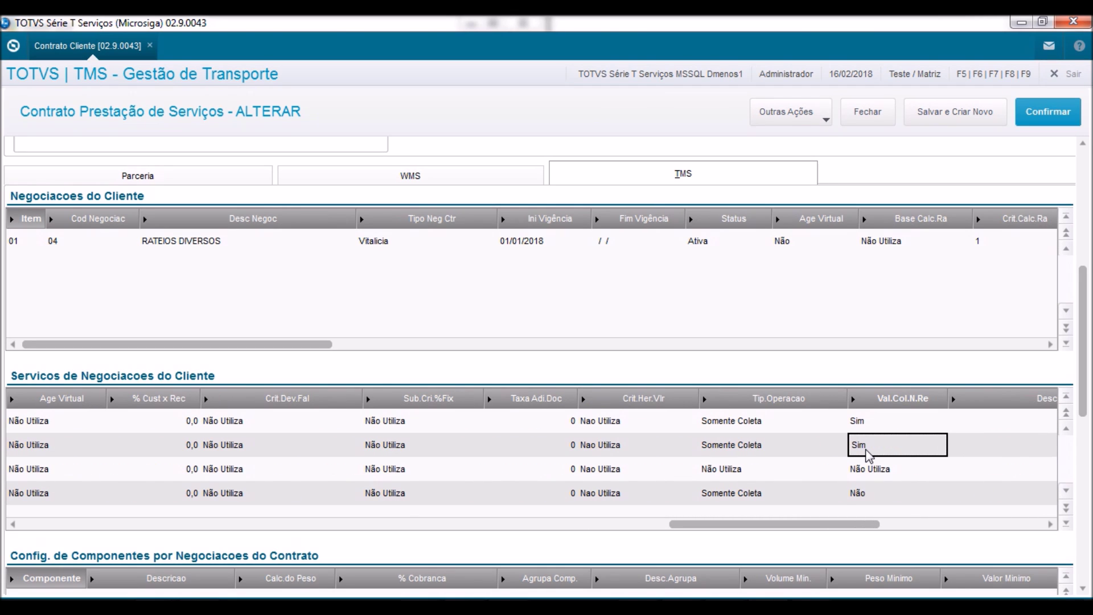
key("Left")
key("Right")
key("Left")
key("Right")
key("Left")
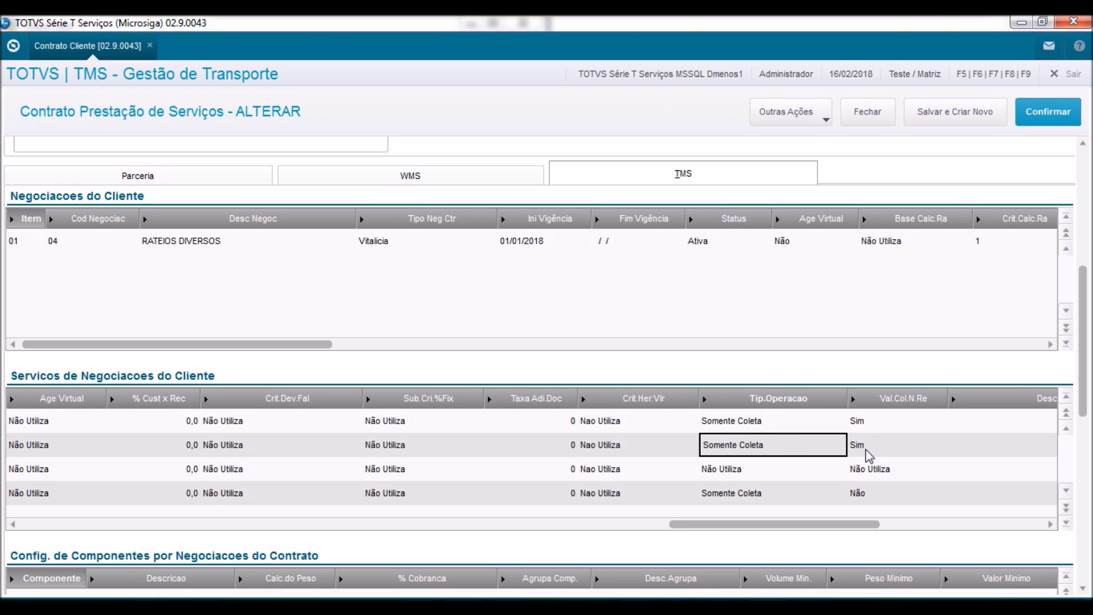
left_click(502, 478)
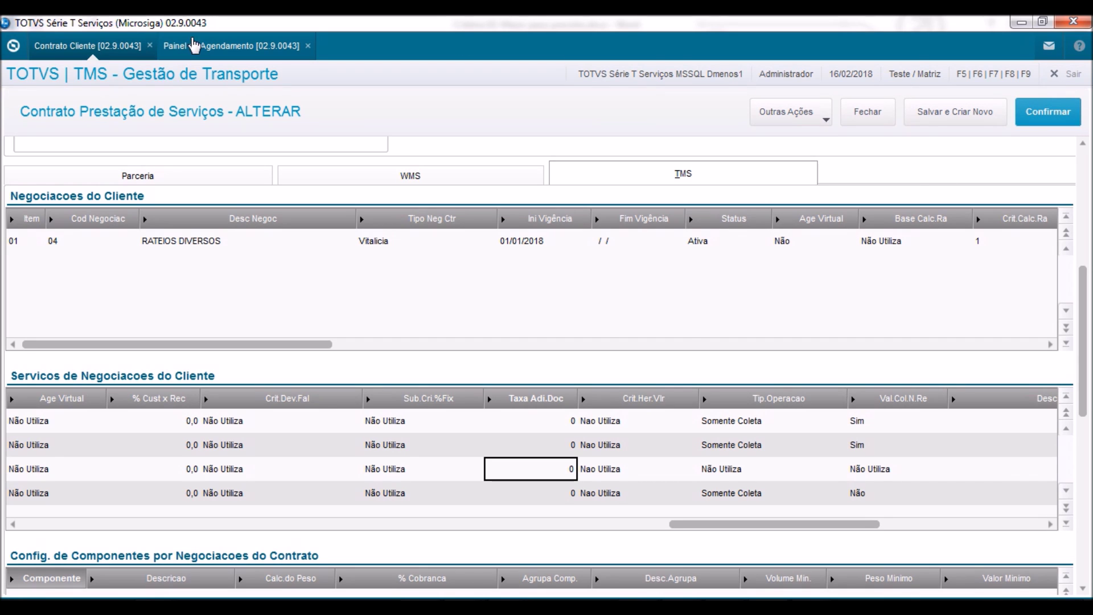
Step: Switch to the Painel de Agendamento and view the scheduling record whose items are marked
left_click(14, 46)
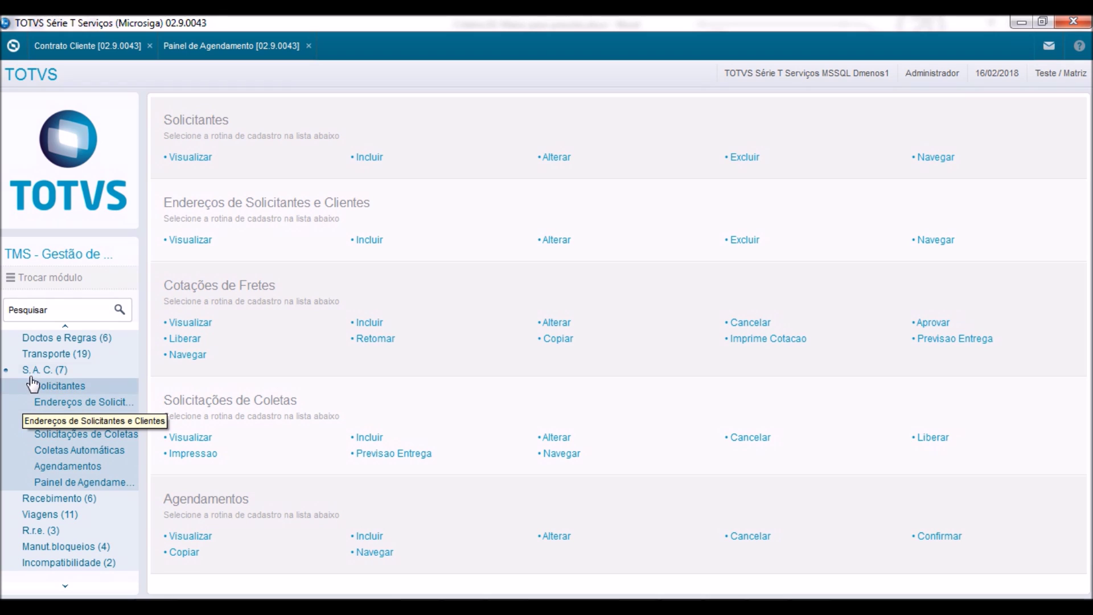
left_click(258, 58)
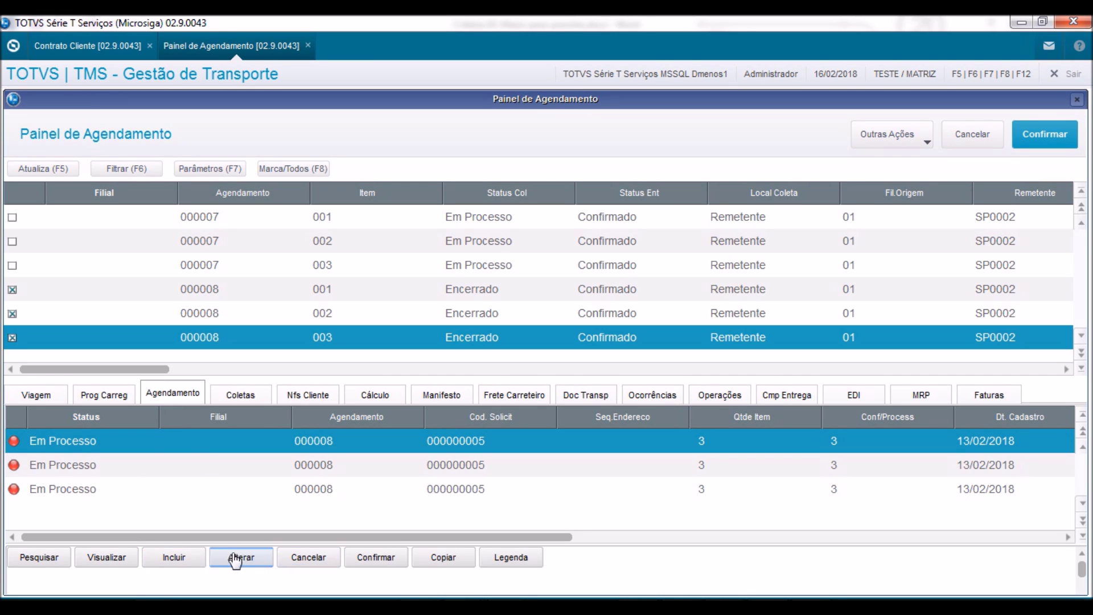
left_click(123, 560)
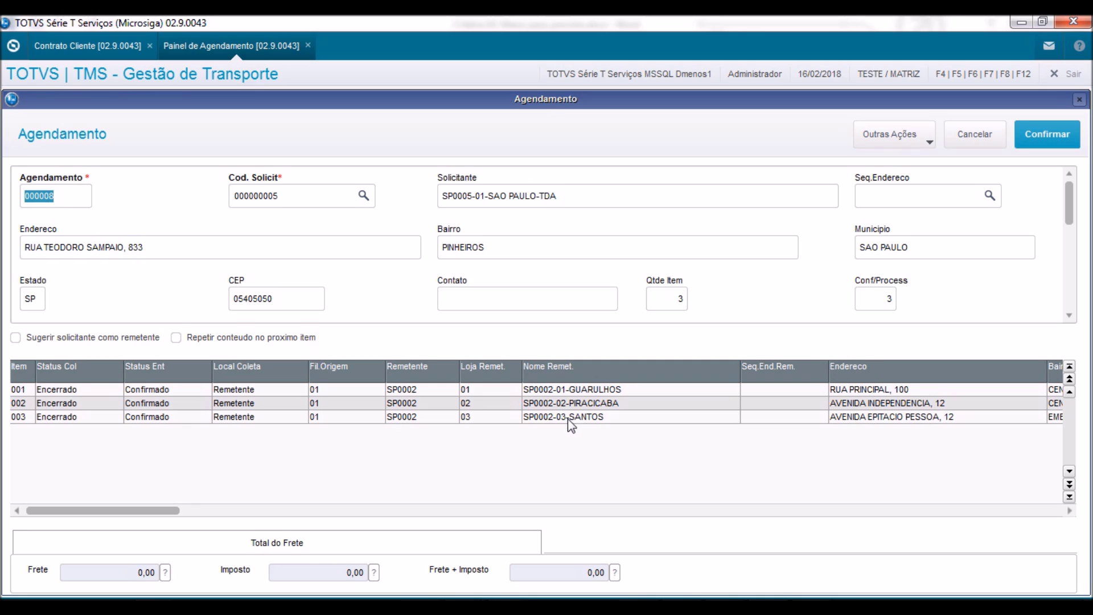
Step: Check the sender name of each item in the scheduling record
left_click(570, 391)
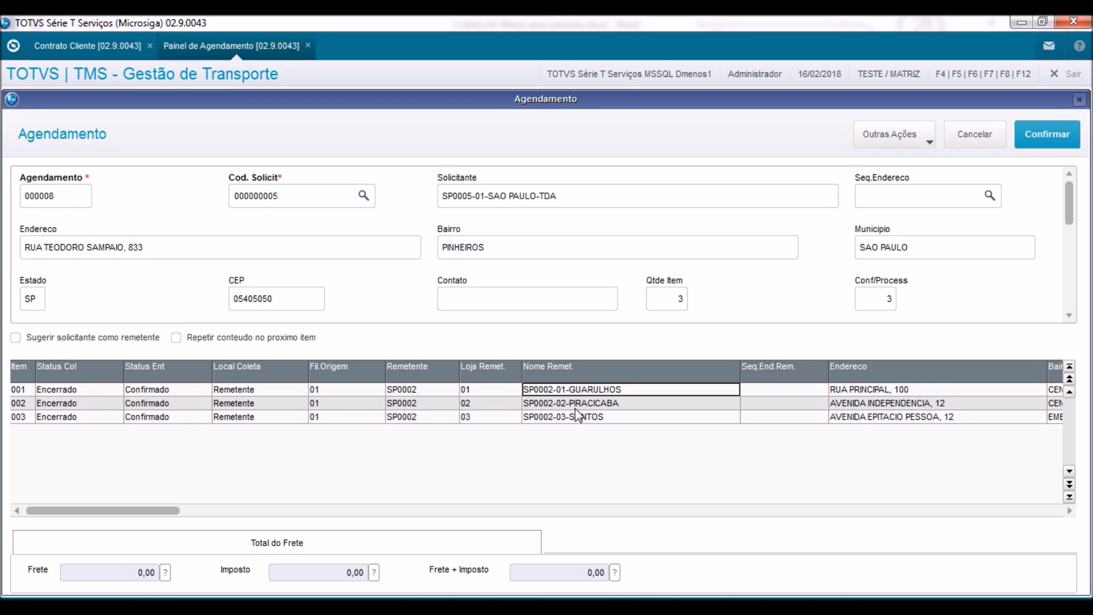
left_click(575, 407)
left_click(575, 418)
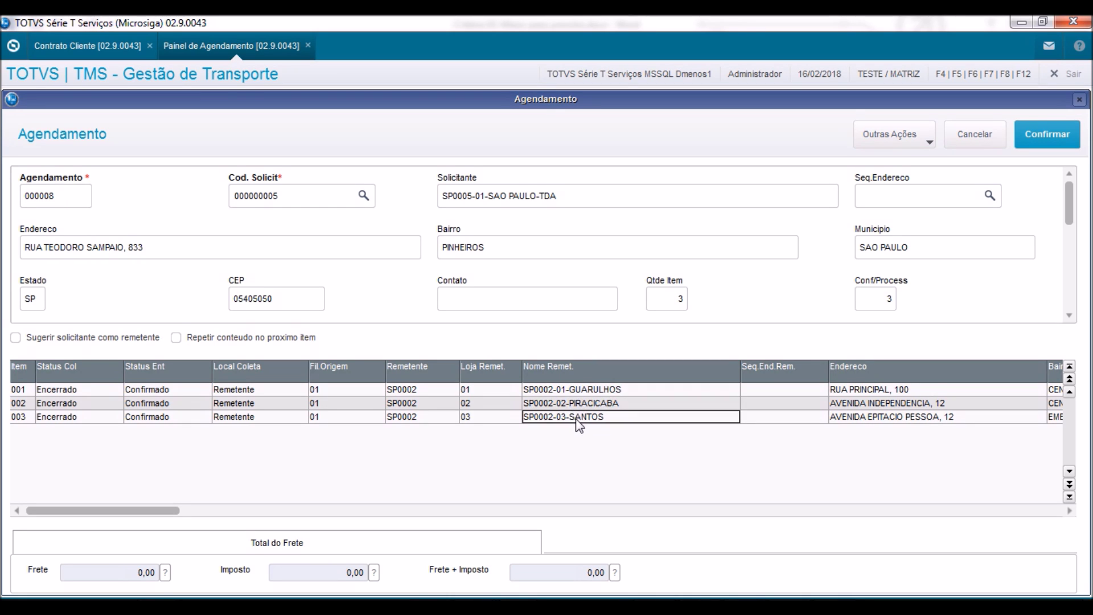
Step: Examine the first item's origin region, transport type, products and recipient in the scheduling record
left_click(580, 392)
key("Right")
key("Right")
key("Right")
key("Right")
key("Right")
key("Right")
key("Right")
key("Right")
key("Right")
key("Right")
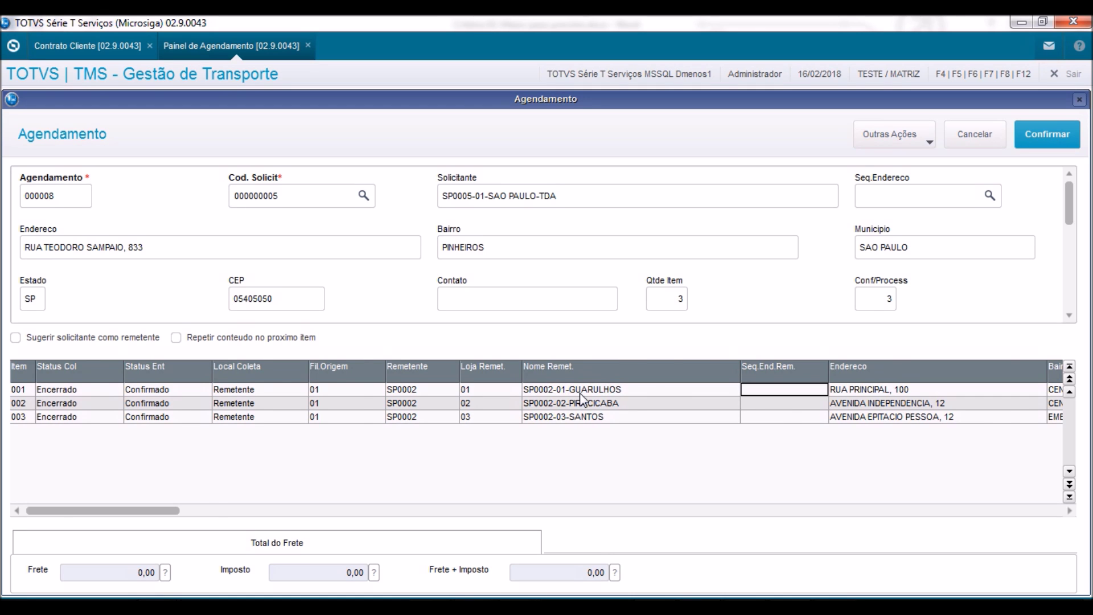
key("Right")
key("Right")
key("Right")
key("Right")
key("Right")
key("Right")
key("Right")
key("Right")
key("Right")
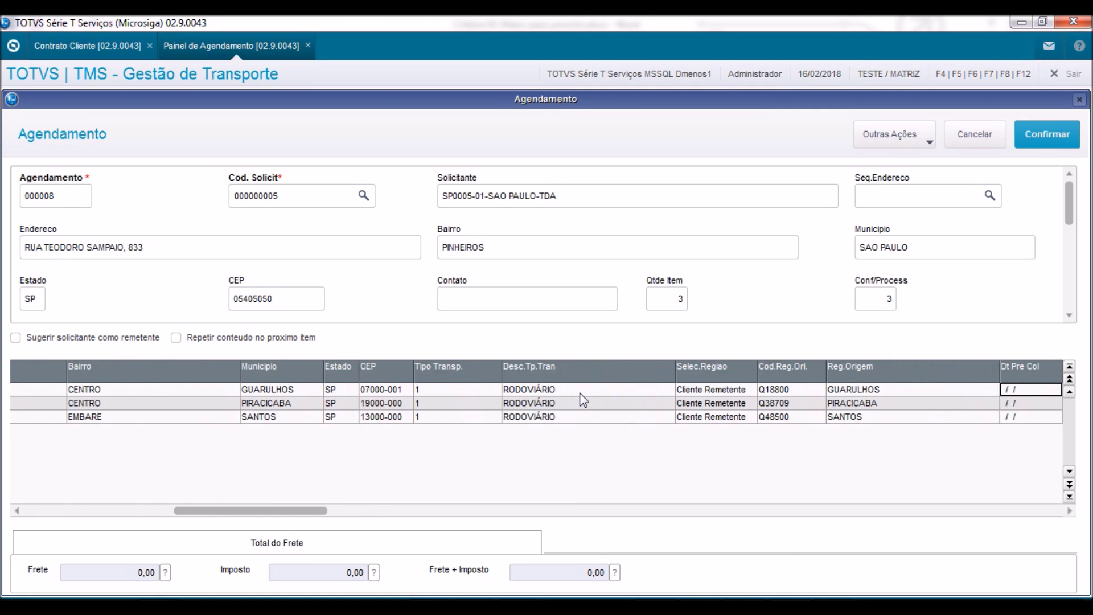
key("Right")
key("Right")
key("Right")
key("Right")
key("Right")
key("Right")
key("Right")
key("Right")
key("Right")
key("Right")
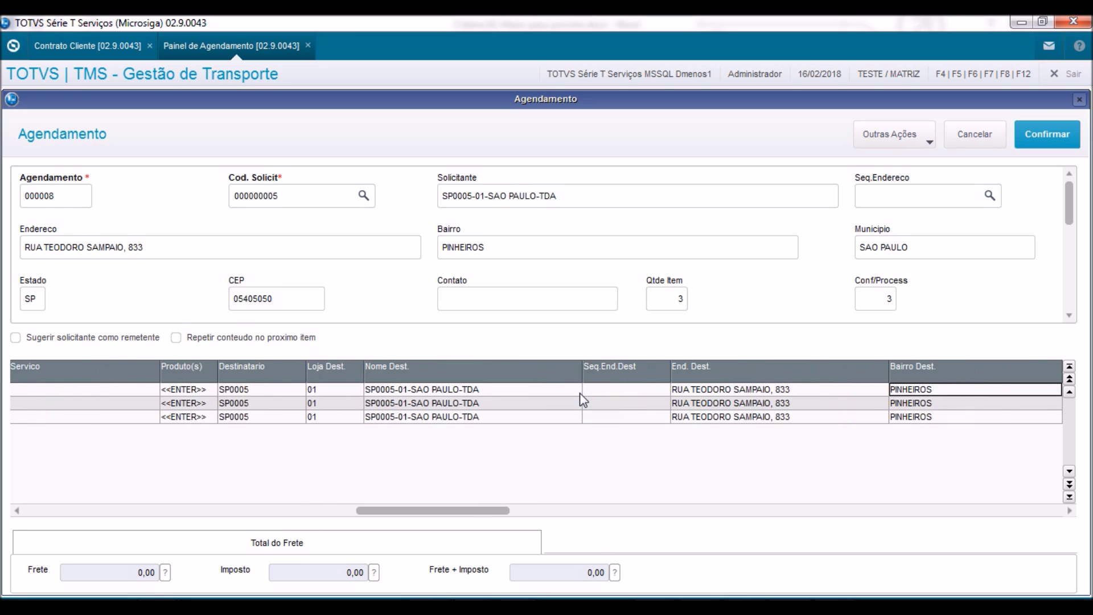
Step: Examine the first item's destination region, freight type, paying client, volume quantity and real weight
key("Right")
key("Right")
key("Right")
key("Right")
key("Right")
key("Right")
key("Right")
key("Right")
key("Right")
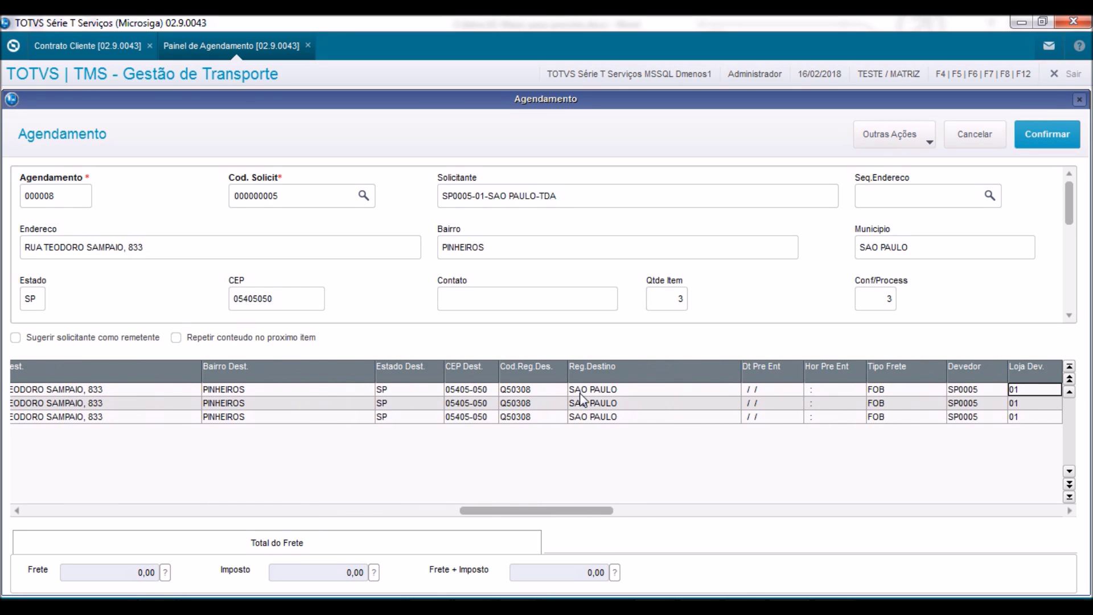
key("Right")
key("Right")
key("Right")
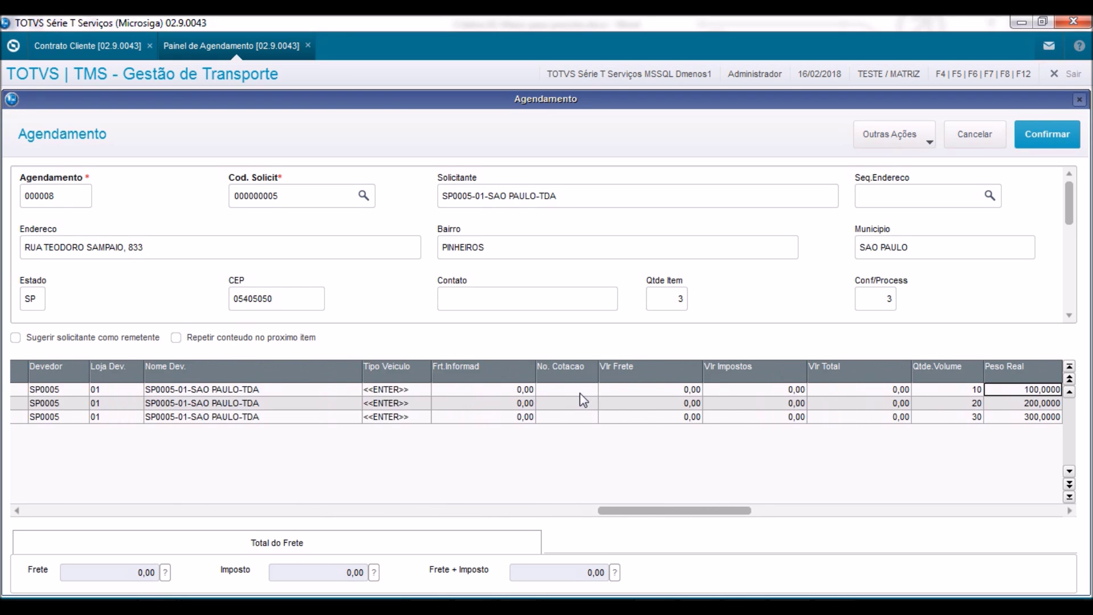
key("Left")
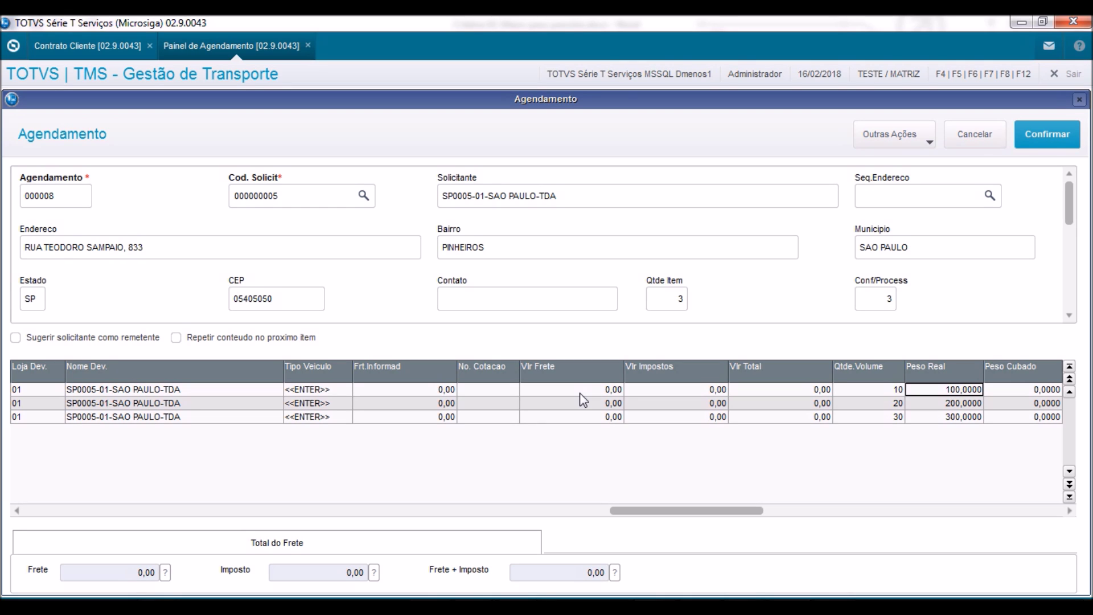
Step: Examine the third item's goods value, pickup document, confirmation date, sequences and scheduling distance in the scheduling record
key("Down")
key("Down")
key("Right")
key("Right")
key("Right")
key("Right")
key("Right")
key("Right")
key("Right")
key("Right")
key("Right")
key("Right")
key("Right")
key("Right")
key("Right")
key("Right")
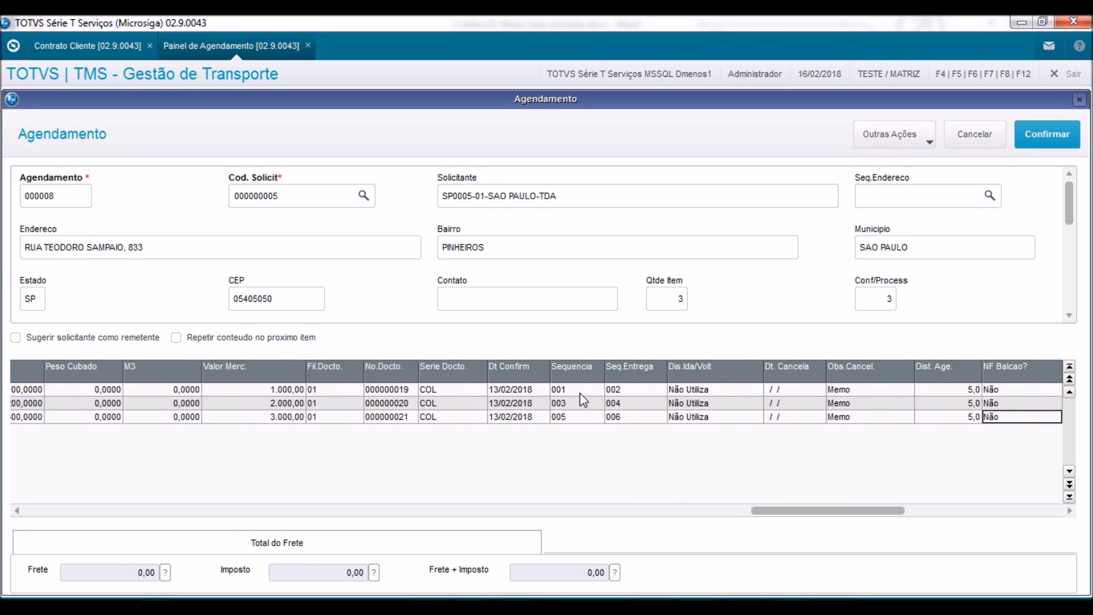
Step: Examine the third item's negotiation code, contract and pickup service with its description in the scheduling record
key("Right")
key("Right")
key("Right")
key("Right")
key("Left")
key("Left")
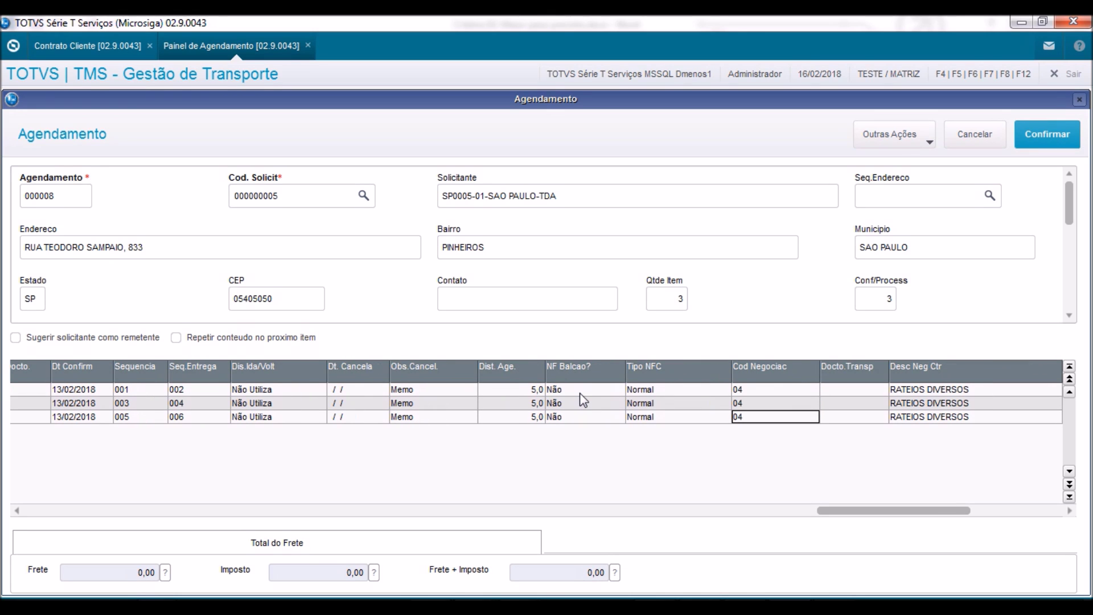
key("Right")
key("Right")
key("Right")
key("Right")
key("Right")
key("Right")
key("Right")
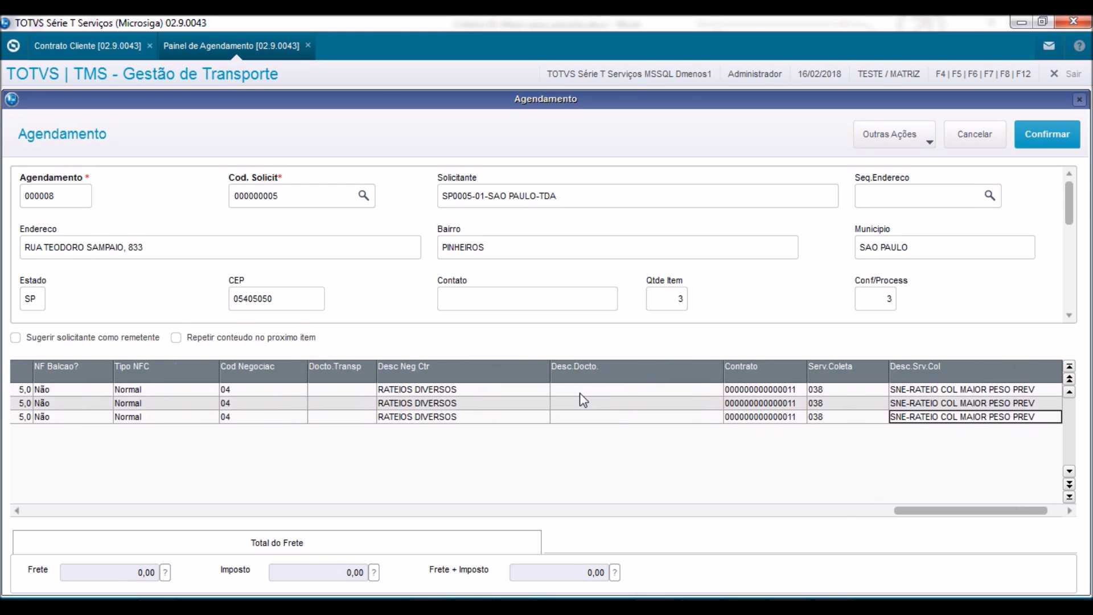
key("Left")
key("Left")
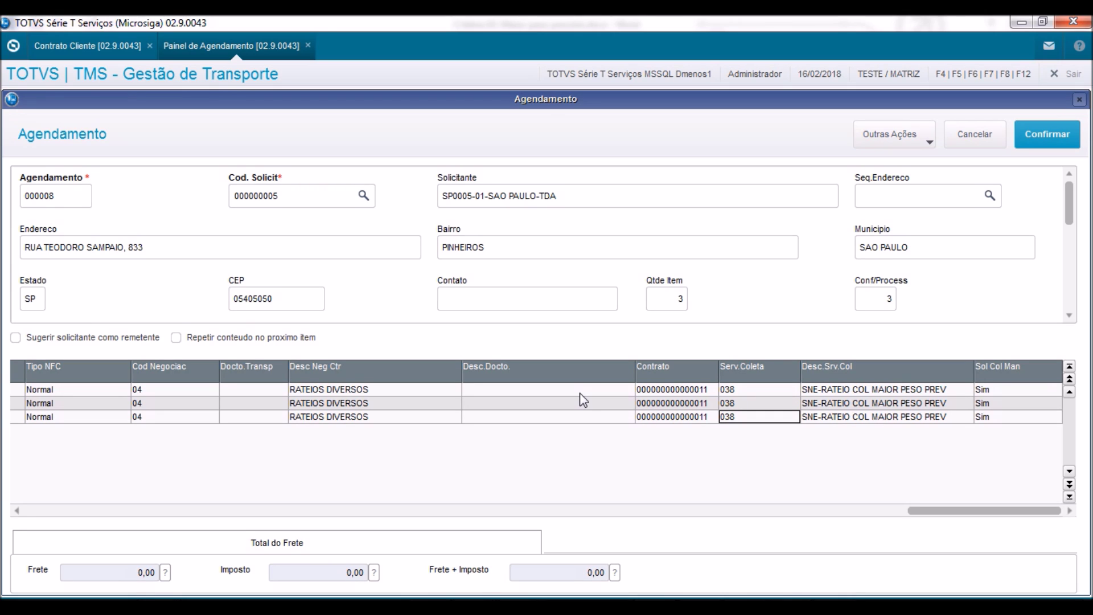
Step: Close the scheduling record without saving and list the pickup requests of the marked items
key("Left")
key("Left")
key("Left")
key("Left")
key("Left")
key("Left")
key("Left")
key("Left")
key("Left")
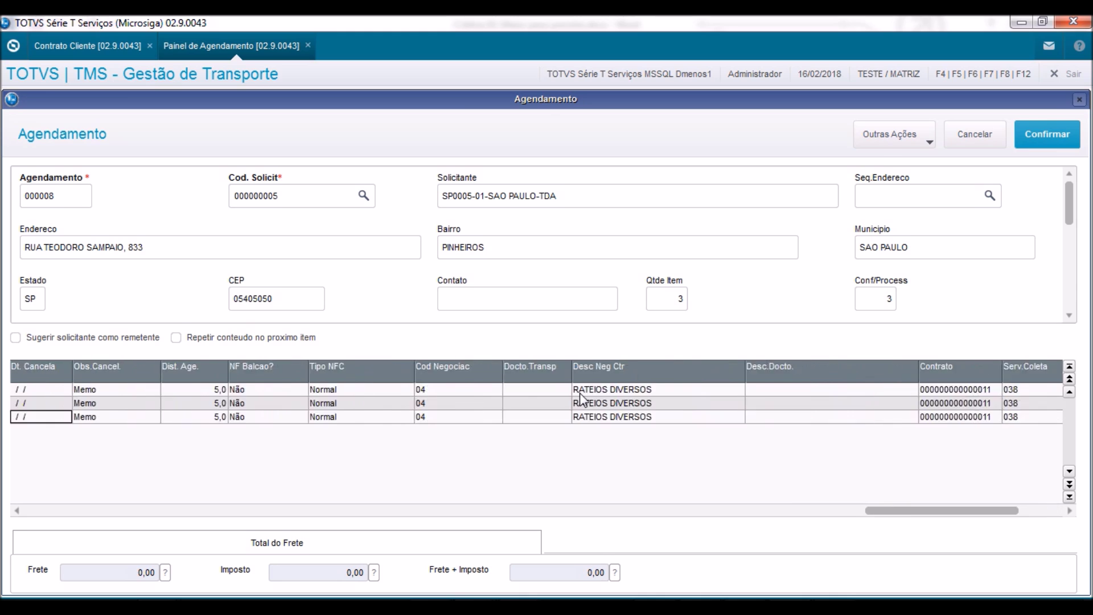
key("Left")
key("Left")
key("Left")
key("Left")
key("Left")
key("Left")
key("Left")
key("Left")
key("Left")
key("Left")
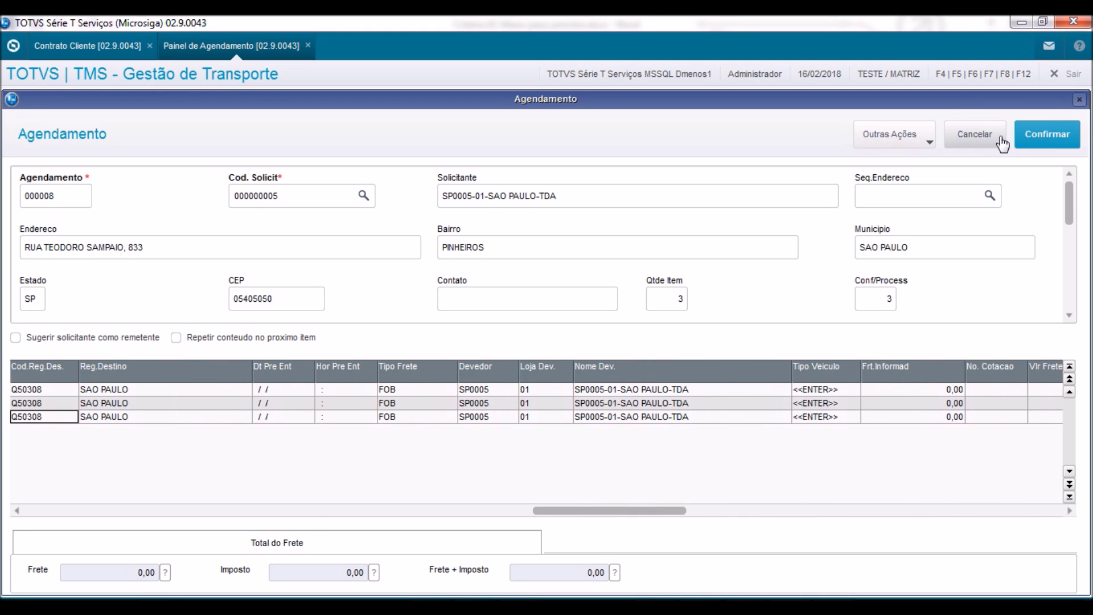
left_click(974, 136)
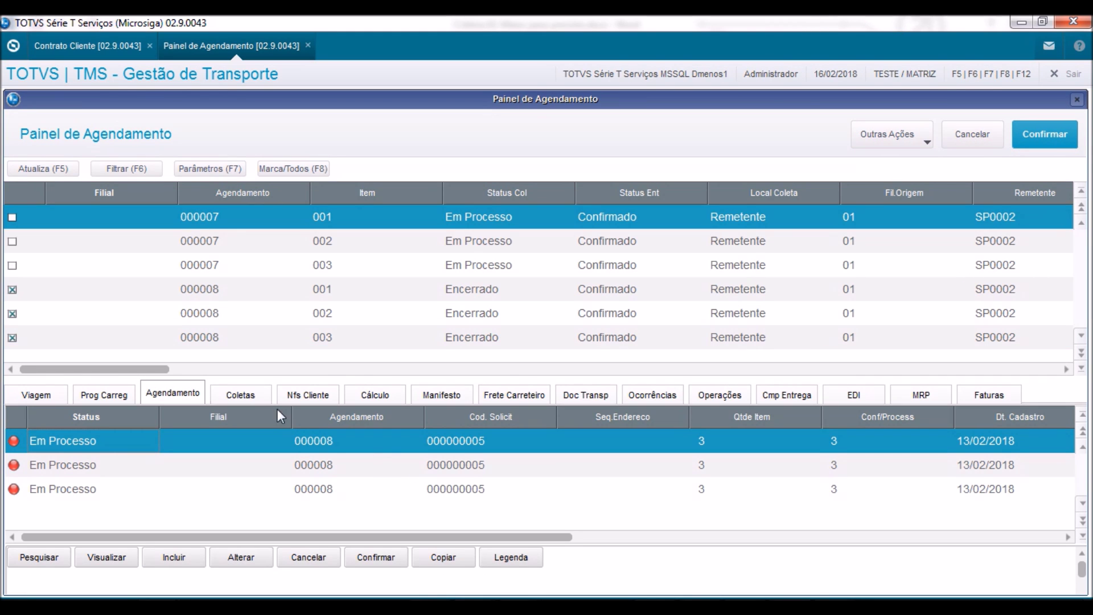
left_click(258, 397)
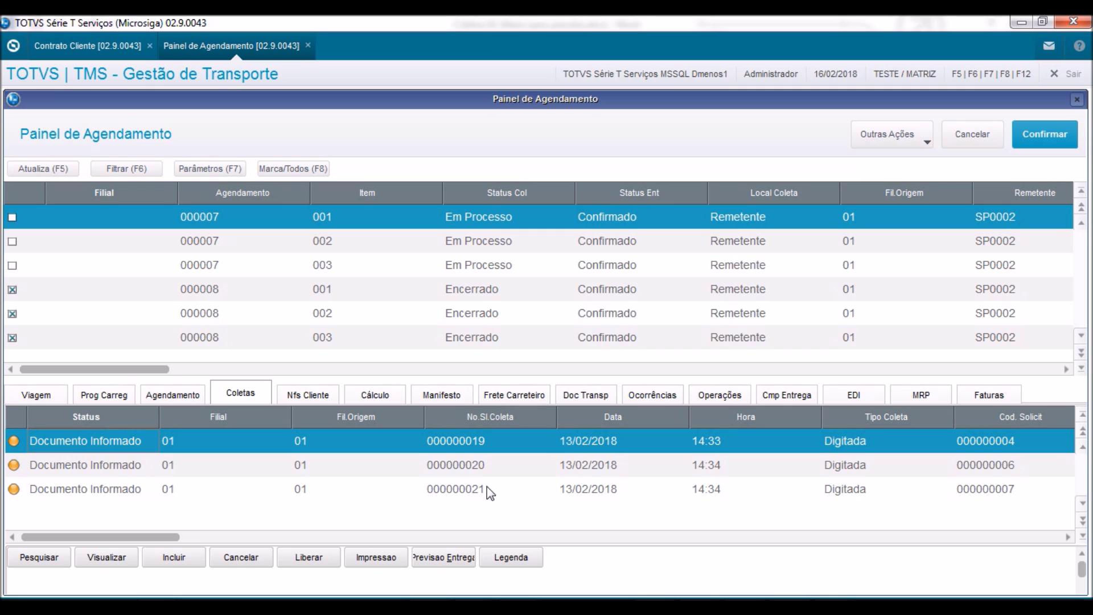
Step: List the trip linked to the marked items and open it for viewing
left_click(37, 399)
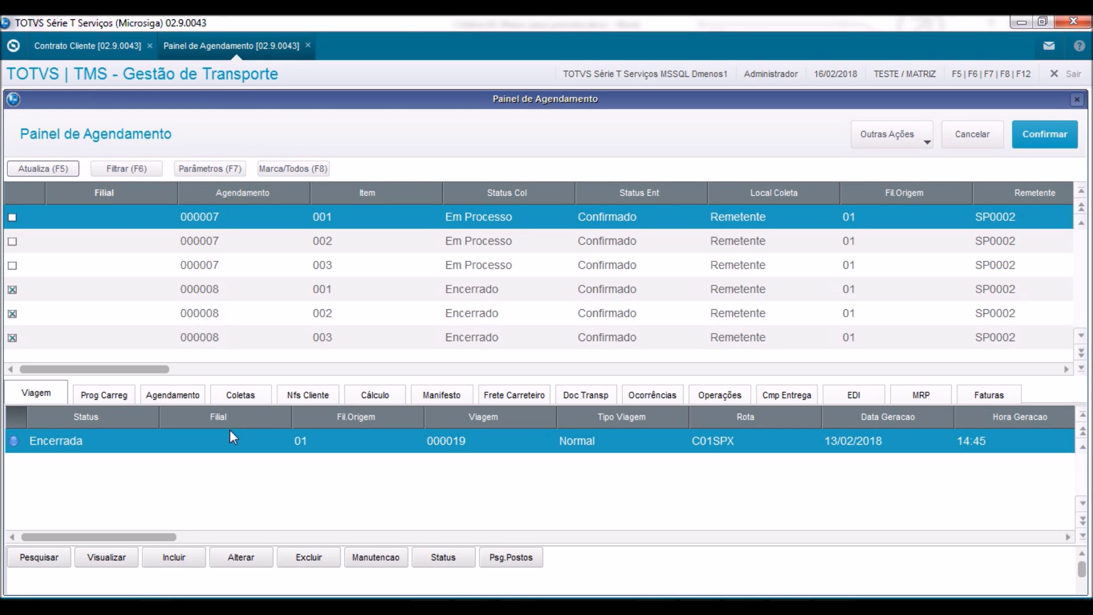
left_click(263, 437)
left_click(113, 558)
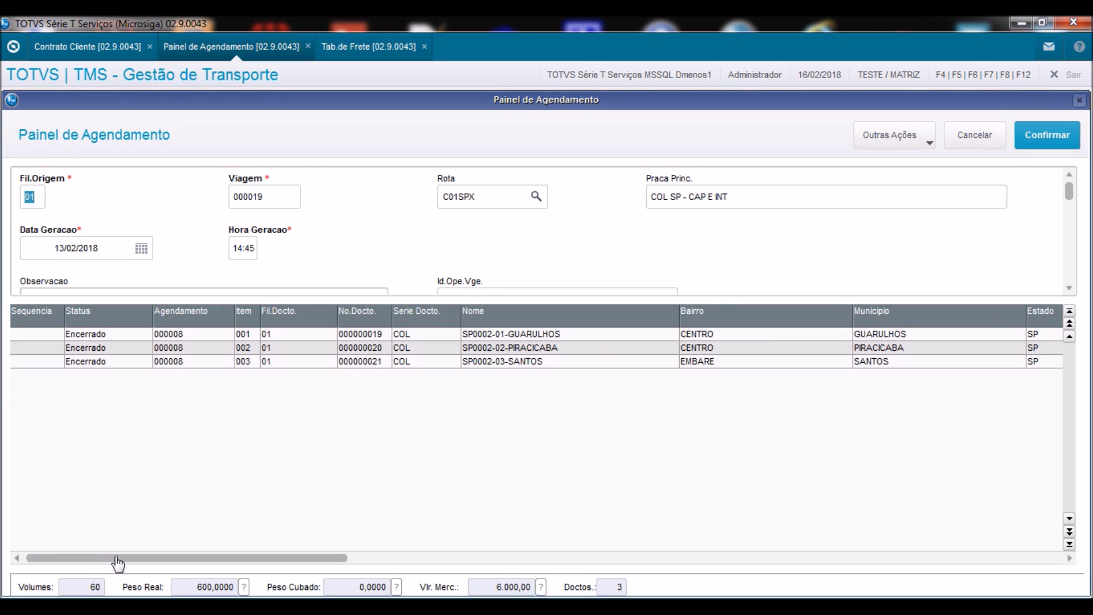
Step: Check the volume quantity and real weight of the three pickup documents in the trip
left_click(396, 364)
key("Right")
key("Right")
key("Right")
key("Right")
key("Right")
key("Right")
key("Right")
key("Right")
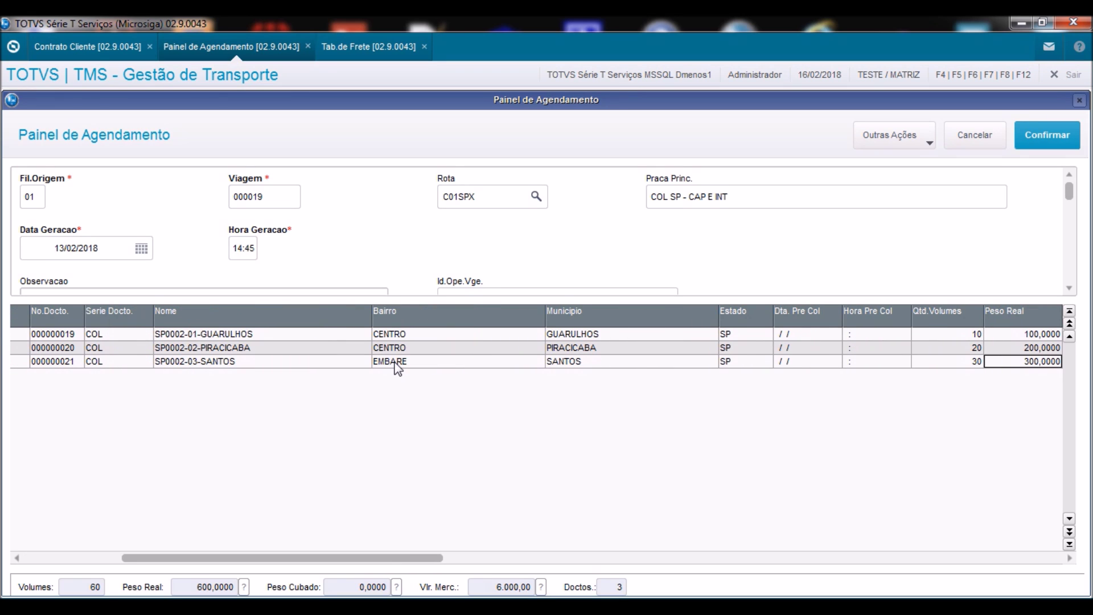
key("Left")
key("Left")
key("Left")
key("Left")
key("Left")
key("Left")
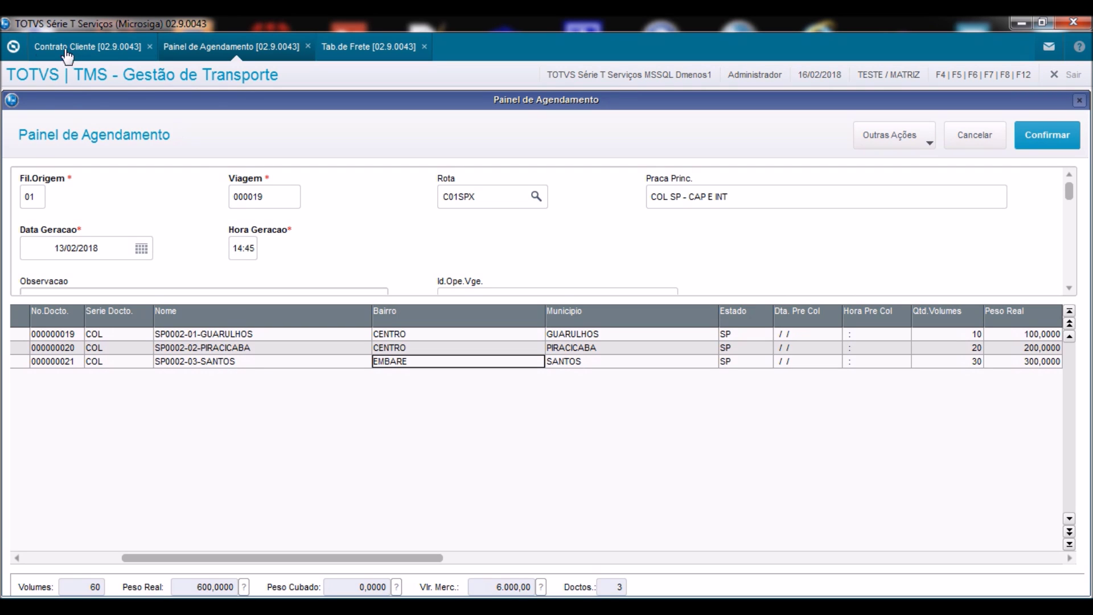
Step: Switch to Tab.de Frete, view the RAT1 Santos to São Paulo table and check the RTE-TX DESPACHO component's value
left_click(14, 48)
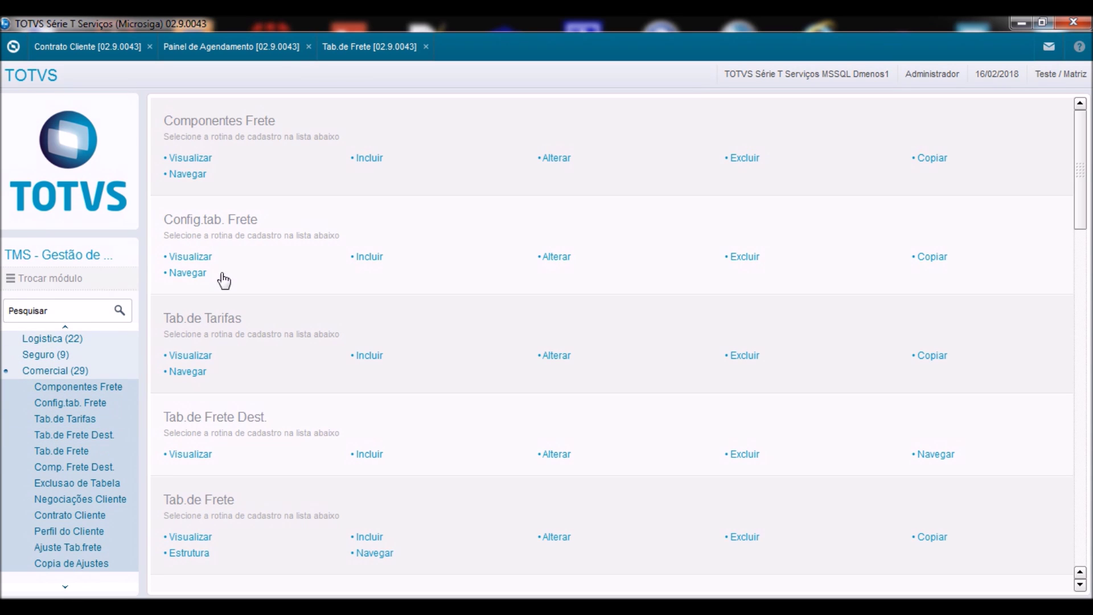
left_click(344, 49)
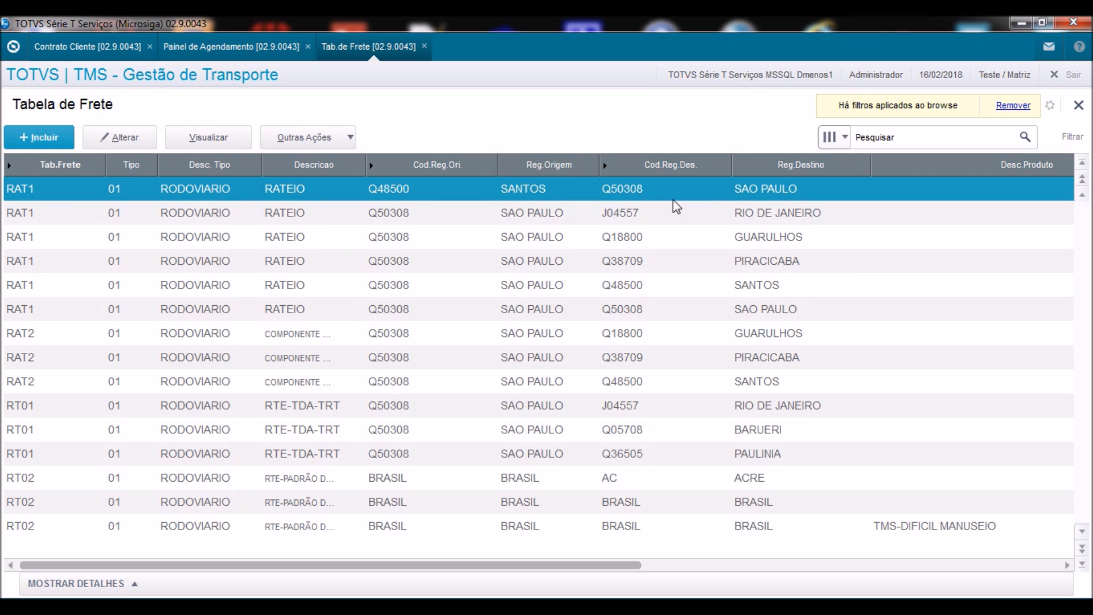
left_click(317, 193)
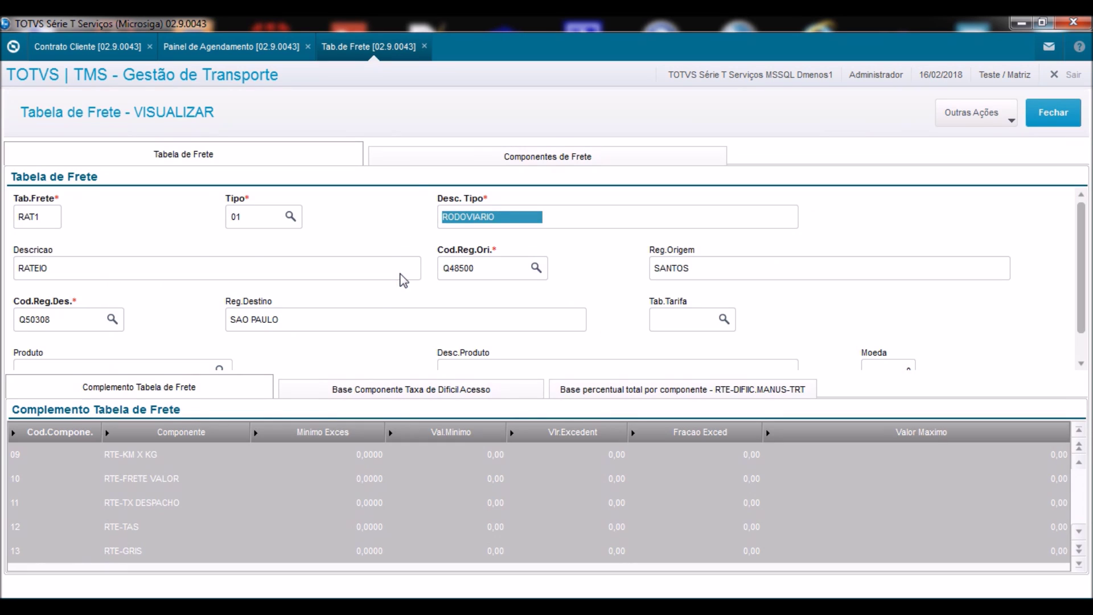
left_click(415, 157)
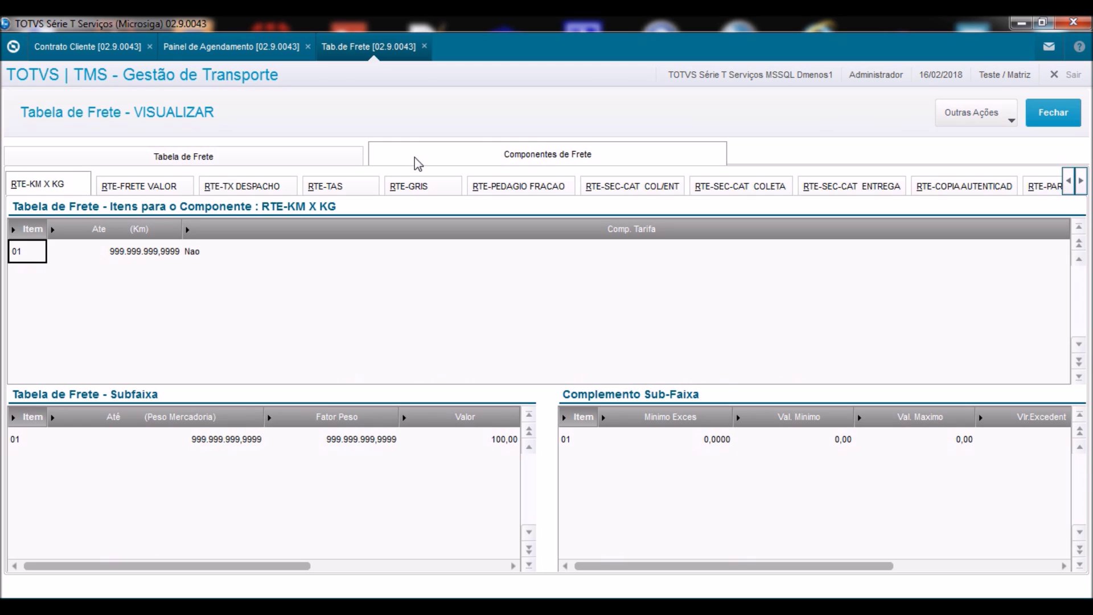
left_click(279, 189)
left_click(469, 259)
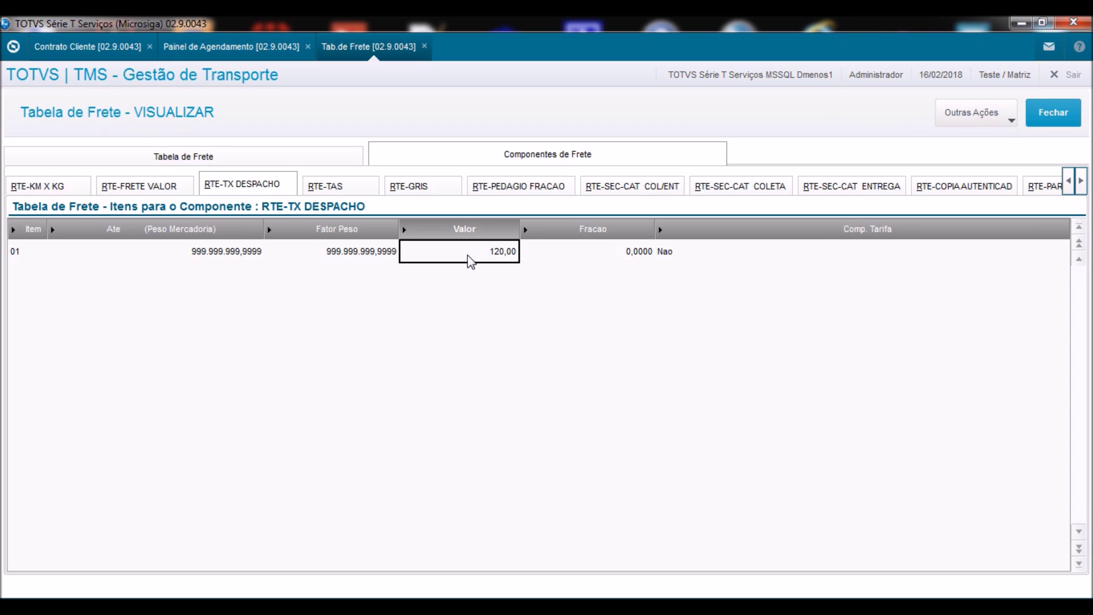
Step: Return to the trip, then switch to peso previsto.xlsx in Excel and review the weight proportions and Santos dispatch fee formula
left_click(186, 53)
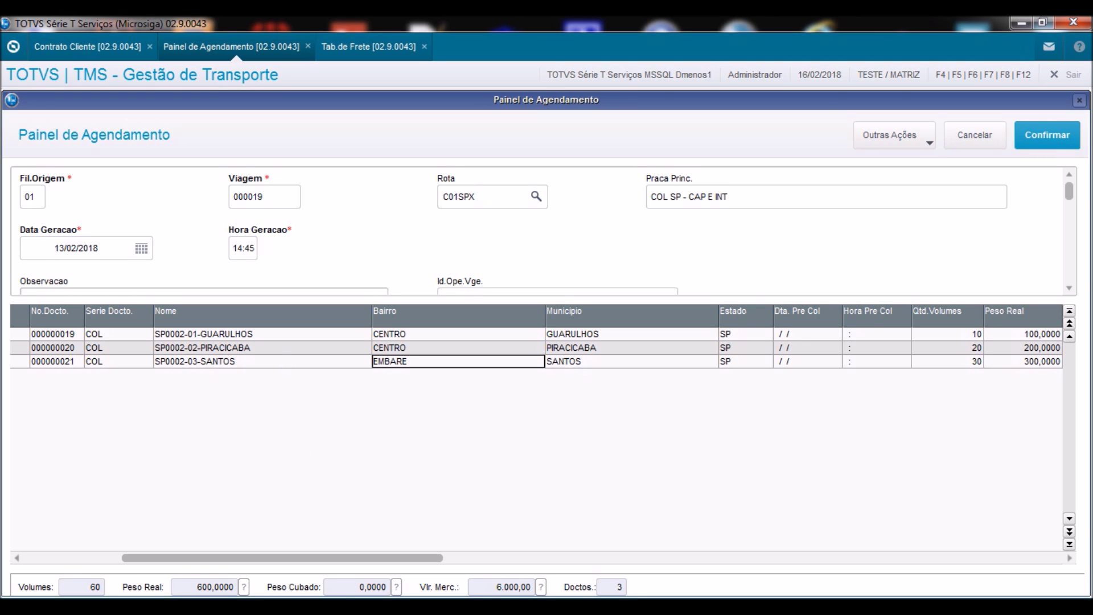
key("alt+Tab")
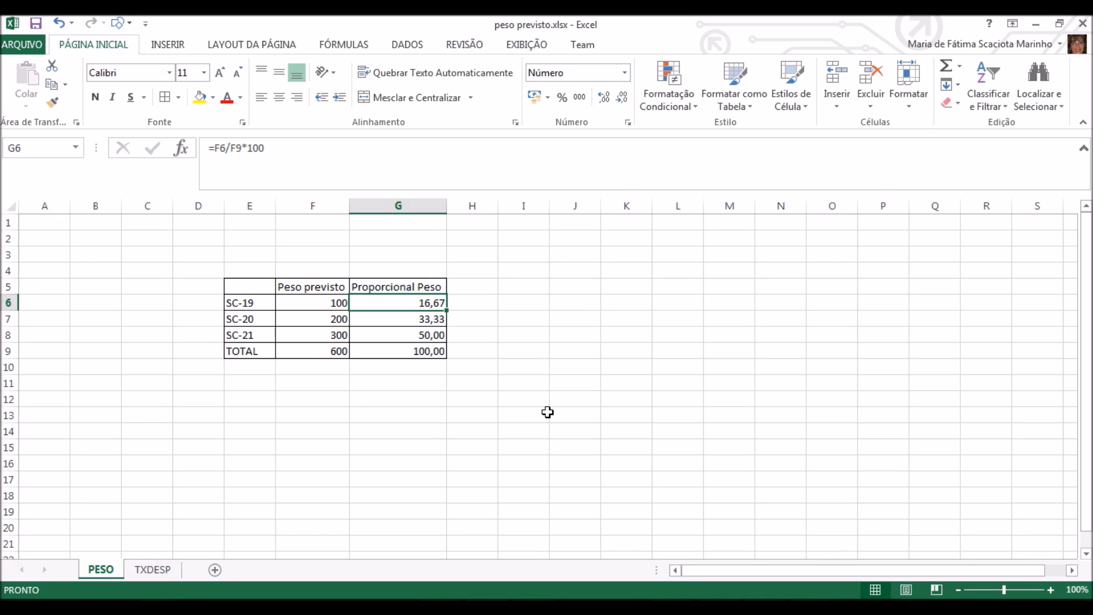
left_click(158, 573)
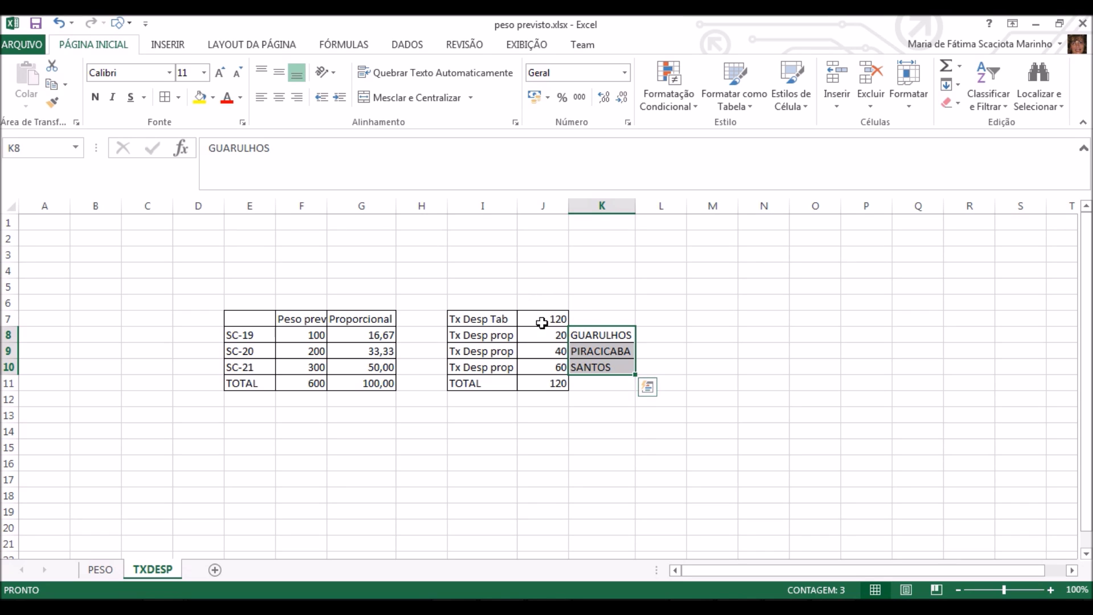
left_click(538, 366)
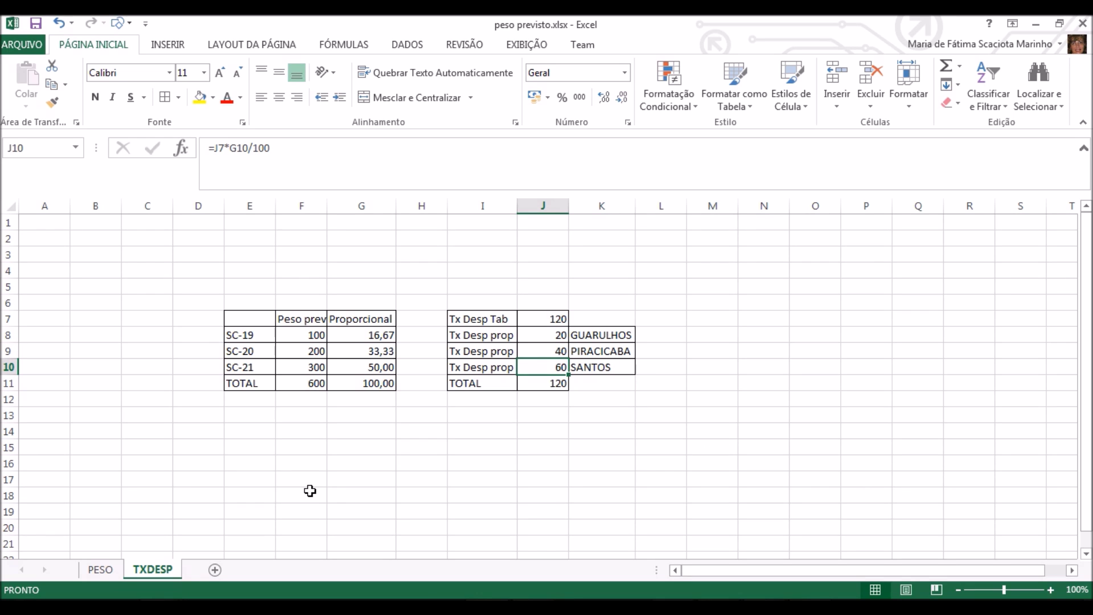
Step: Switch back to TMS, close the trip record and reopen trip 000019 for viewing
key("alt+Tab")
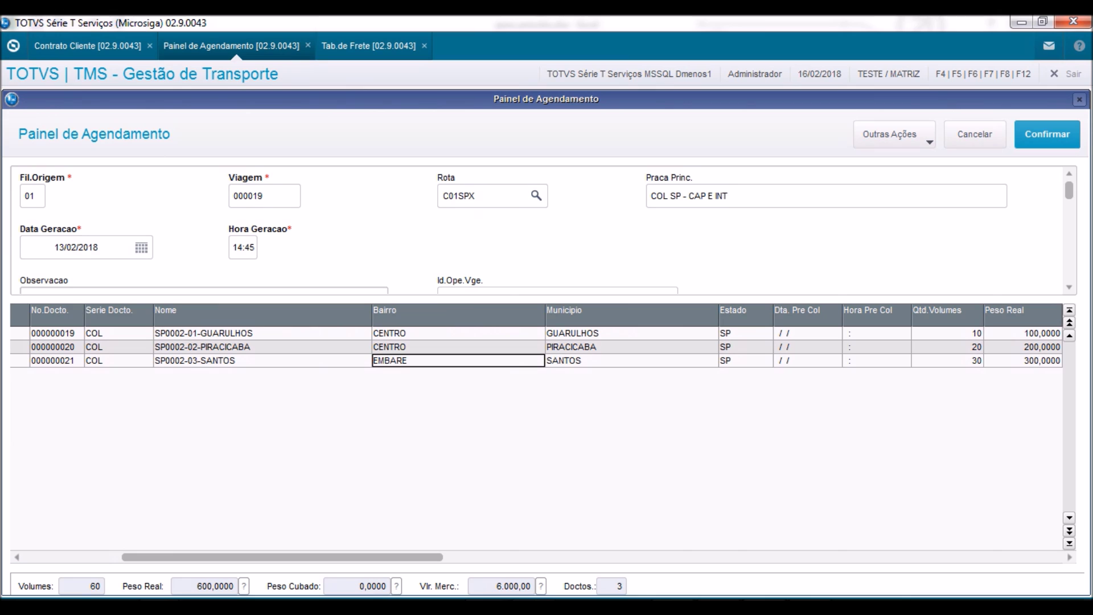
left_click(978, 137)
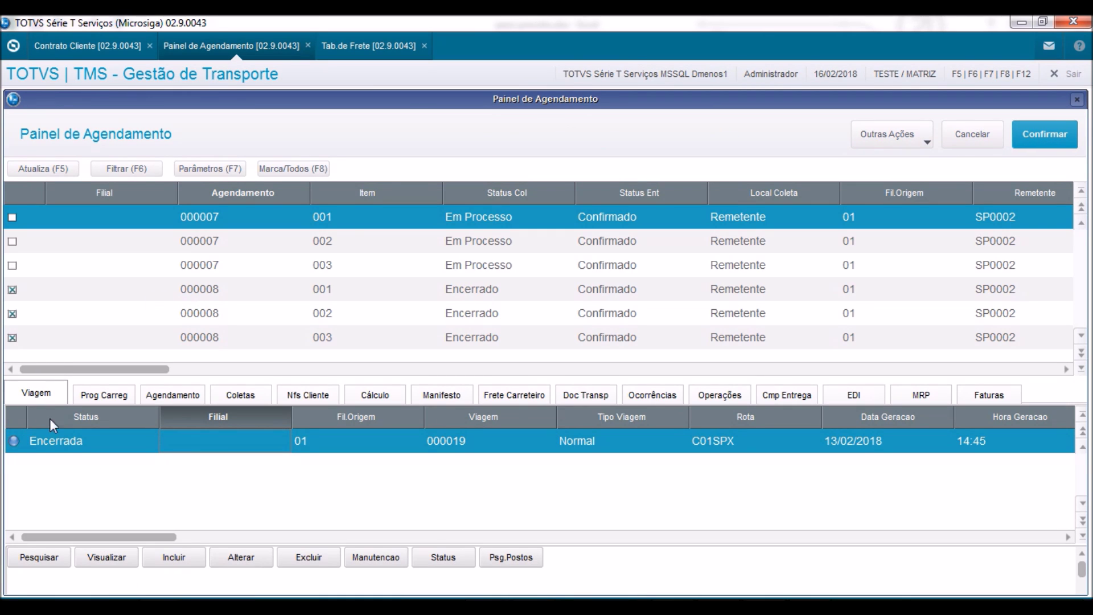
left_click(131, 448)
left_click(94, 557)
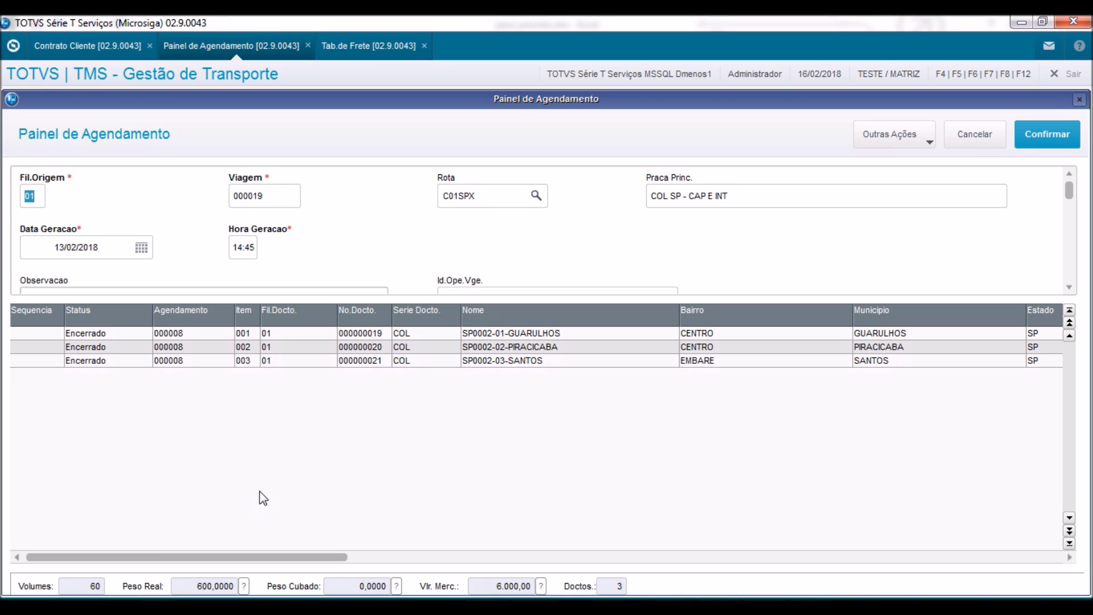
Step: Open the Guarulhos pickup's document from the trip to view its freight composition
left_click(375, 336)
key("Right")
key("Right")
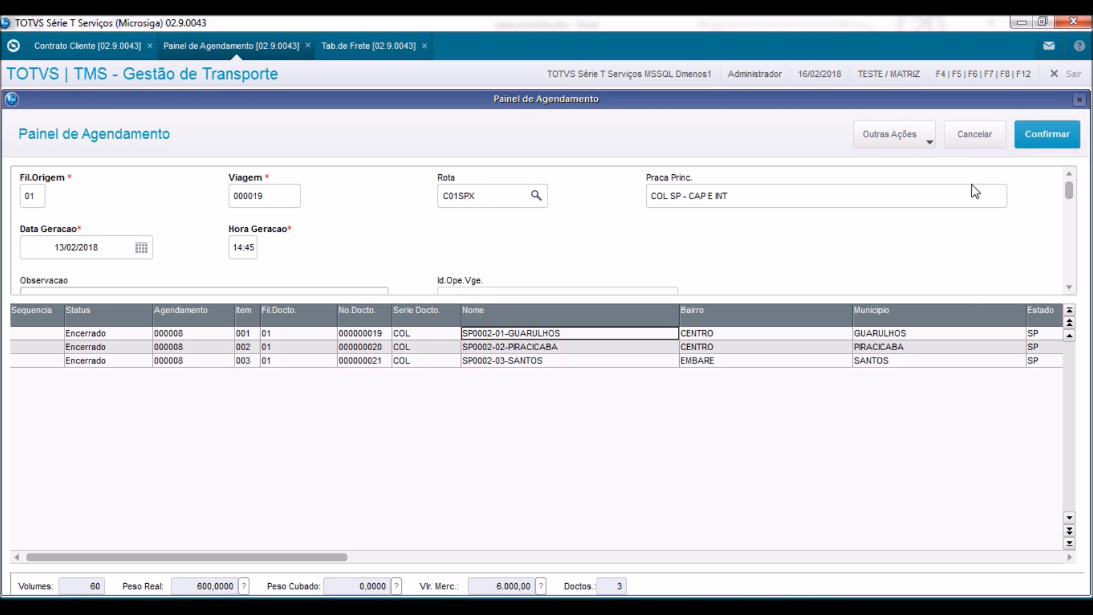
left_click(912, 138)
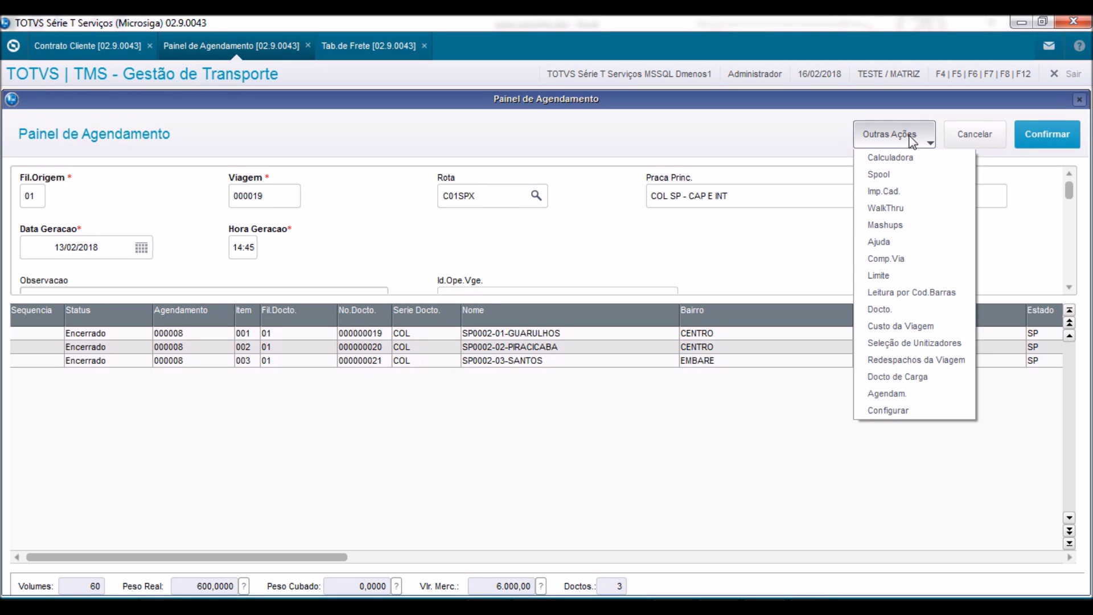
left_click(893, 310)
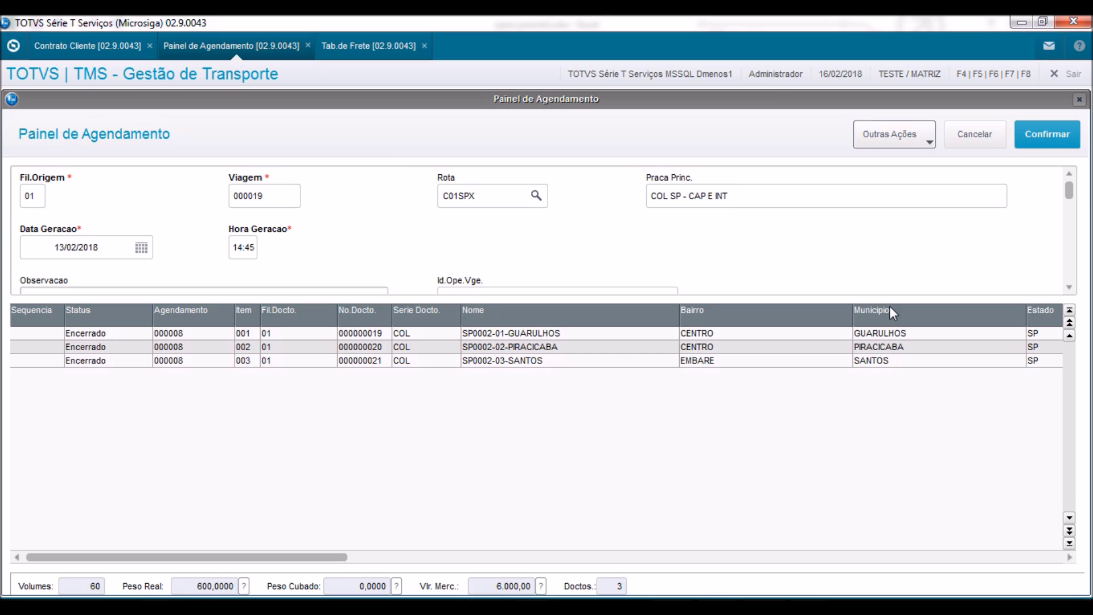
left_click(1039, 138)
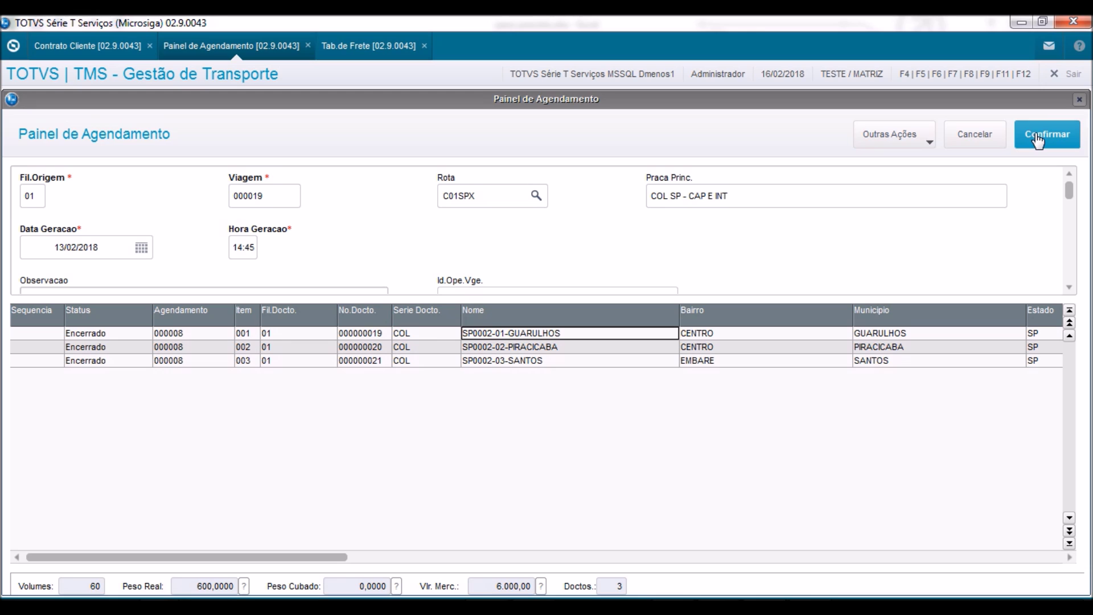
left_click(1039, 139)
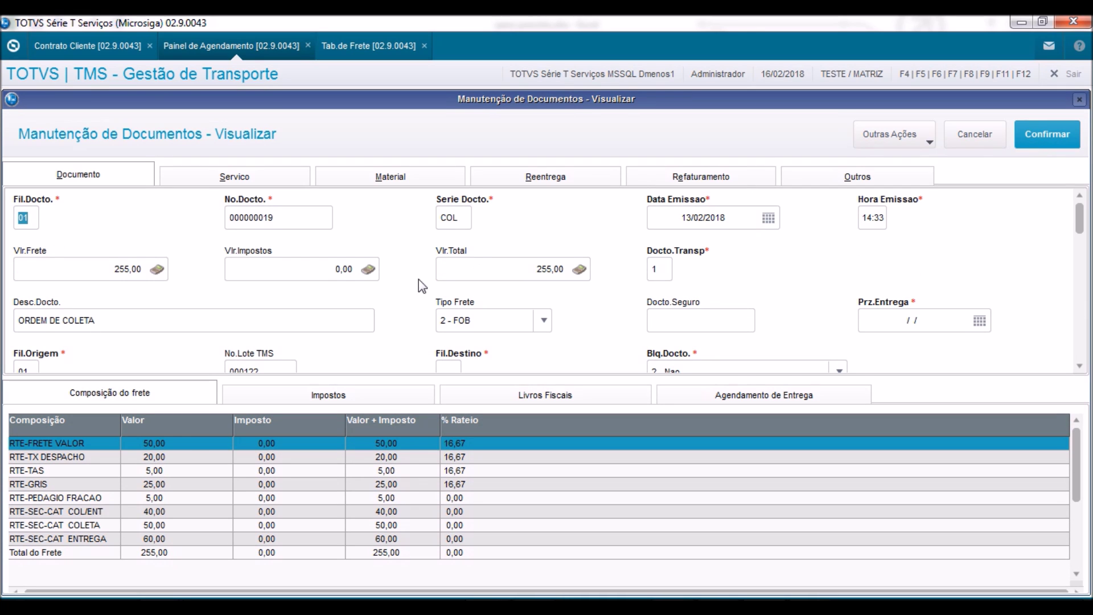
Step: Compare the Guarulhos document's RTE-TX DESPACHO value with the TXDESP sheet in Excel, then return to the document in TMS
left_click(150, 458)
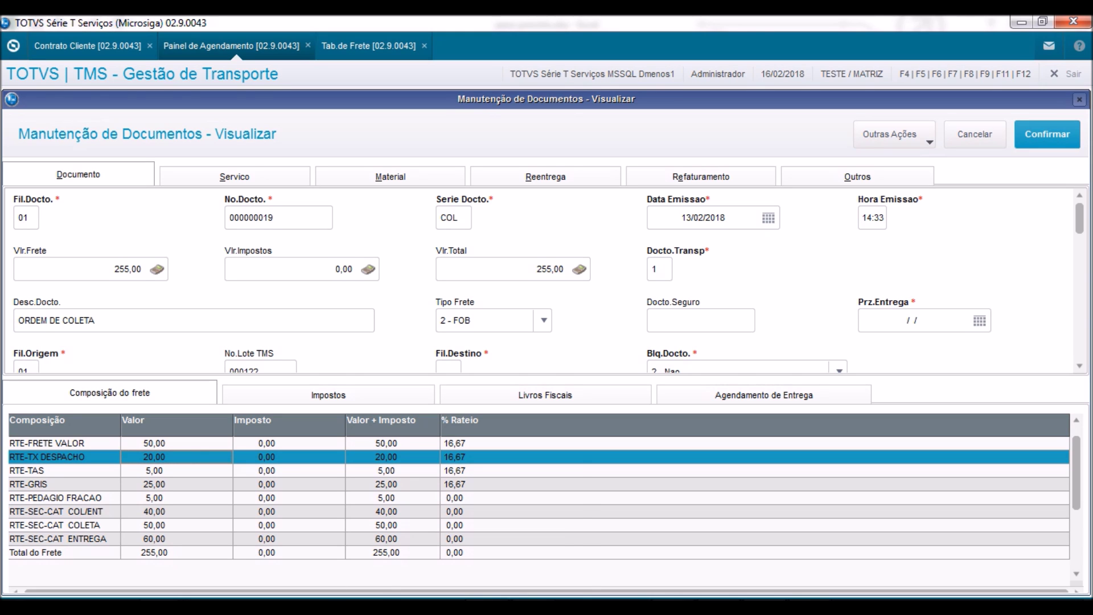
mouse_move(487, 608)
left_click(513, 548)
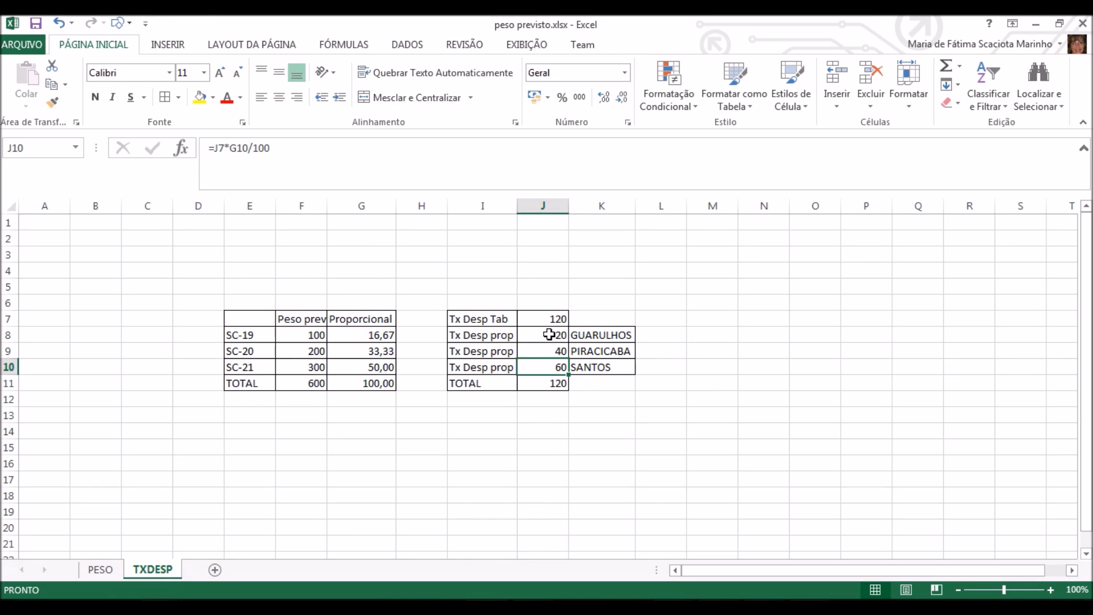
left_click(437, 607)
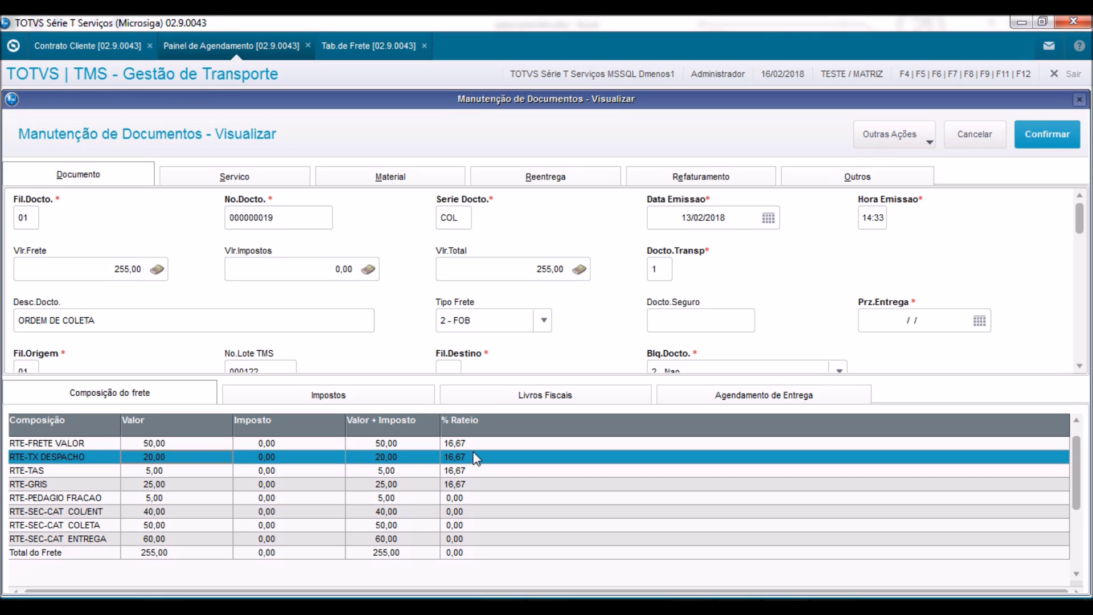
Step: Close the Guarulhos document and open the Piracicaba pickup's document from the trip to view its freight composition
left_click(995, 142)
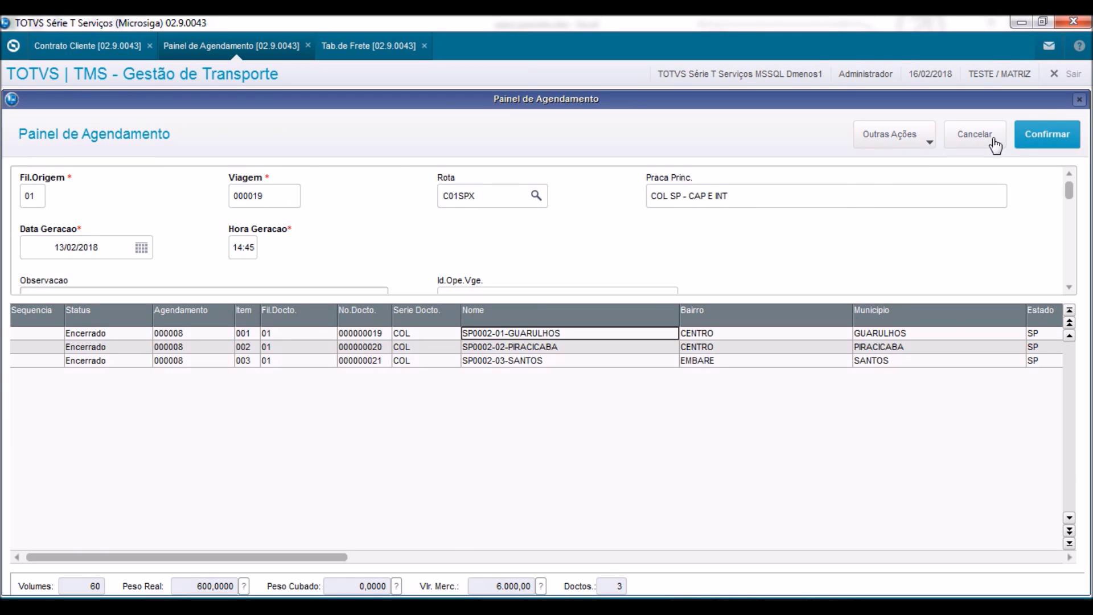
left_click(550, 347)
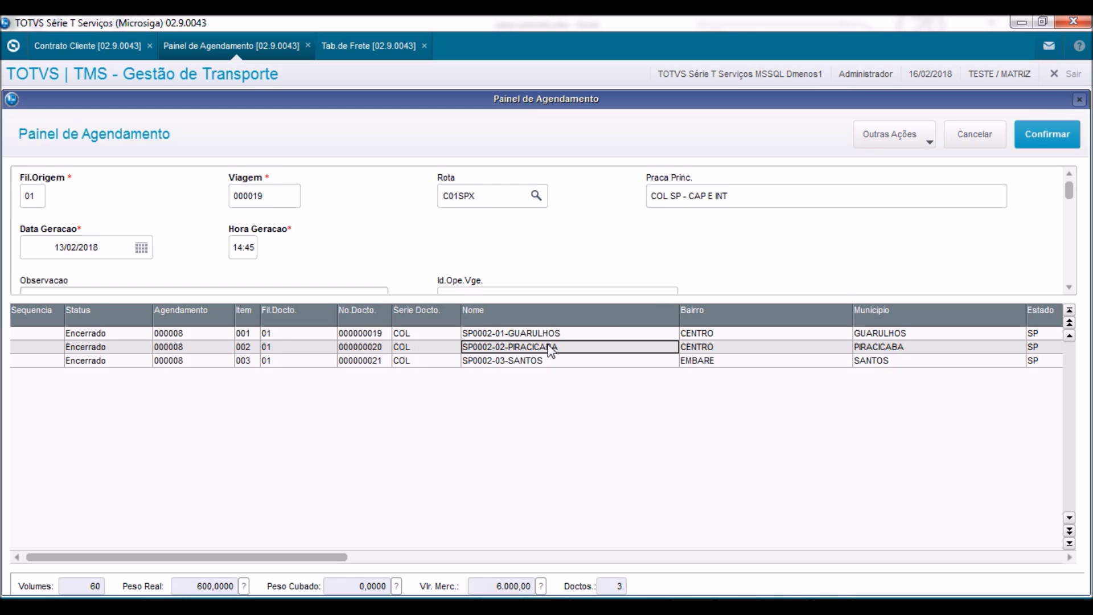
left_click(916, 137)
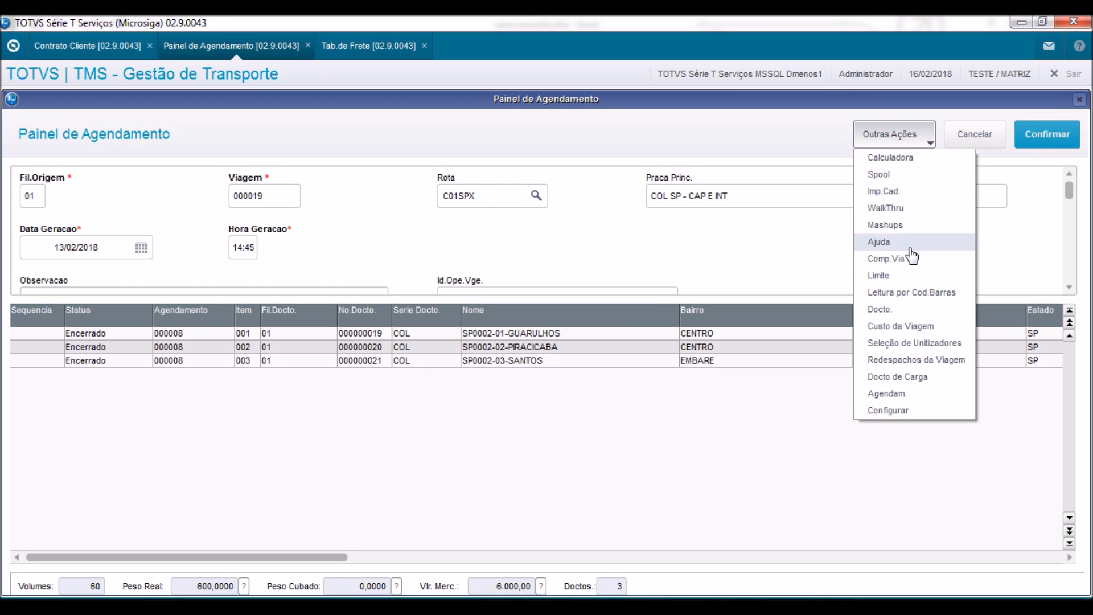
left_click(890, 309)
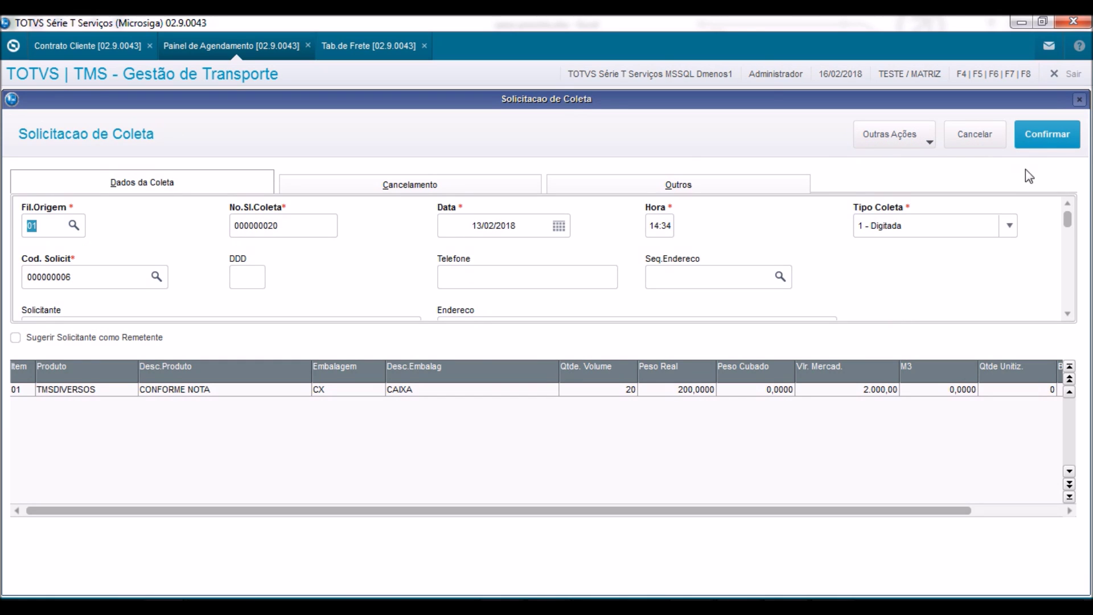
left_click(1048, 134)
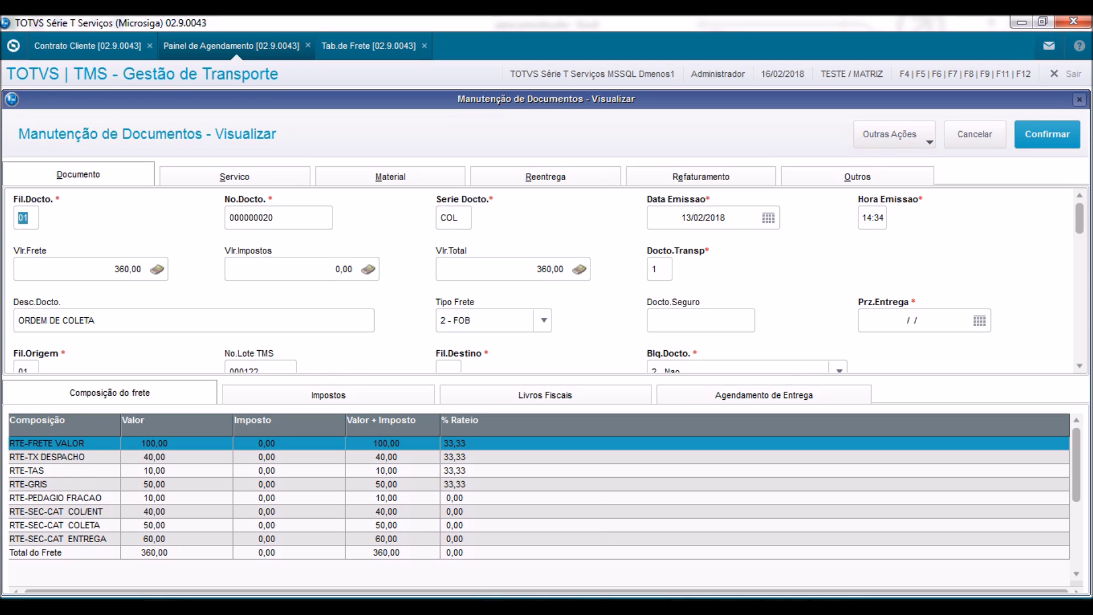
Step: Compare the Piracicaba freight composition with its proportion and dispatch fee formula on the TXDESP sheet in Excel, and return to TMS
key("alt+Tab")
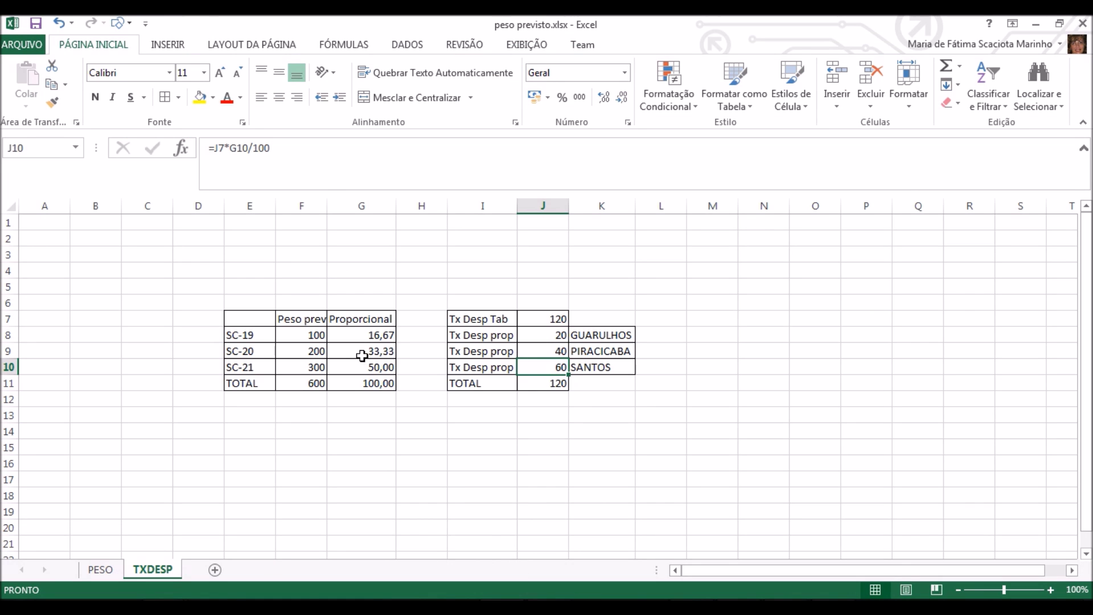
left_click(368, 355)
left_click(542, 354)
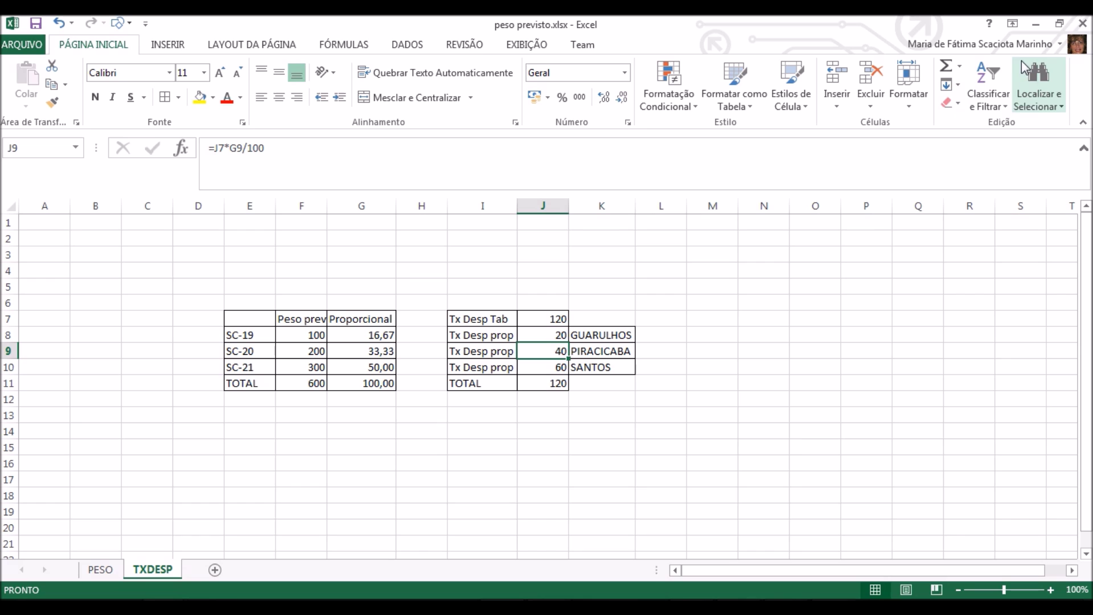
key("alt+Tab")
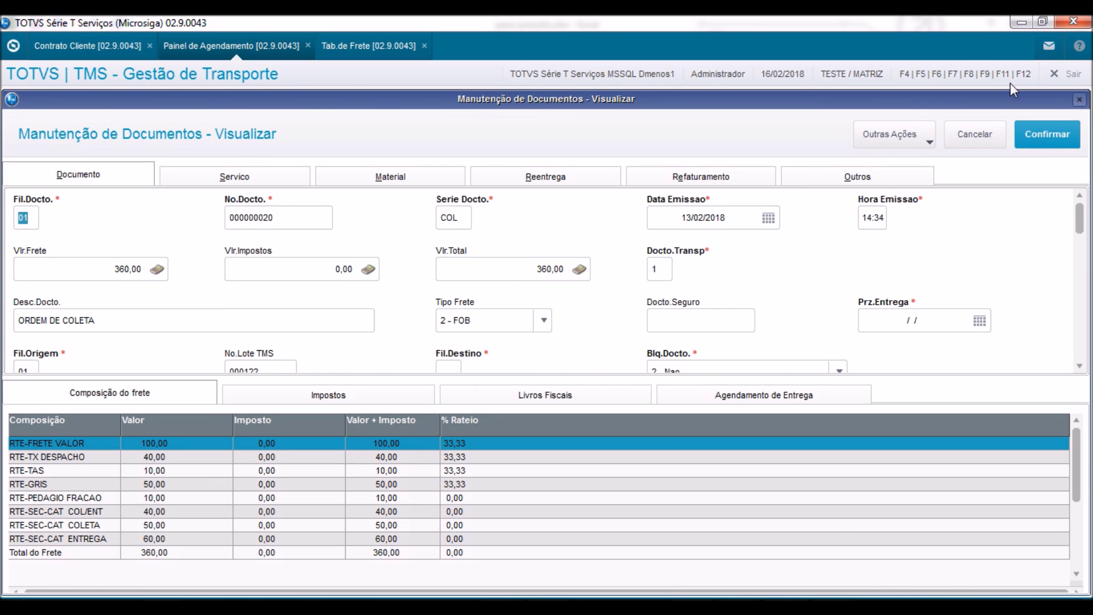
Step: Close the Piracicaba document and open the Santos pickup's document from the trip to view its freight composition
left_click(1049, 145)
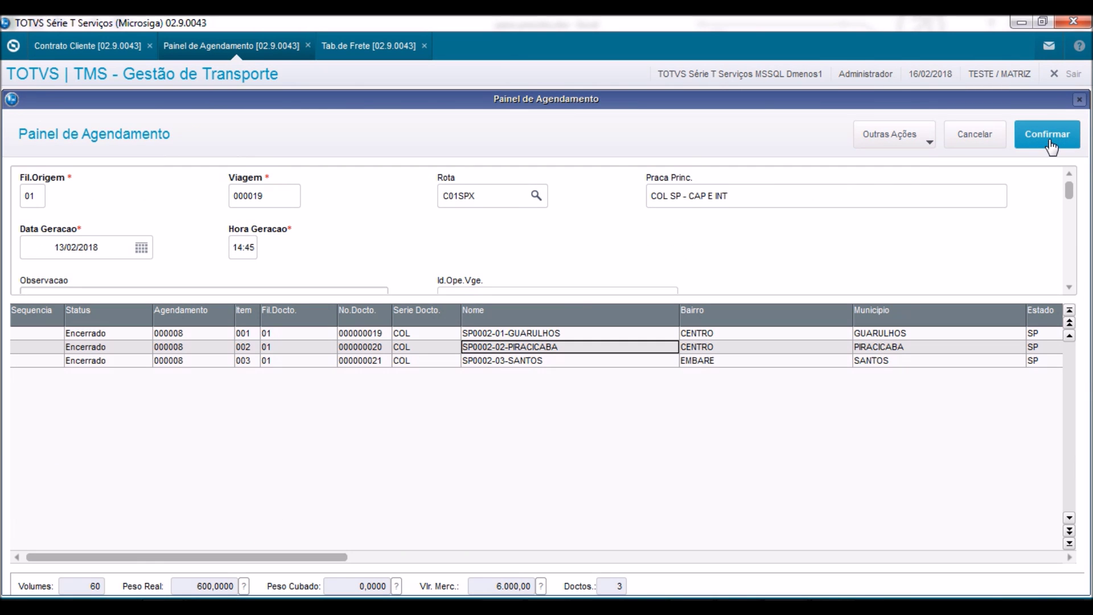
left_click(511, 363)
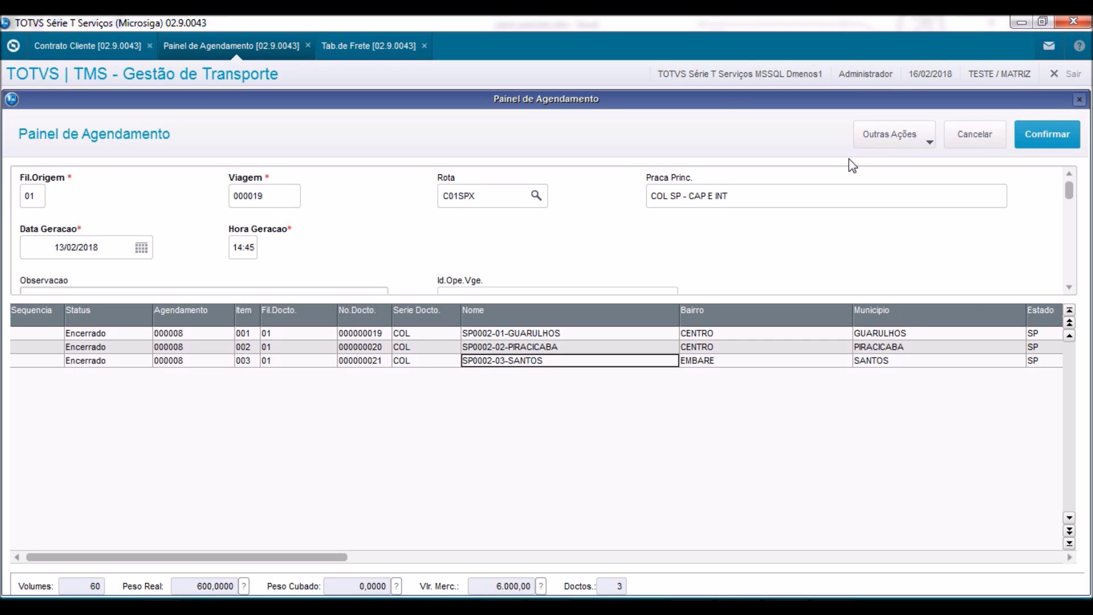
left_click(900, 135)
left_click(903, 305)
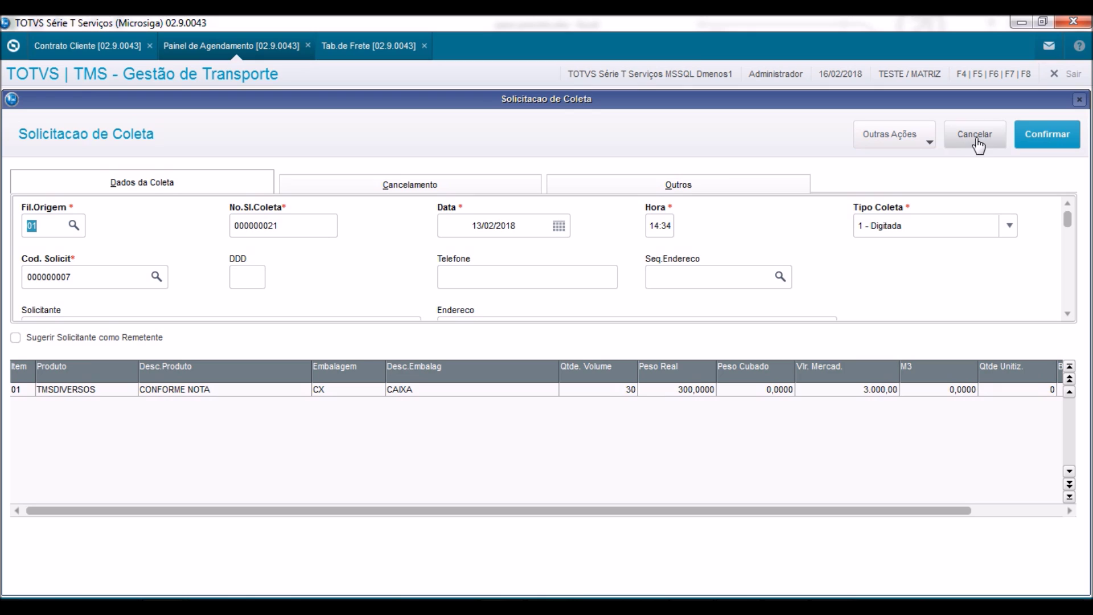
left_click(1030, 136)
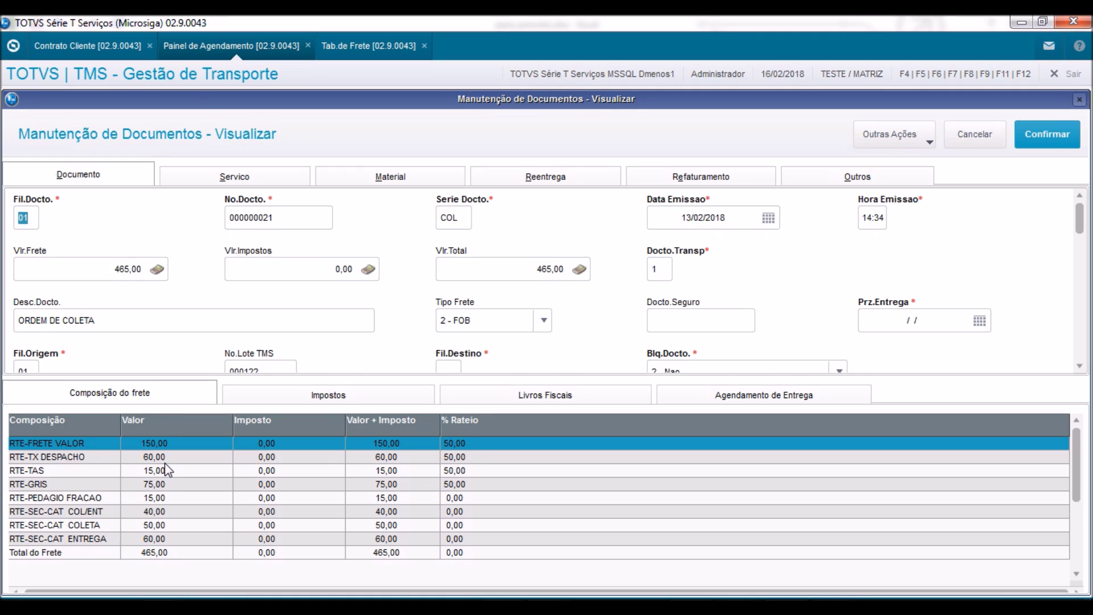
Step: Compare the Santos RTE-TX DESPACHO value with the TXDESP sheet in Excel, return to TMS and close the document
left_click(164, 457)
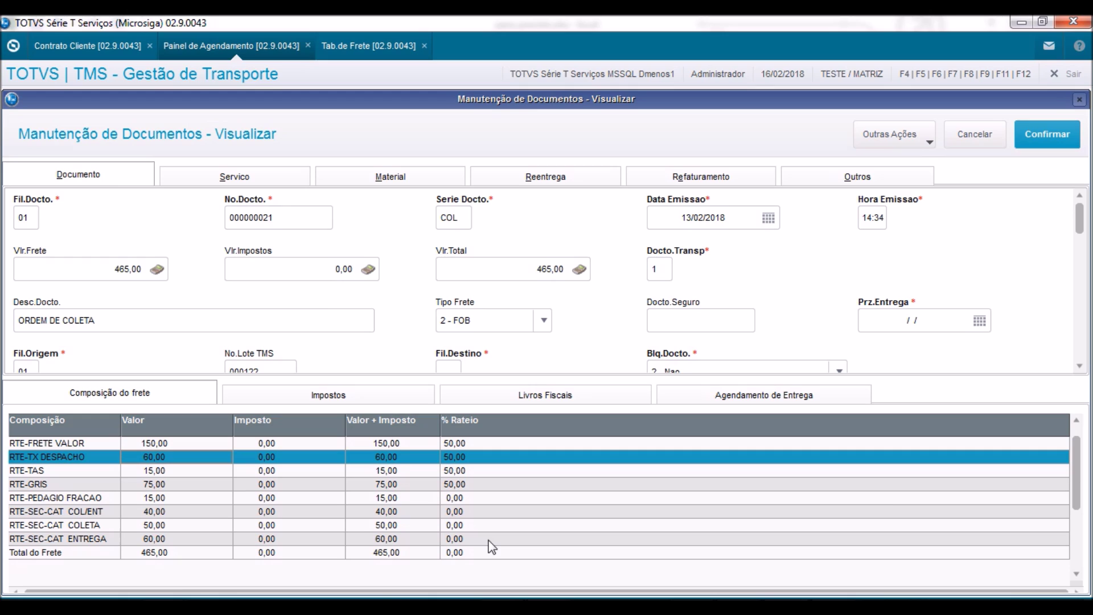
left_click(513, 607)
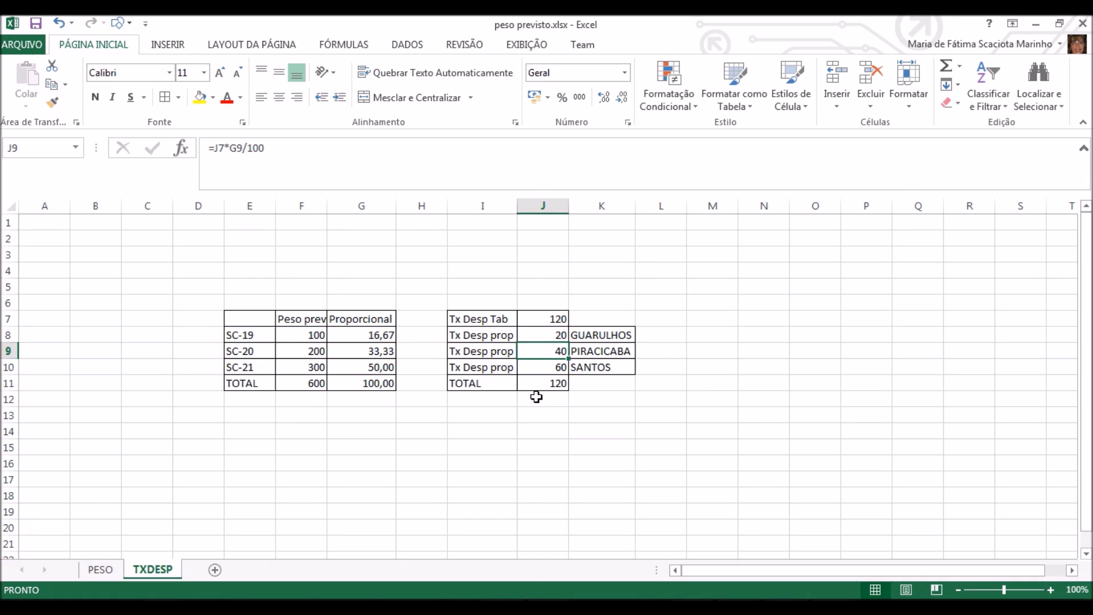
left_click(367, 367)
left_click(547, 368)
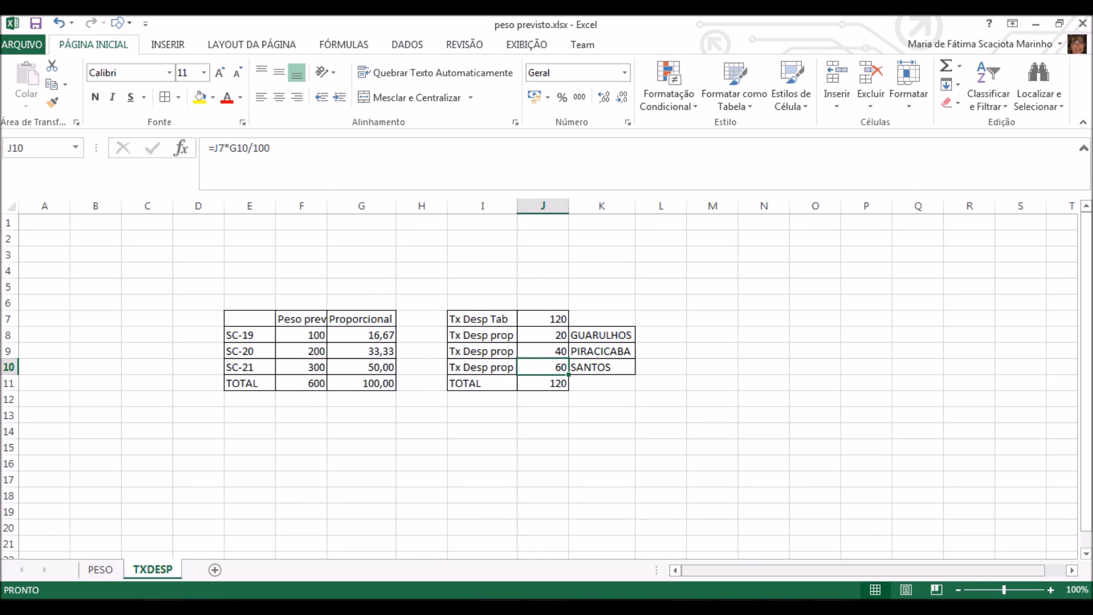
left_click(626, 607)
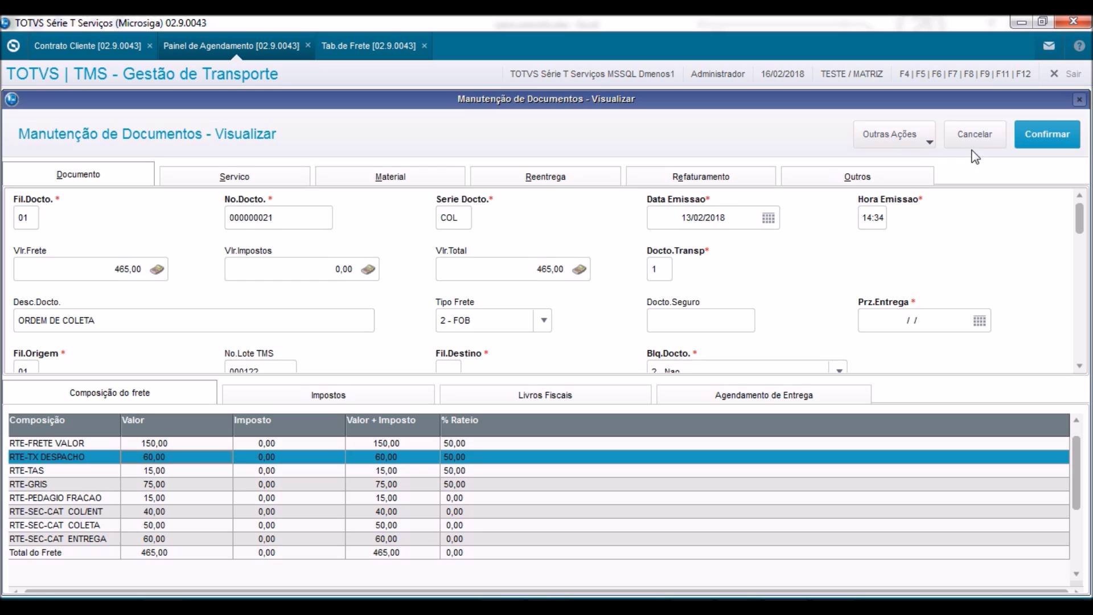
left_click(975, 135)
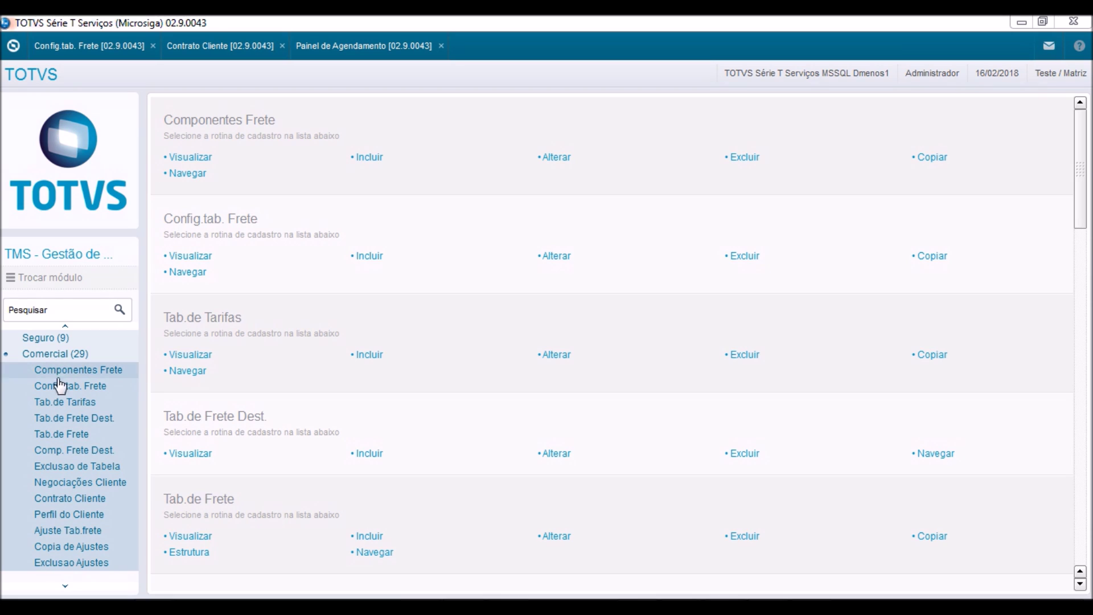
Step: View the RAT1 freight table configuration to check which components are apportioned, and return to the main routine list
left_click(67, 50)
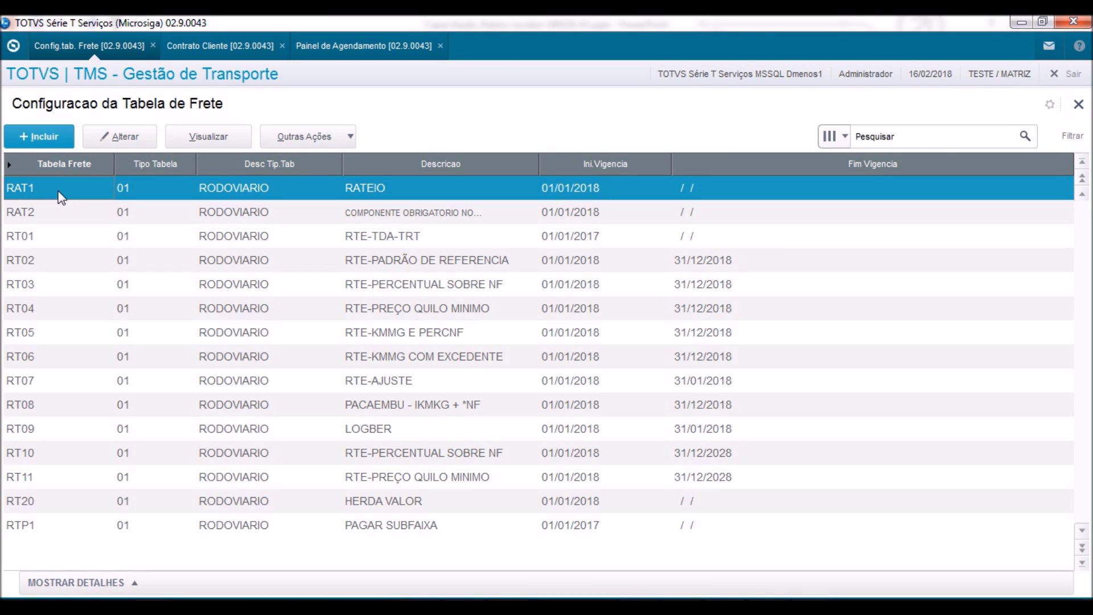
left_click(196, 136)
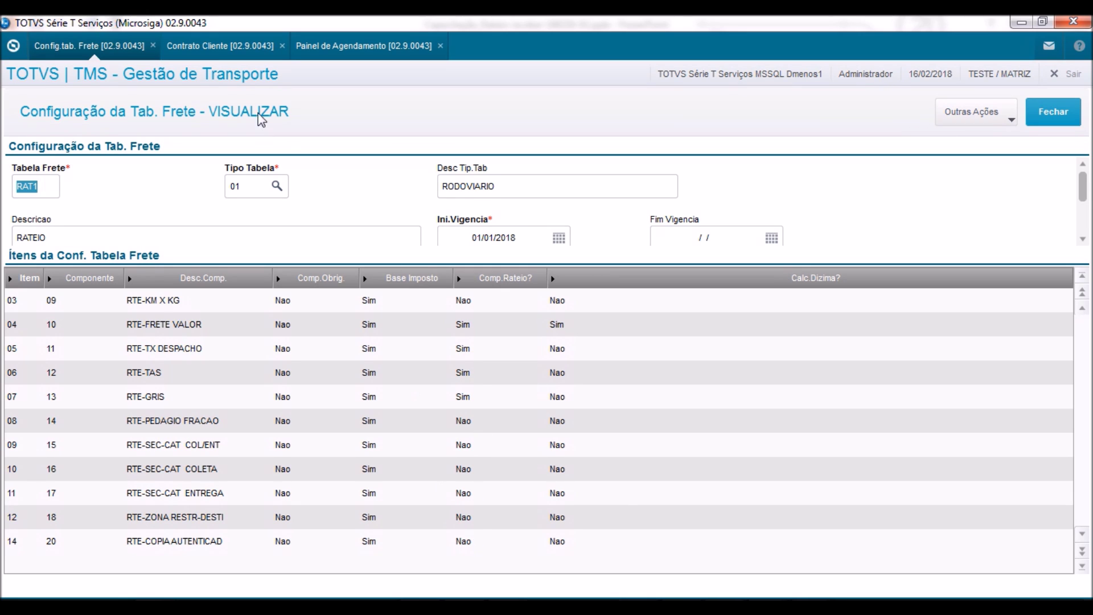
left_click(15, 47)
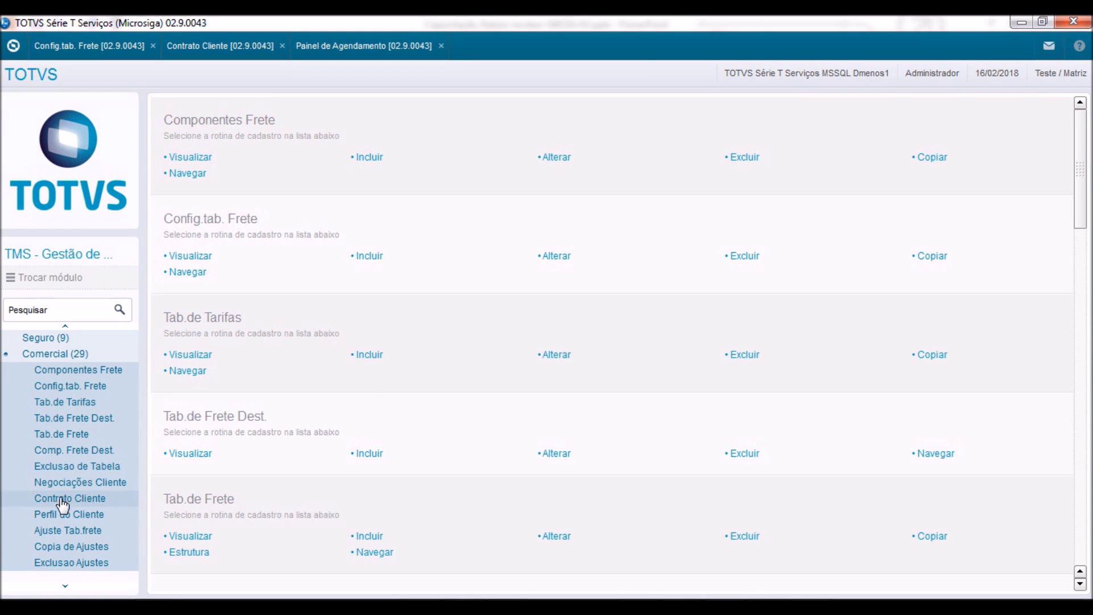
Step: Open the last listed customer contract for editing and bring up the services of its RATEIOS DIVERSOS negotiation
left_click(197, 57)
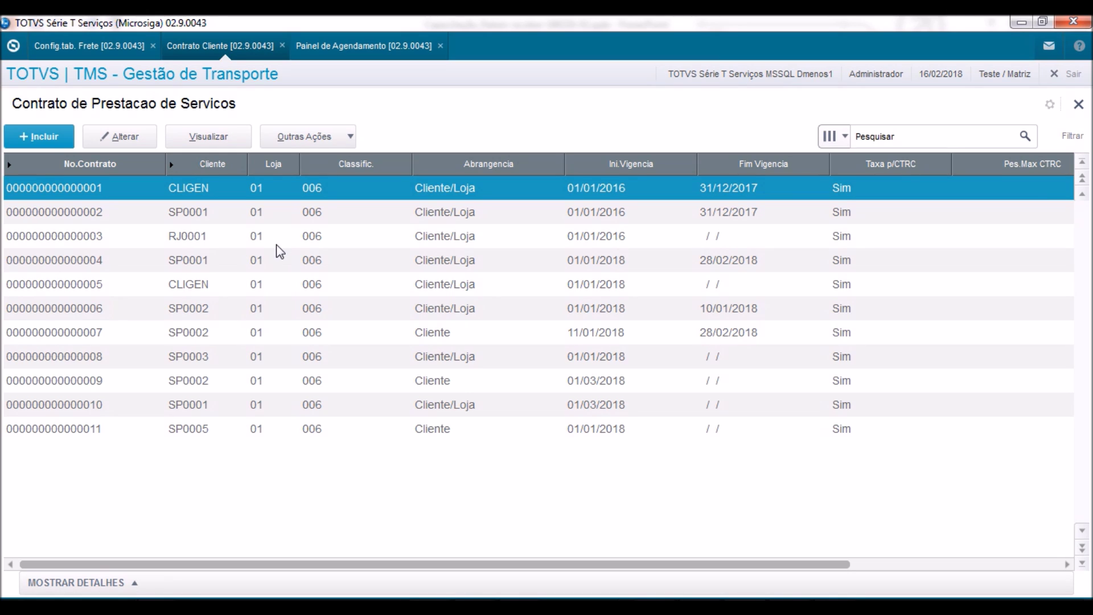
left_click(189, 435)
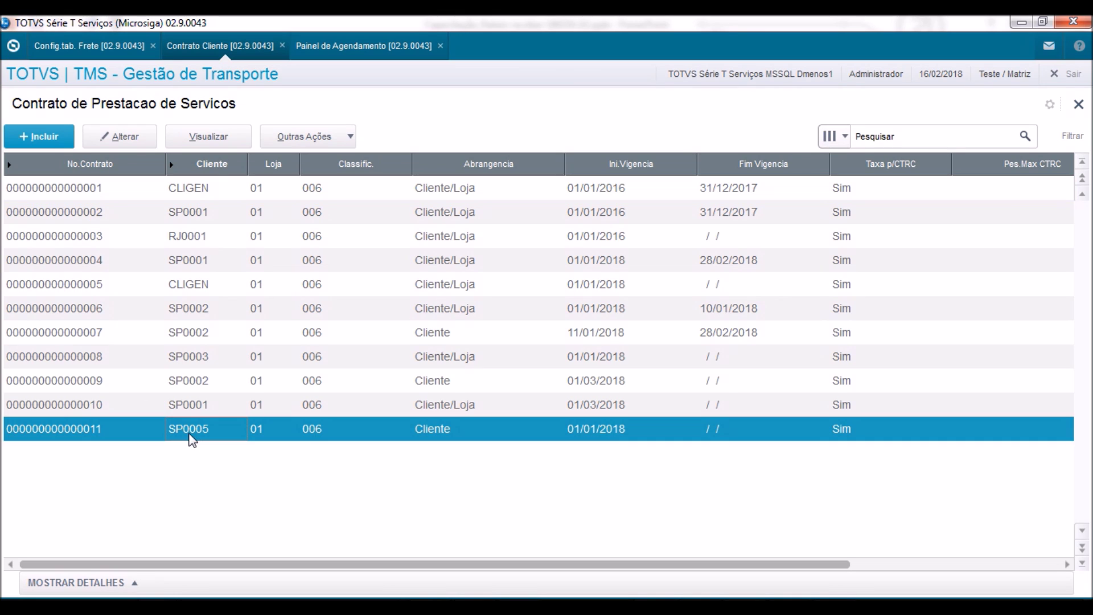
left_click(138, 140)
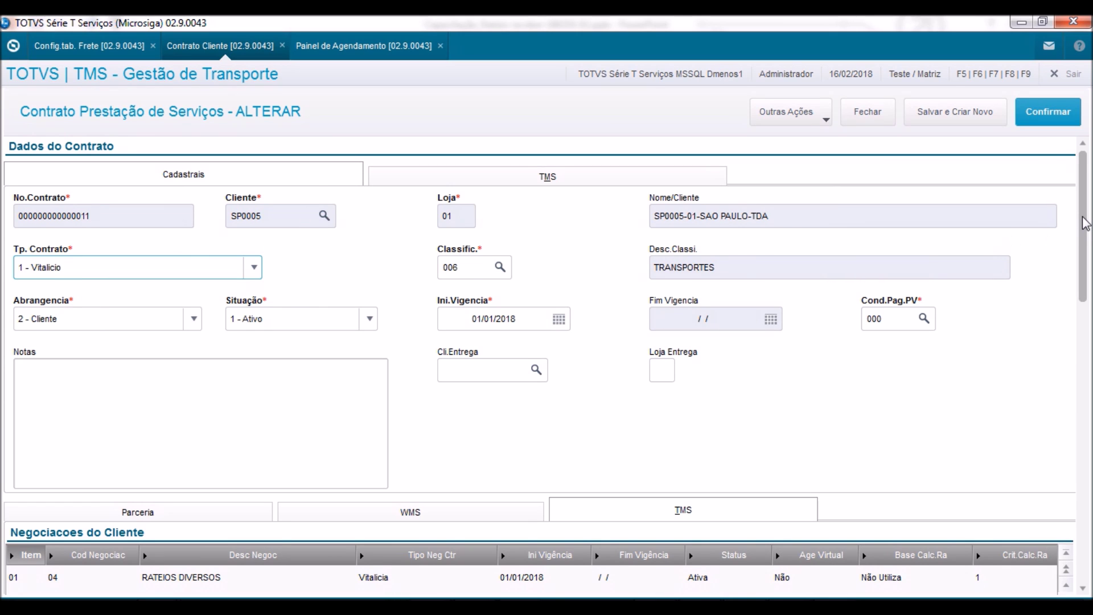
left_click_drag(1085, 222, 1081, 345)
Step: Examine the settings of service 039, SNE-RATEIO ENT PES PREV REAL, including its calculation base, calculation criterion and apportionment criterion
left_click(170, 457)
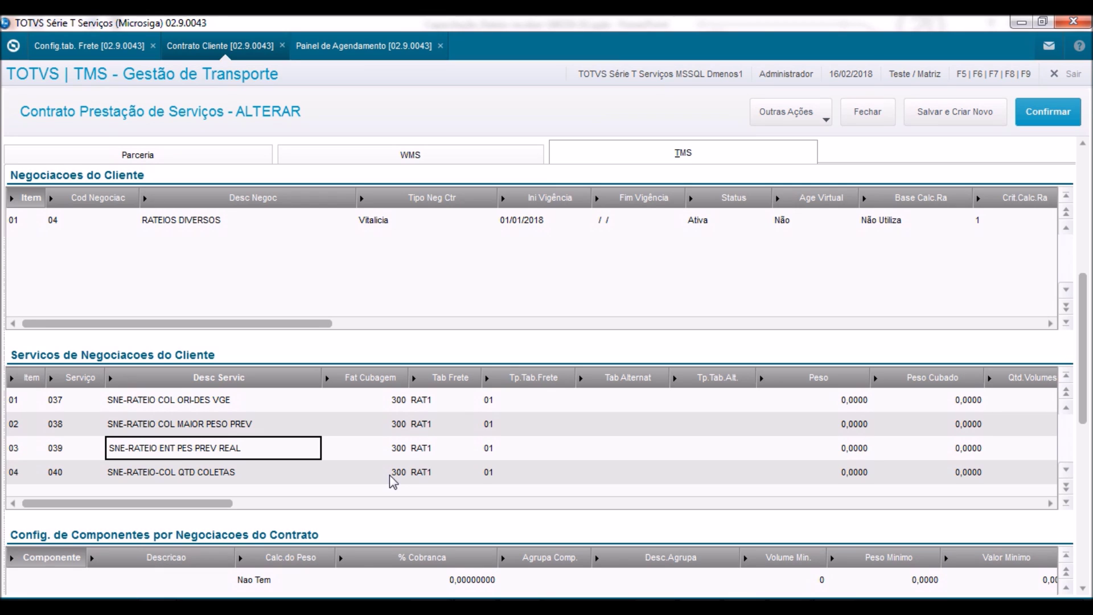
key("Left")
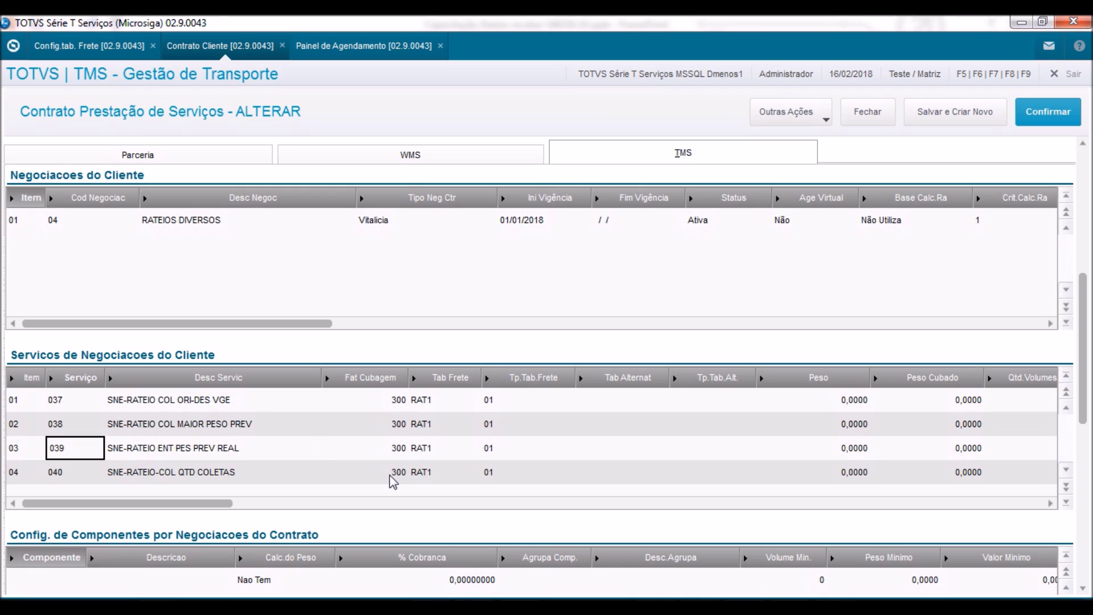
key("Right")
key("Right")
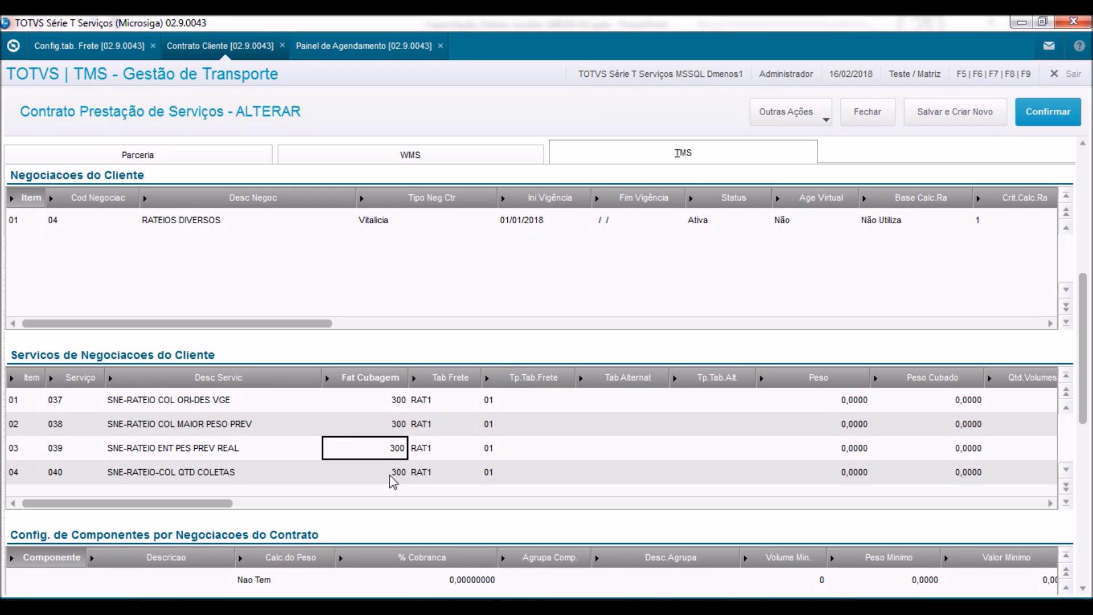
left_click(466, 449)
left_click(496, 459)
key("Right")
key("Right")
key("Right")
key("Right")
key("Right")
key("Right")
key("Right")
key("Right")
key("Right")
key("Right")
key("Right")
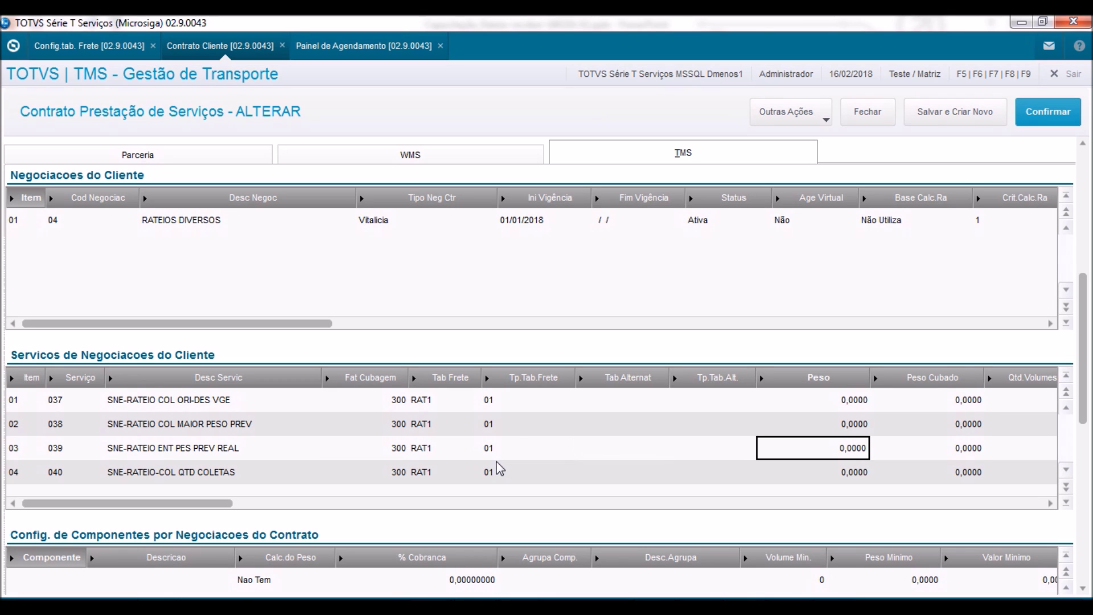
key("Right")
key("Right")
key("Right")
key("Right")
key("Right")
key("Right")
key("Right")
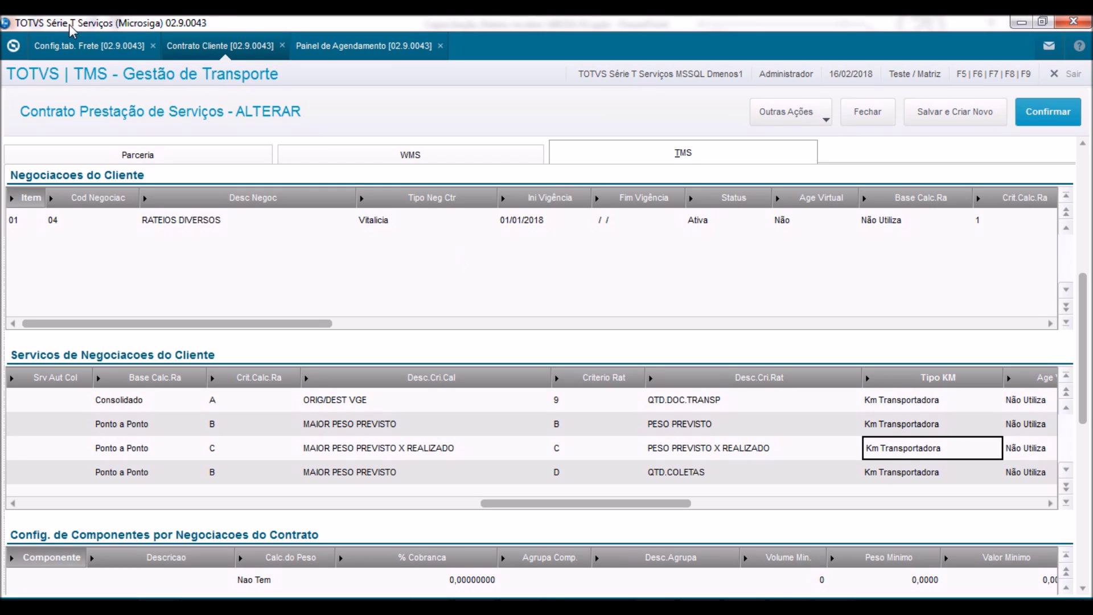
Step: Go back to the main routine list, locate Painel de Agendamento under the S.A.C. routines and bring up that panel
left_click(13, 47)
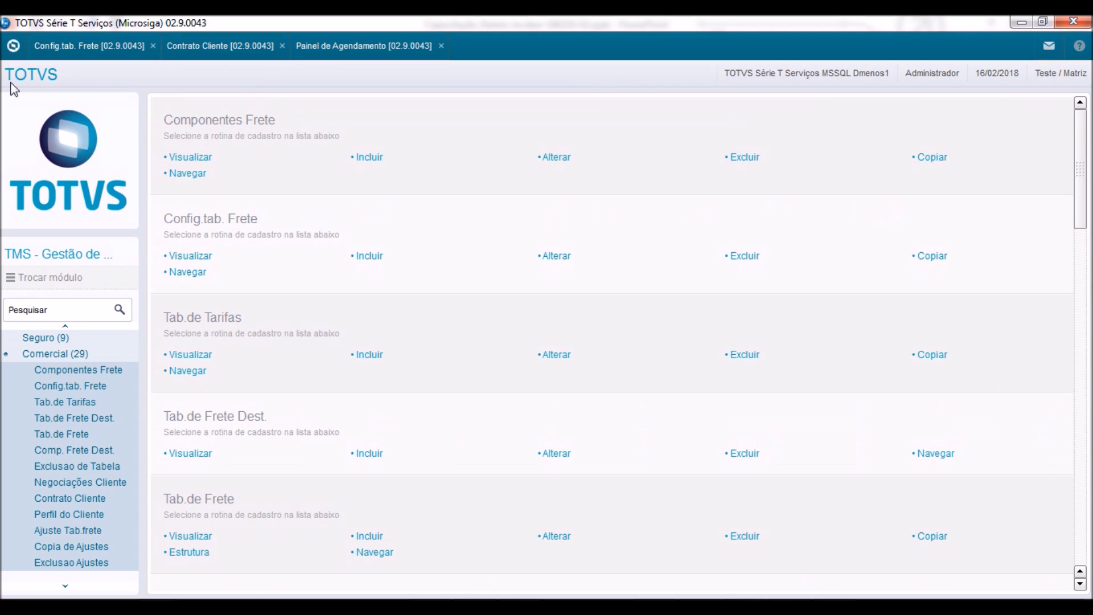
left_click(27, 354)
scroll(17, 521, "down", 3)
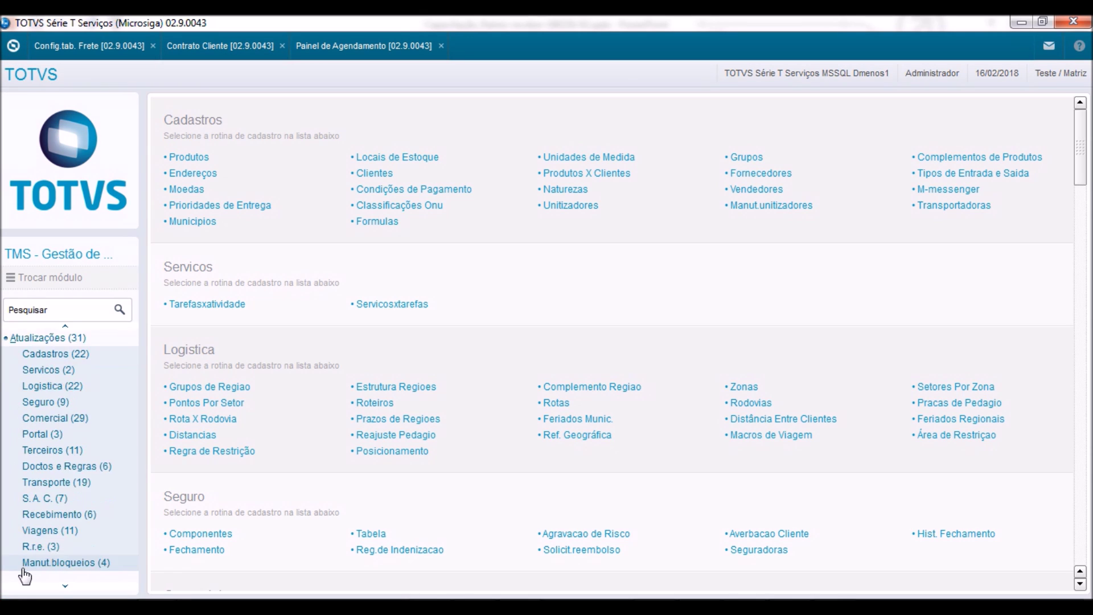
left_click(46, 450)
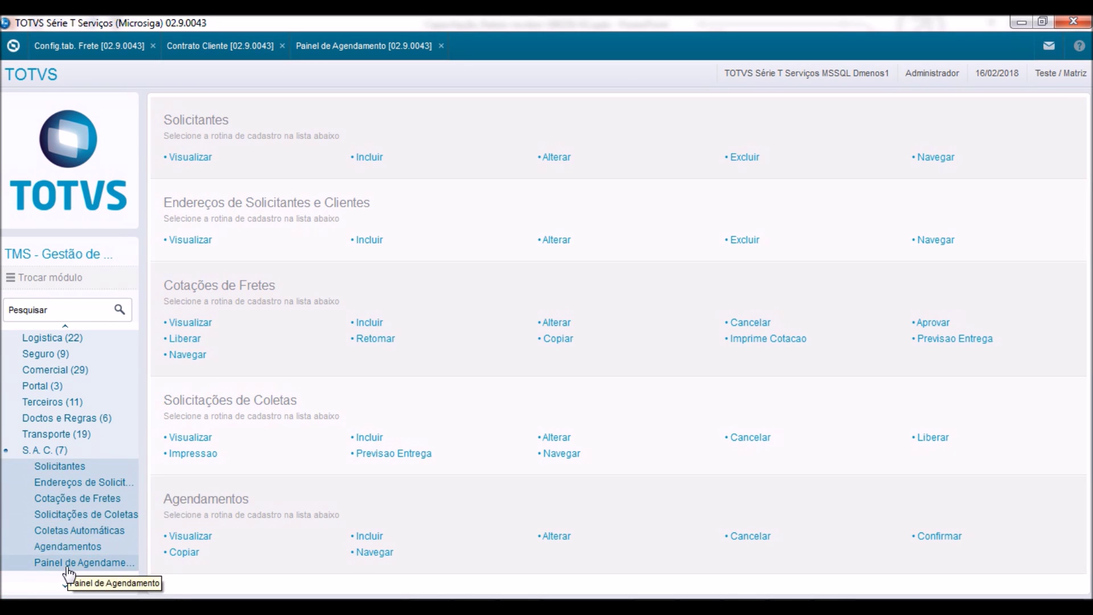
left_click(329, 50)
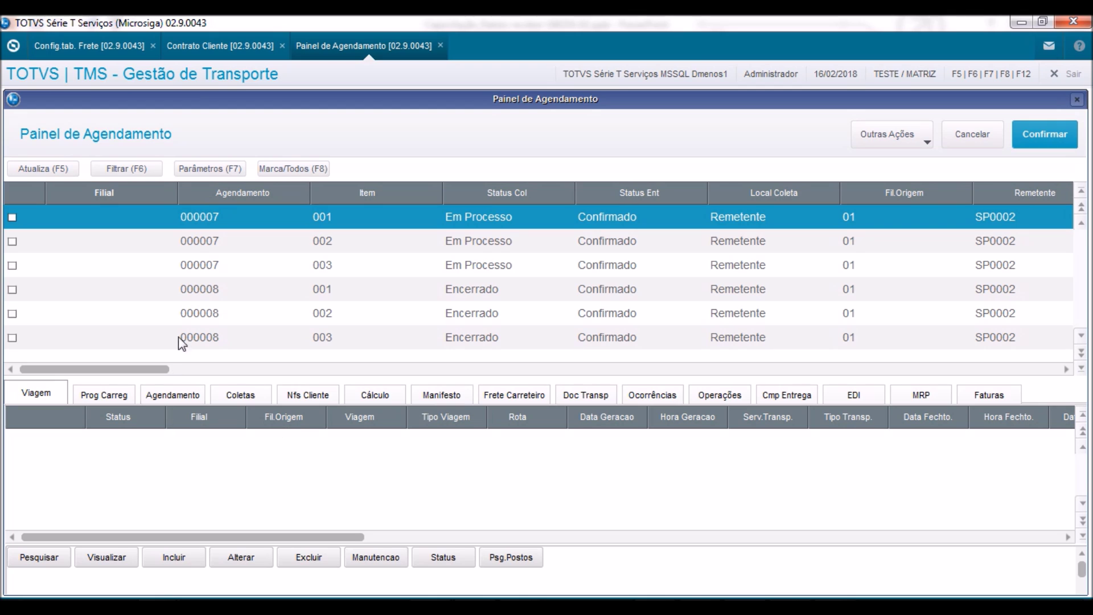
Step: Mark the three items of schedule 000008 in the scheduling panel and list their pickup requests
left_click(88, 298)
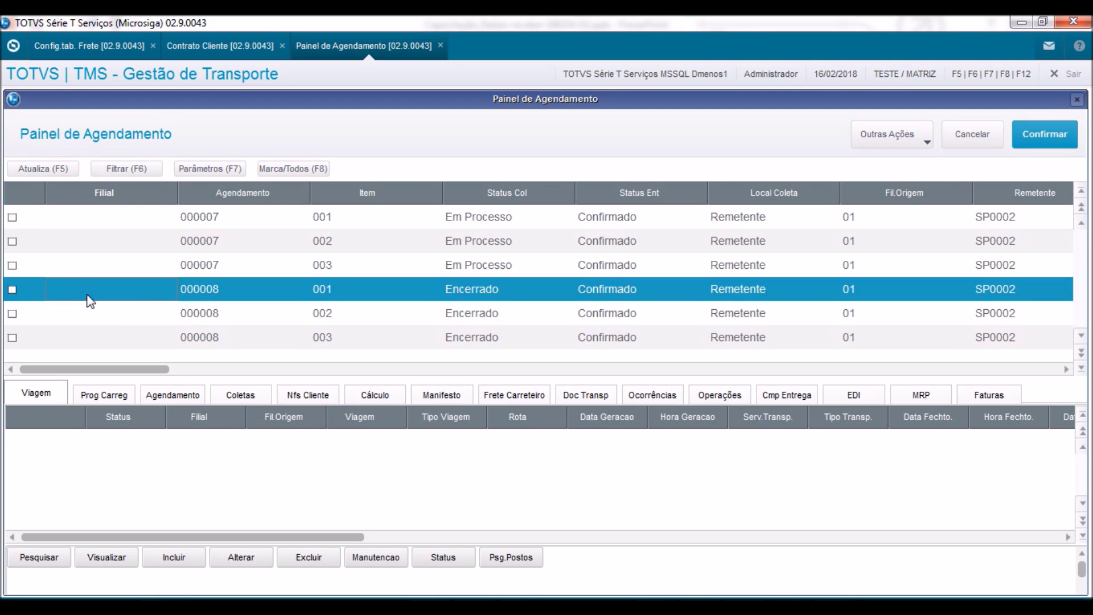
left_click(86, 309)
left_click(90, 338)
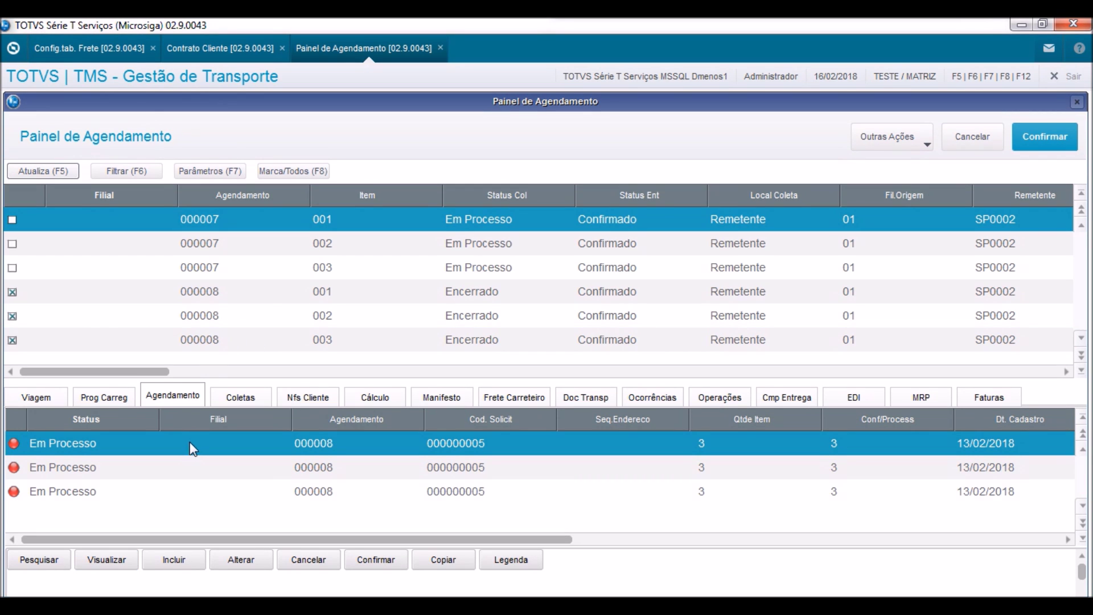
left_click(242, 397)
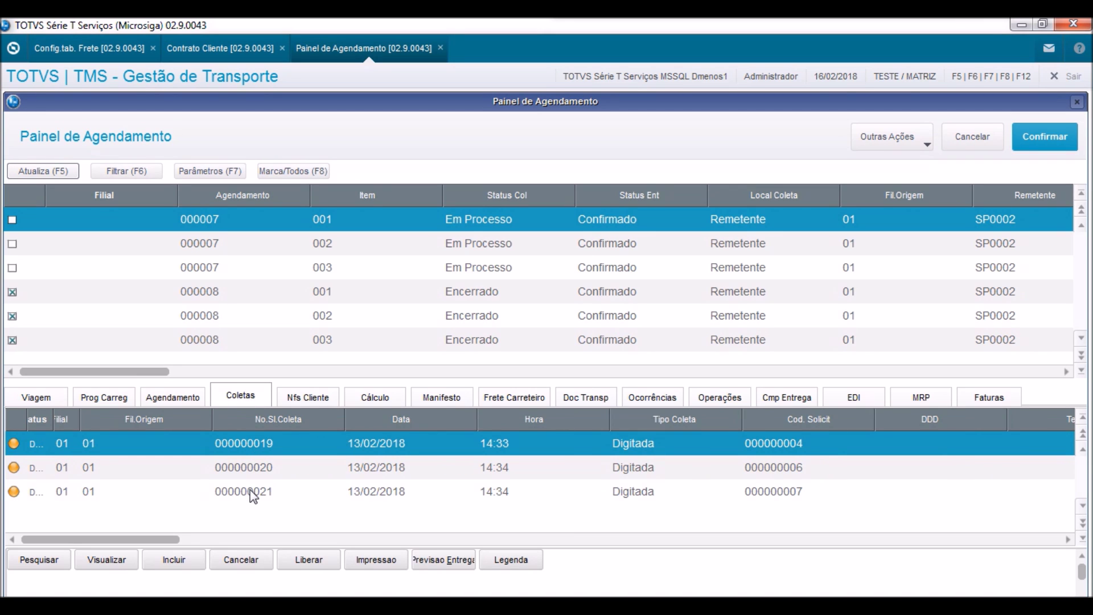
Step: View trip 000019 of the marked schedule items, narrow the Nome and Bairro columns and check each pickup document's volumes, real weight and merchandise value
left_click(38, 398)
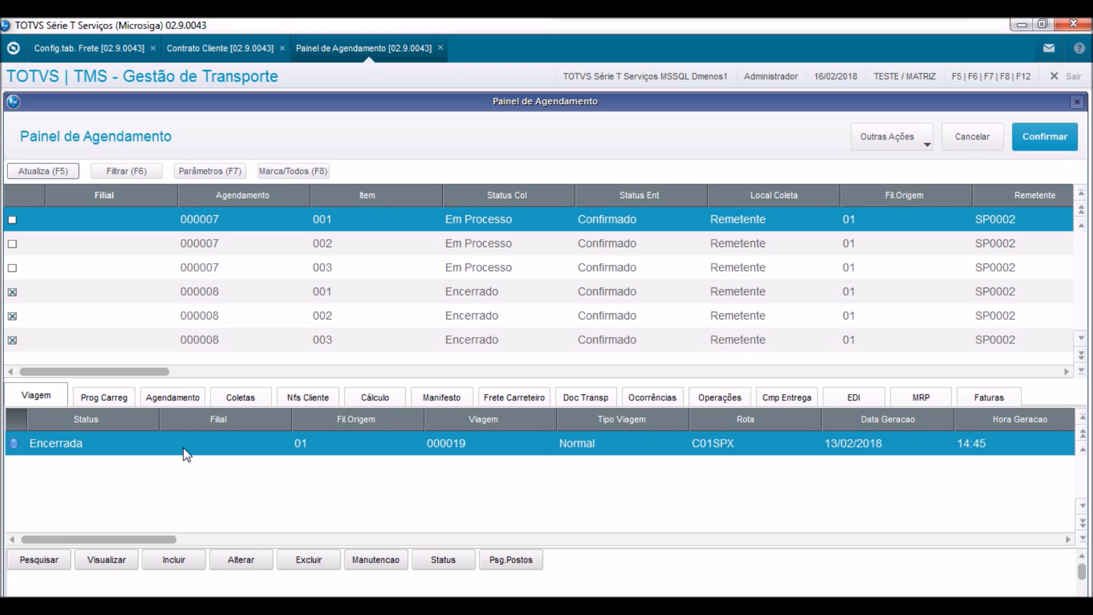
left_click(122, 560)
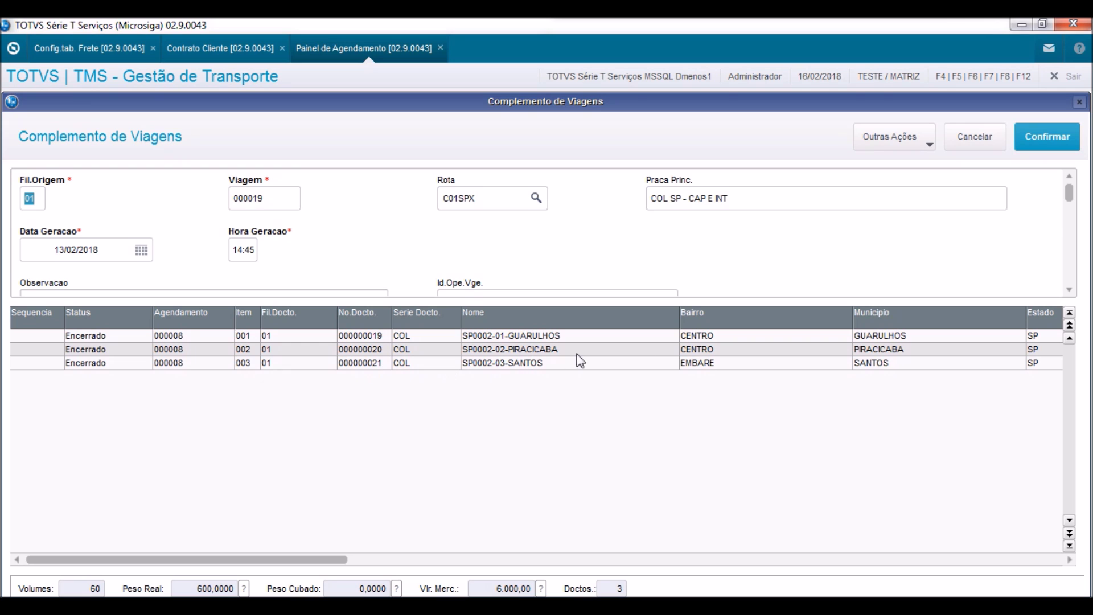
left_click_drag(681, 323, 609, 323)
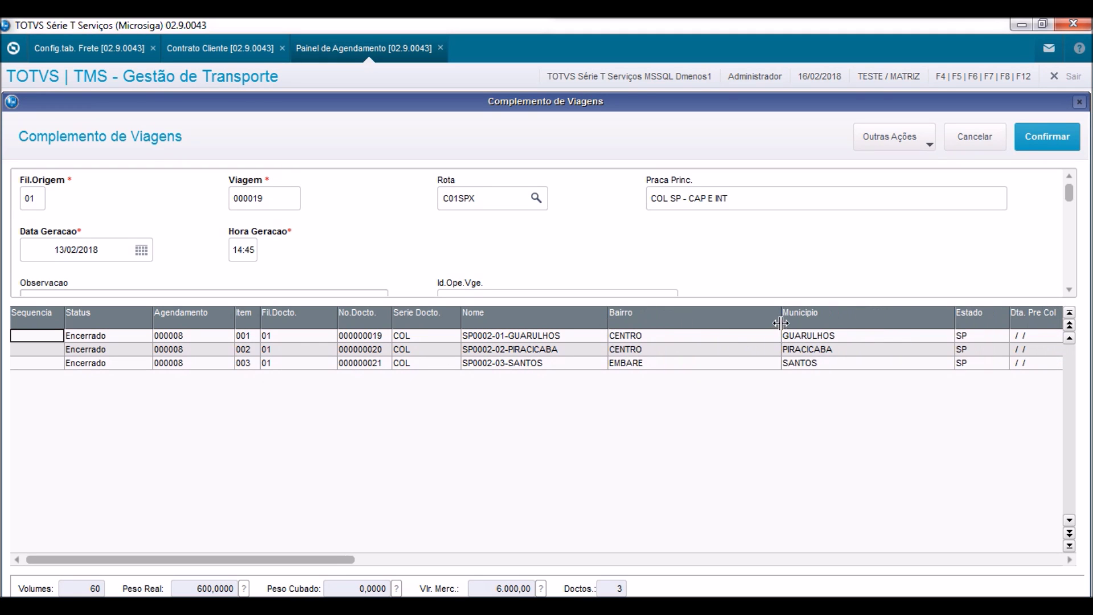
left_click_drag(780, 324, 682, 324)
left_click_drag(340, 557, 457, 558)
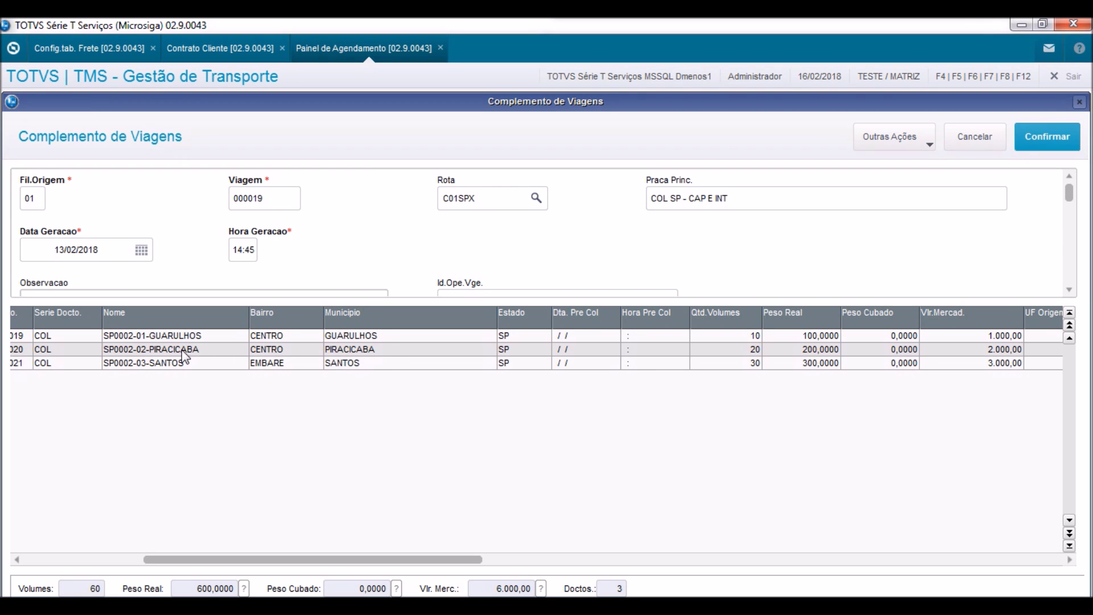
left_click(984, 150)
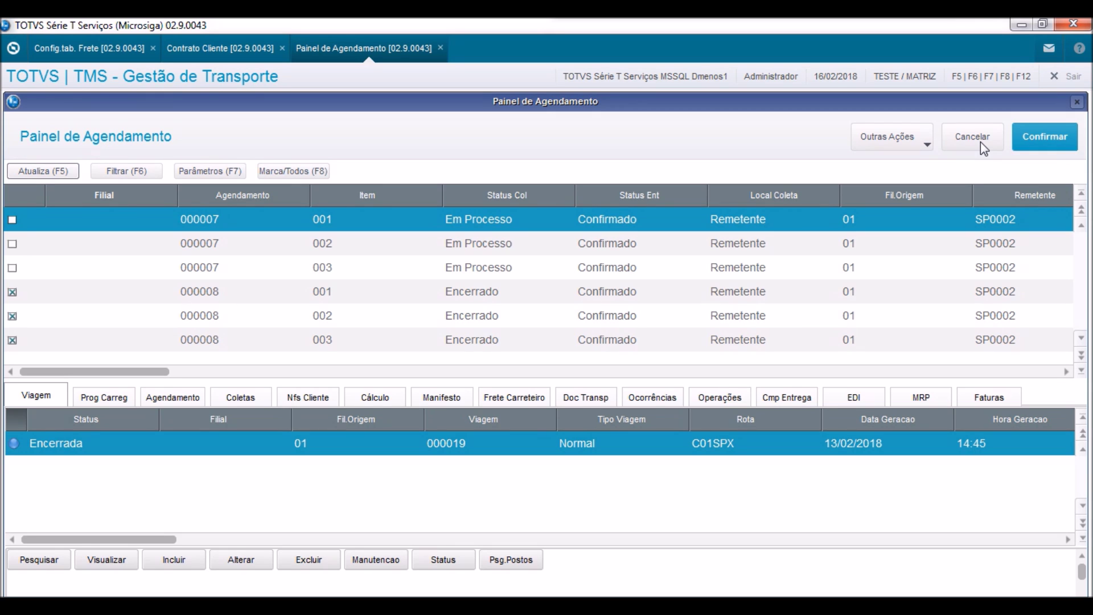
Step: List the schedule's client invoices and examine the weight and service of the first one, for pickup request 000000019
left_click(288, 398)
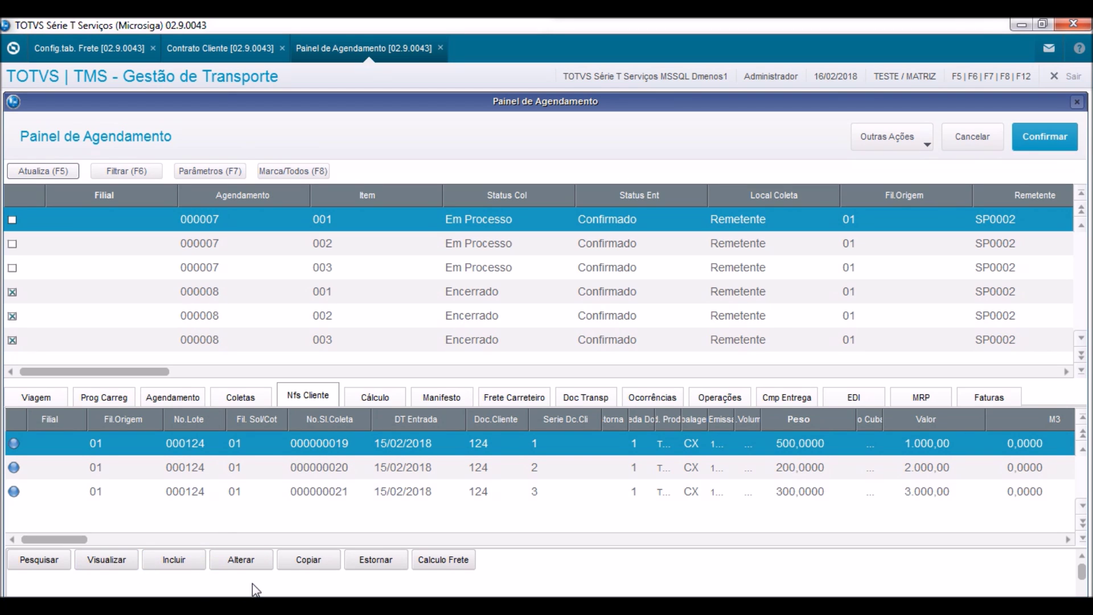
left_click(258, 563)
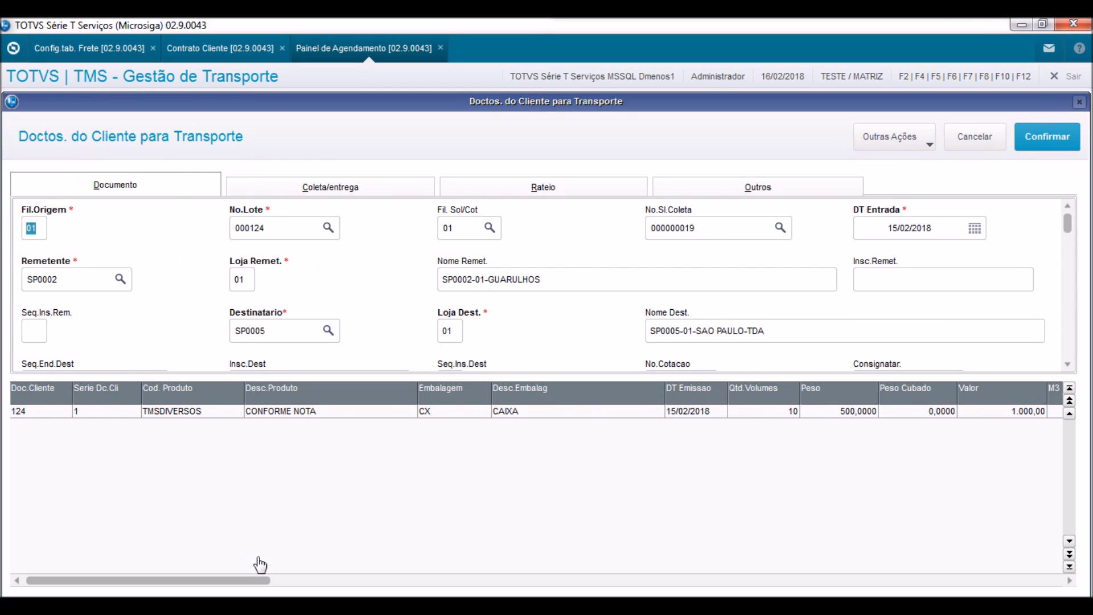
left_click_drag(1068, 226, 1076, 304)
scroll(319, 239, "down", 1)
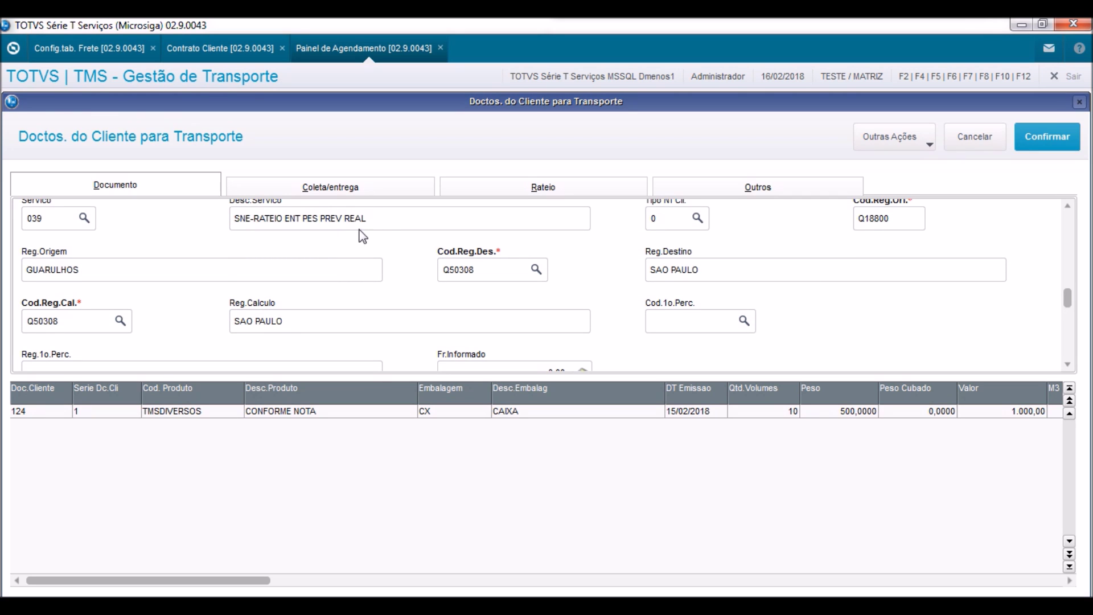
left_click(974, 137)
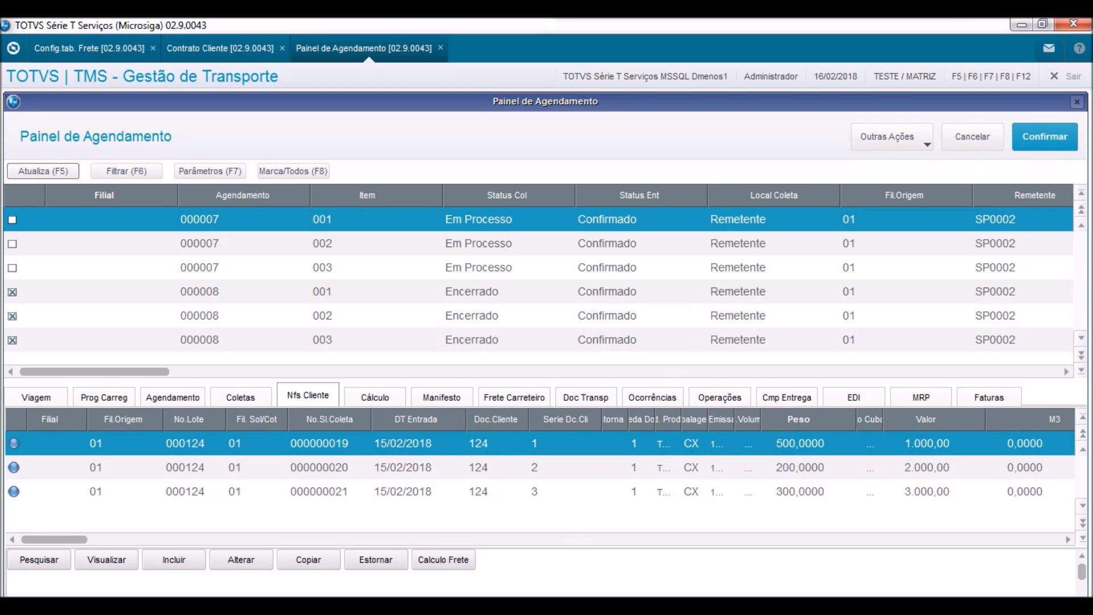
Step: Switch to the Excel workbook and compare the forecast weights and total with the real weights on the PESO sheet
left_click(475, 607)
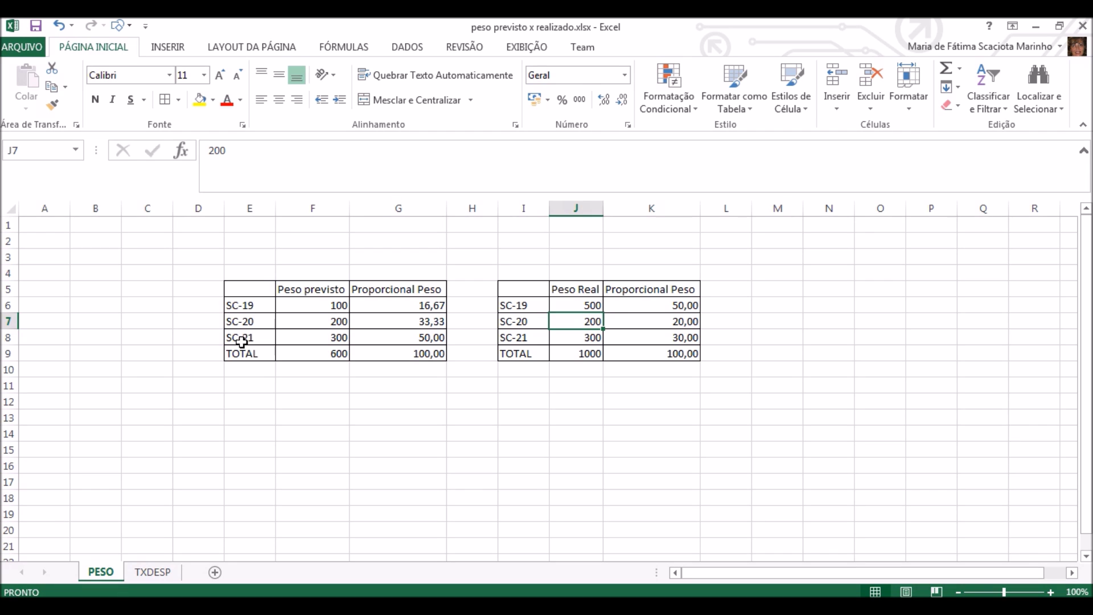
left_click(312, 306)
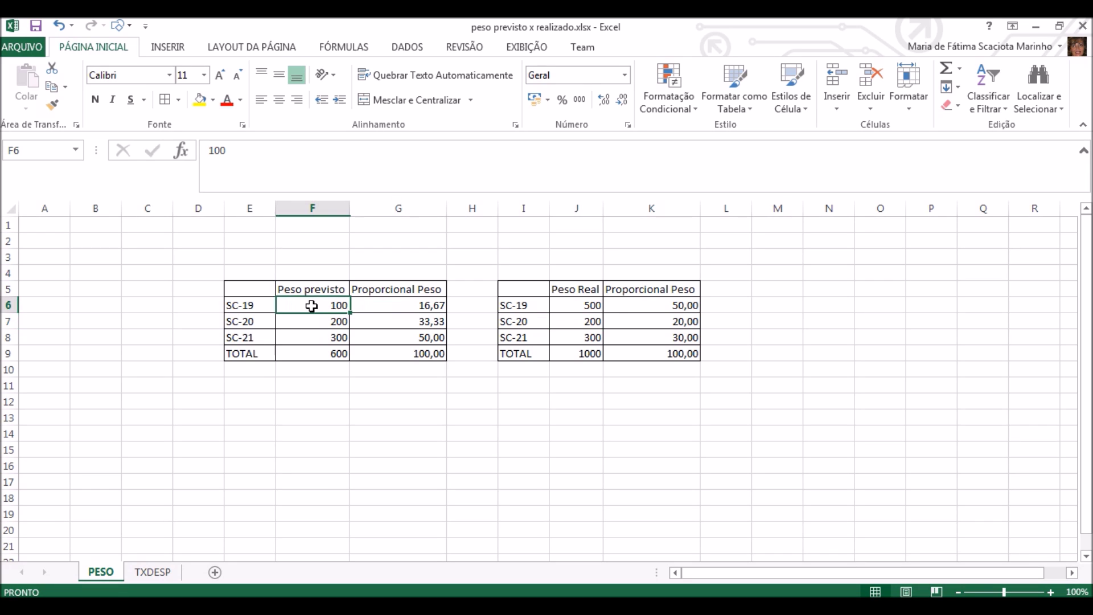
left_click(301, 321)
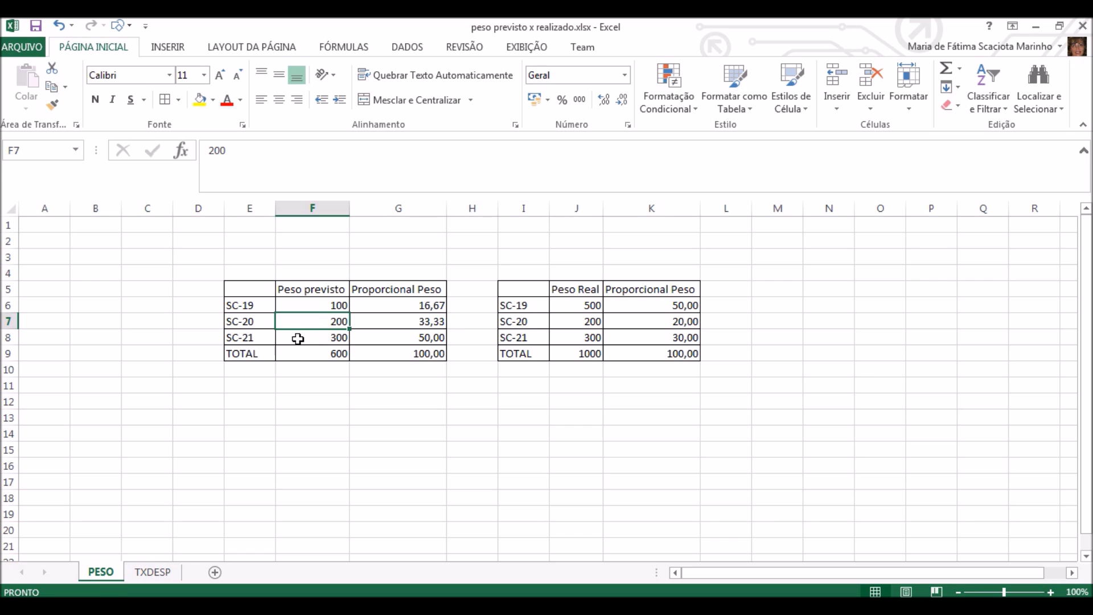
left_click(298, 339)
left_click(298, 353)
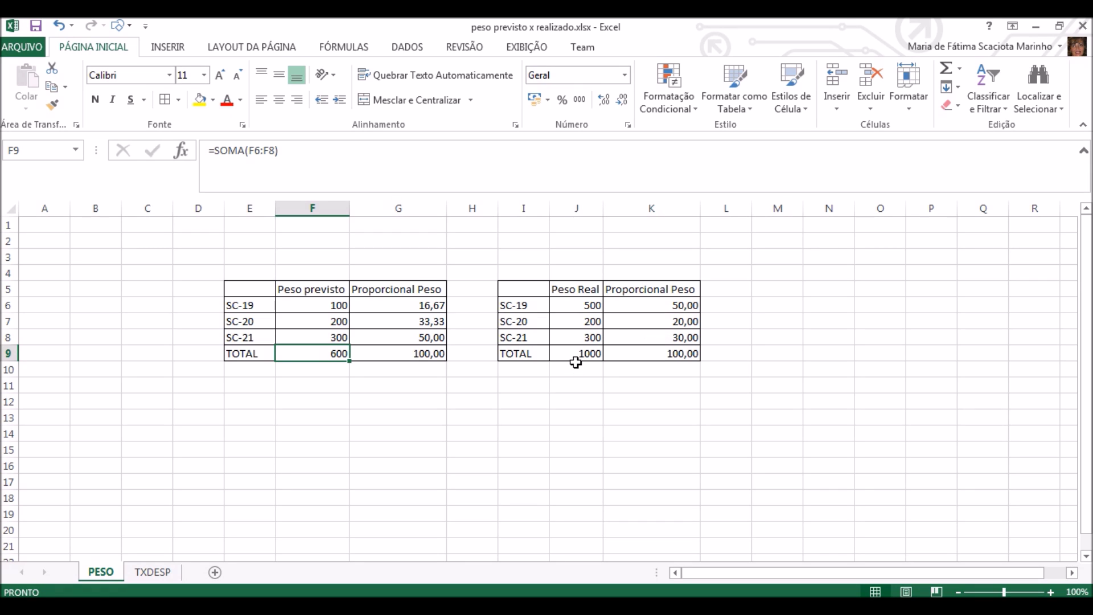
left_click(576, 301)
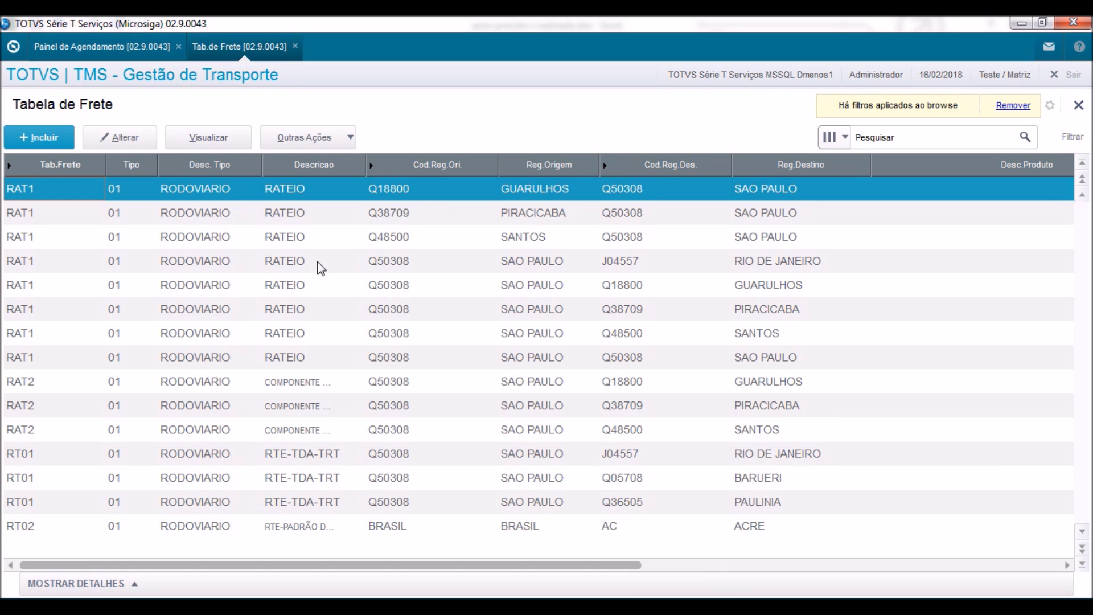
Step: Check the service, origin region and destination region in the open client document, and return to the freight table list
left_click(128, 46)
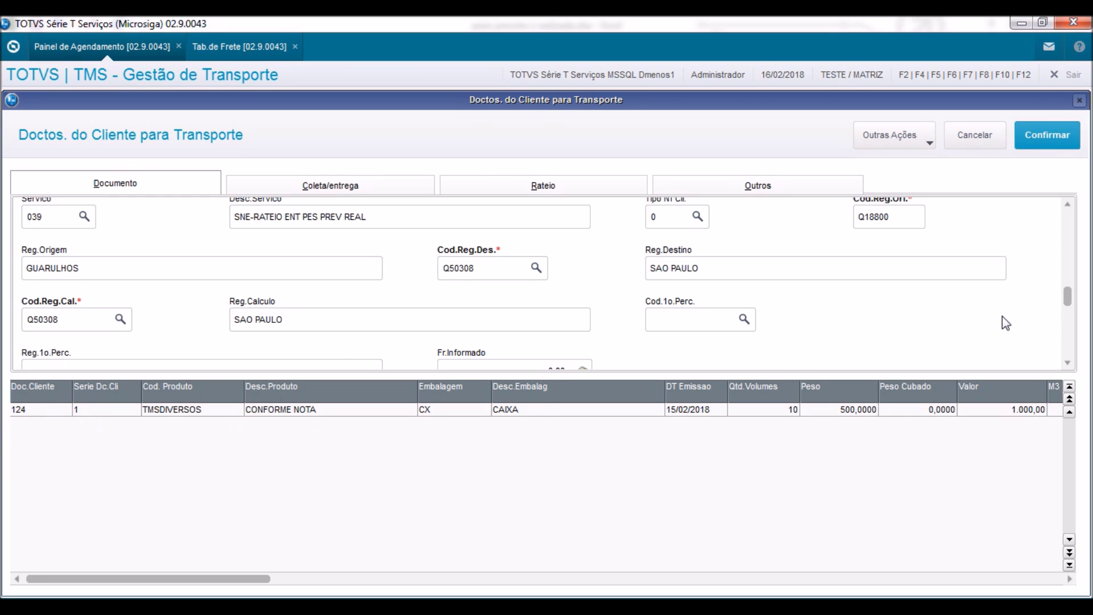
mouse_move(1066, 295)
left_mouse_down()
mouse_move(1077, 219)
mouse_move(1086, 306)
mouse_move(1066, 288)
left_mouse_up()
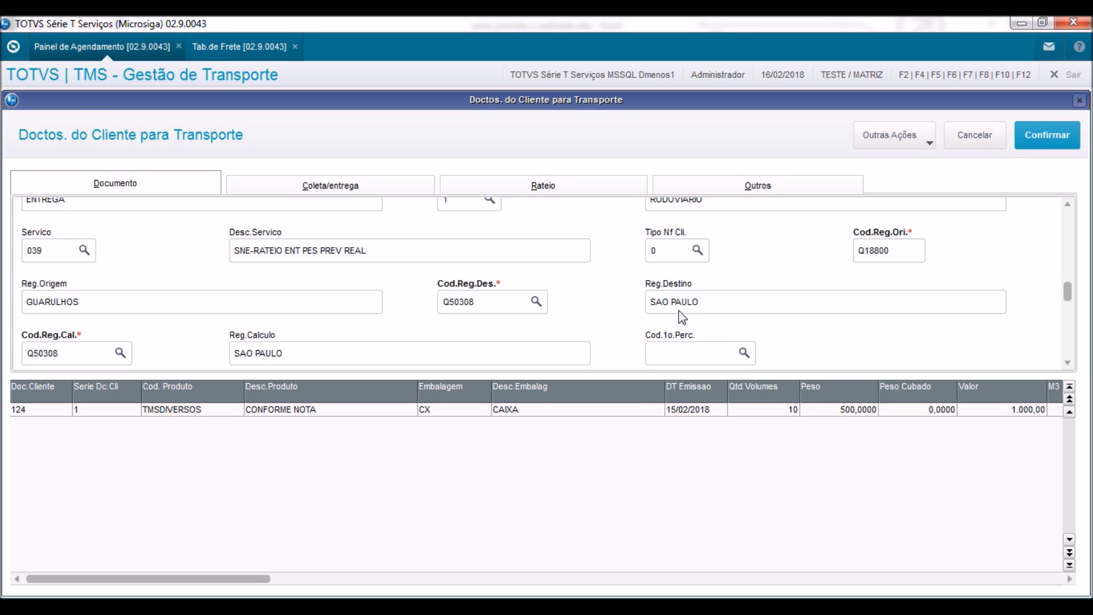
left_click(14, 50)
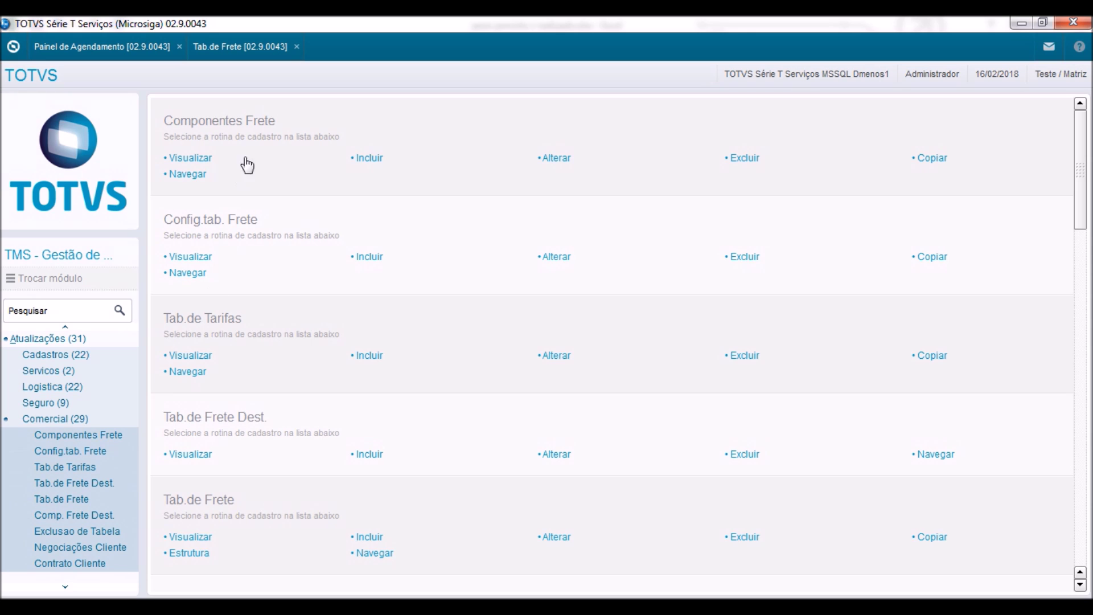
left_click(231, 50)
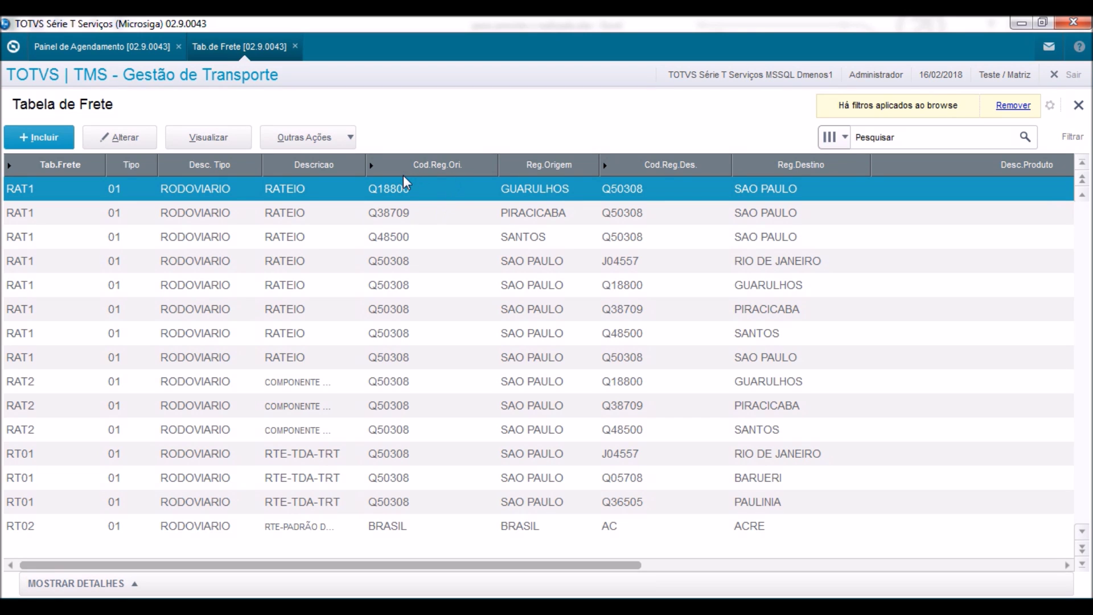
Step: View freight table RAT1 for Guarulhos to Sao Paulo and check the value of its RTE-TX DESPACHO component
left_click(638, 192)
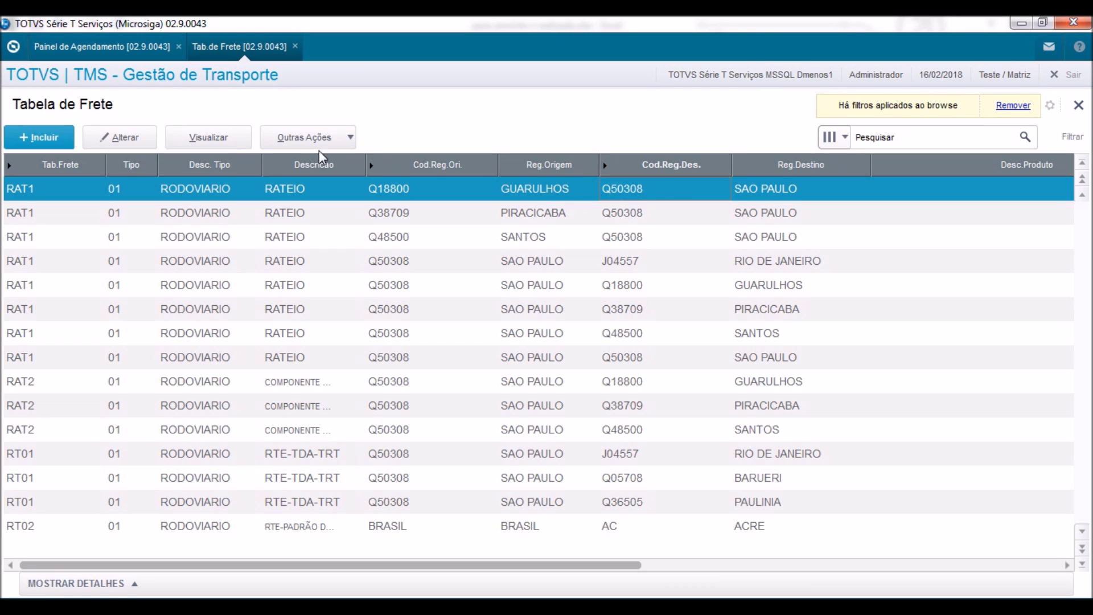
left_click(206, 138)
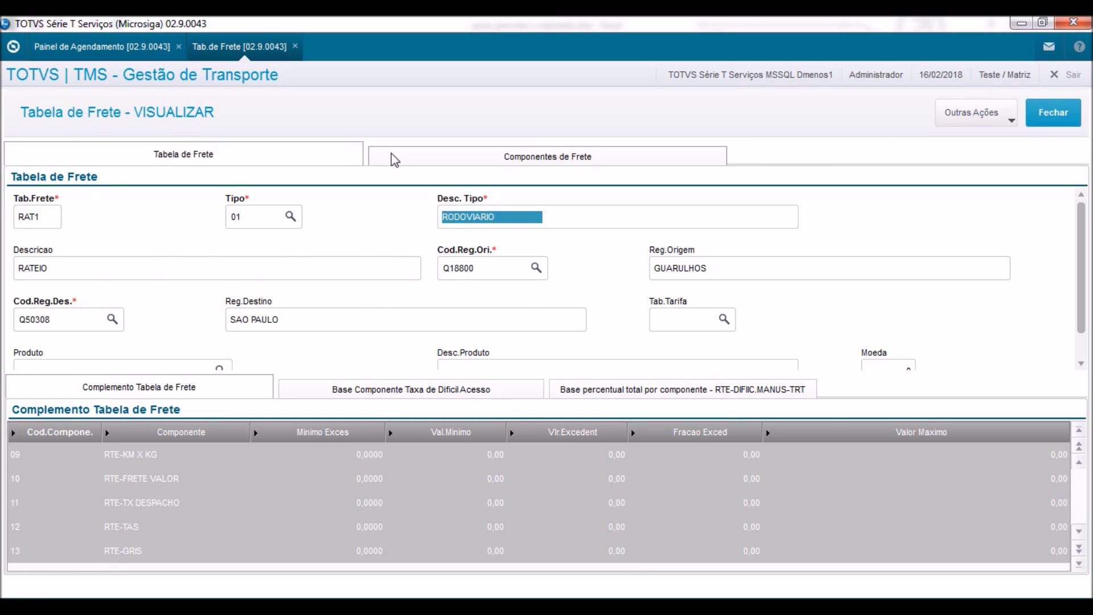
left_click(392, 155)
left_click(239, 189)
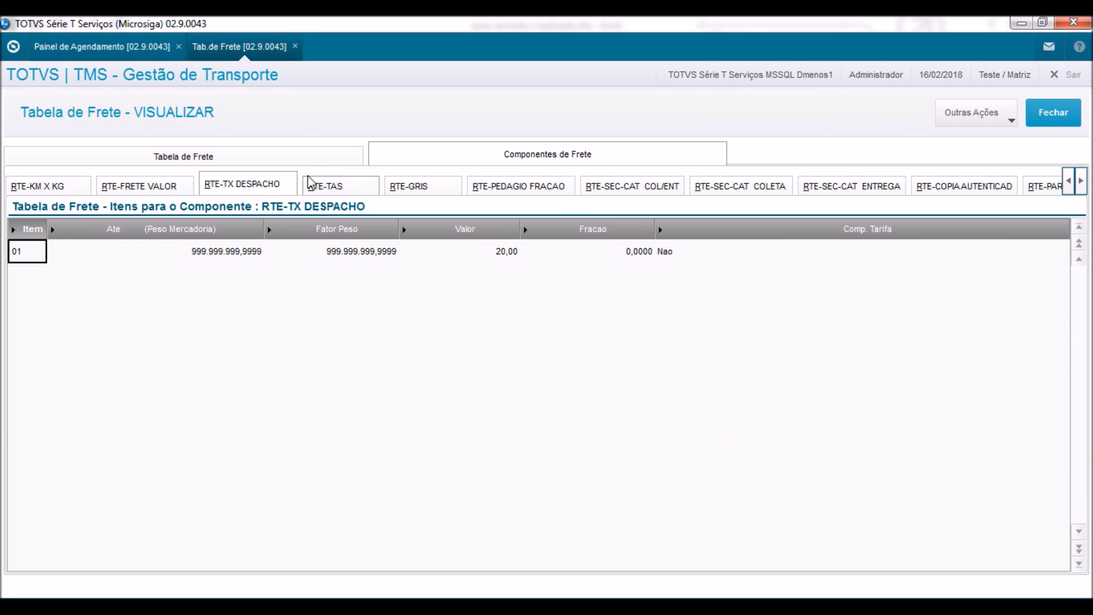
left_click(468, 253)
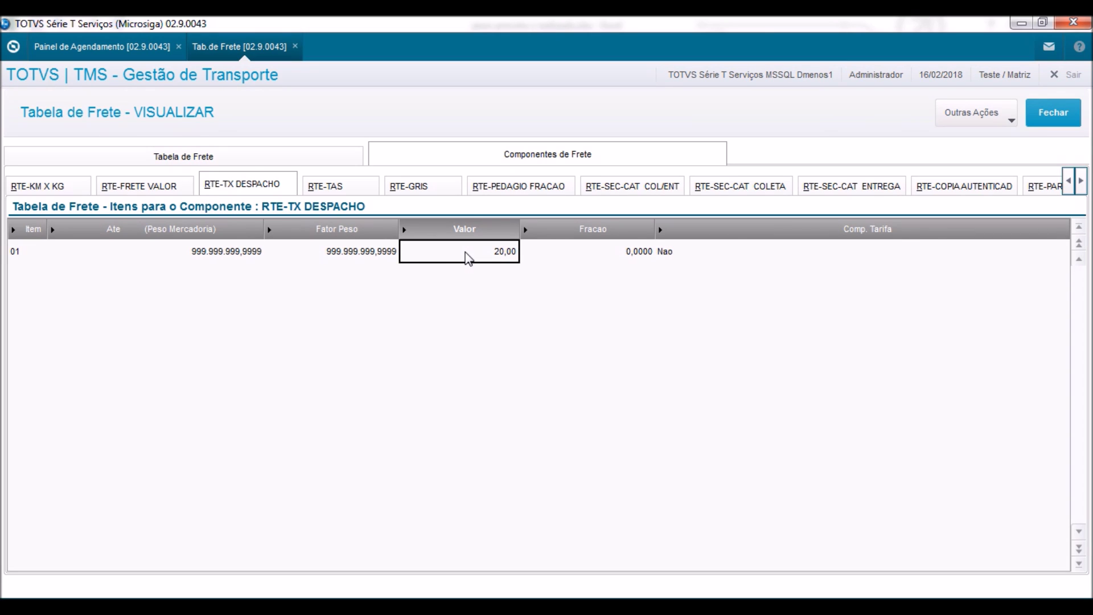
Step: Switch to Excel and examine how the TXDESP sheet apportions the dispatch fee by real weight among the three invoices
left_click(476, 606)
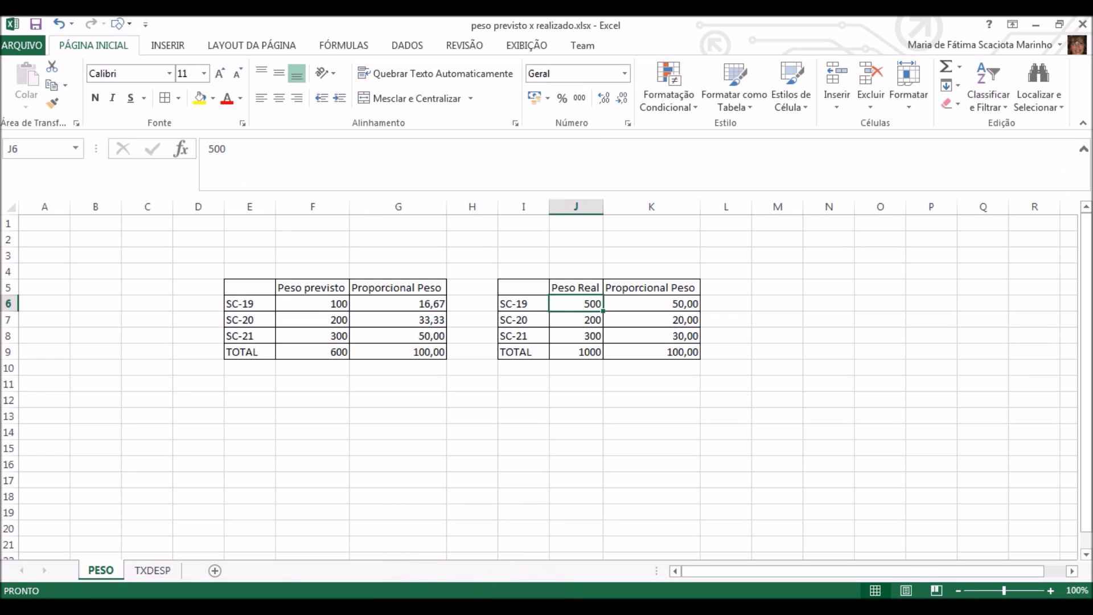
left_click(166, 570)
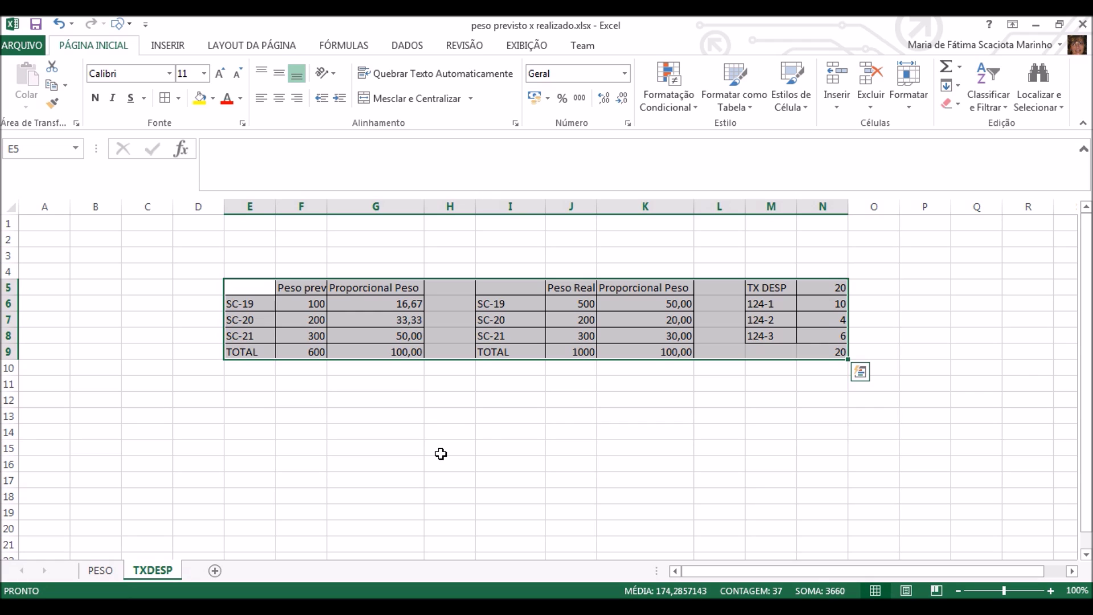
left_click(581, 388)
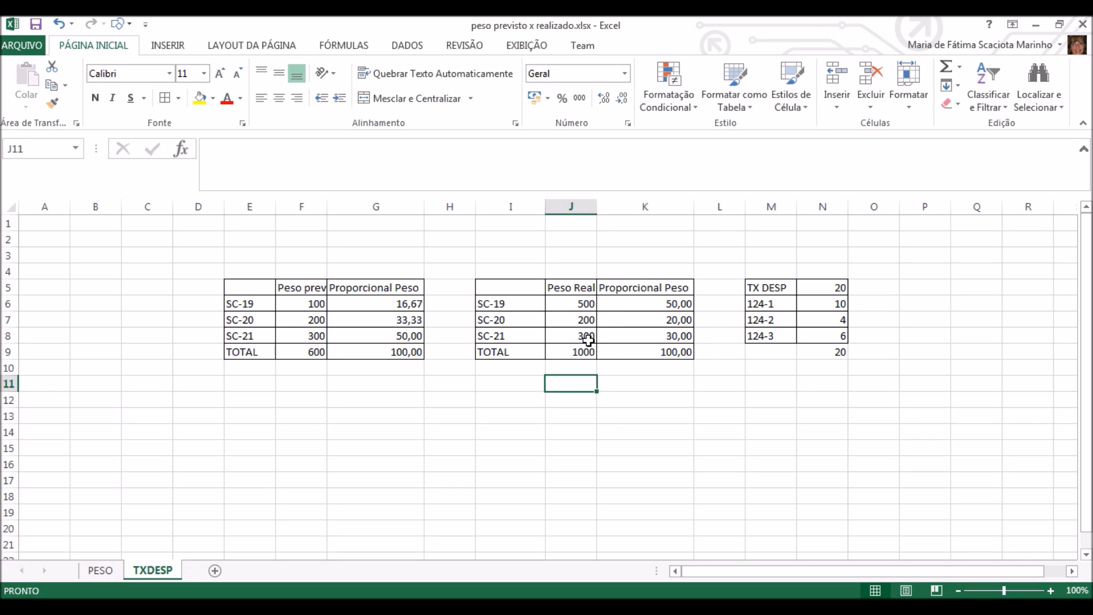
left_click(823, 289)
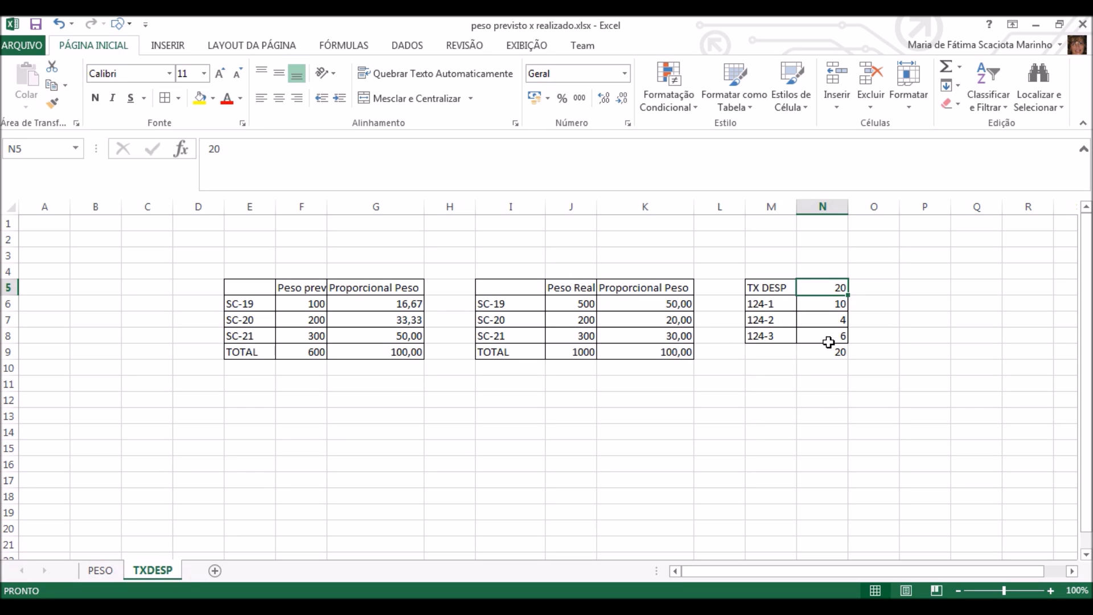
Step: Switch back to TMS and close the open client document, returning to the scheduling panel's client invoices
left_click(733, 596)
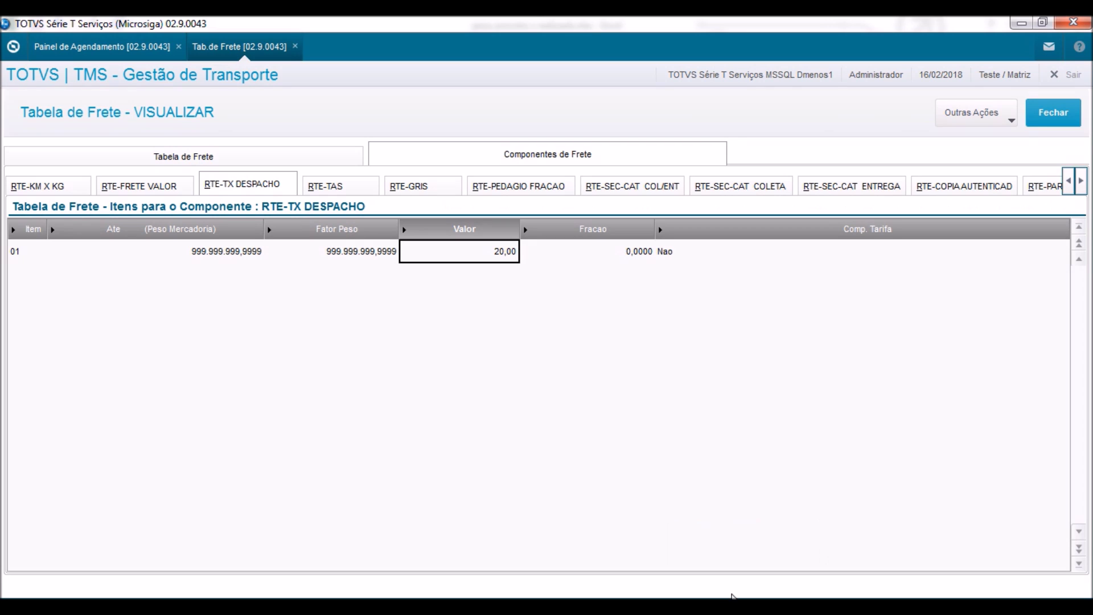
left_click(114, 50)
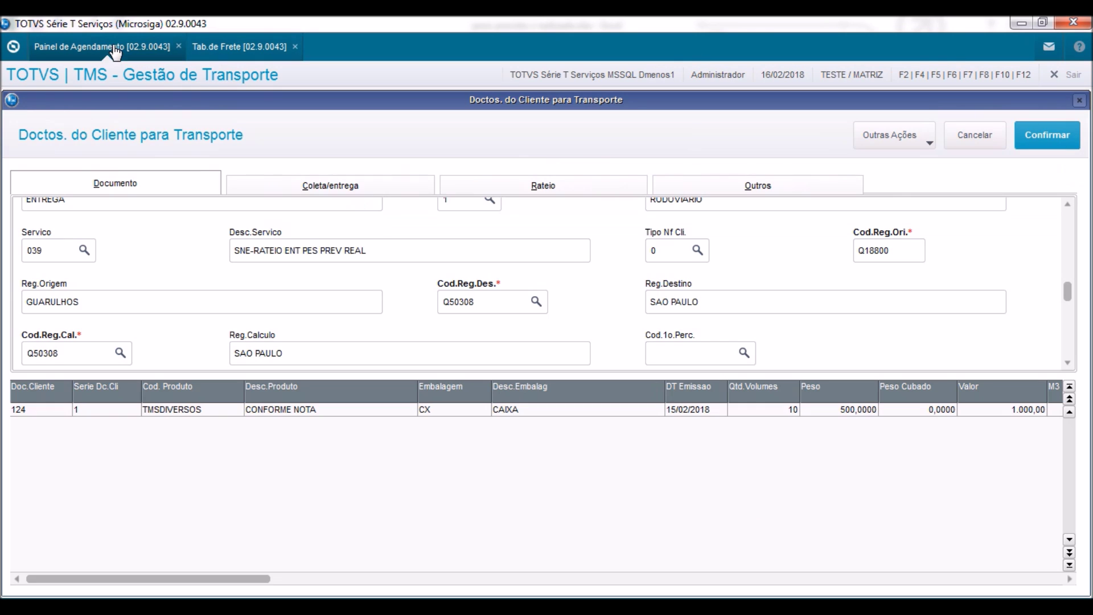
left_click(971, 137)
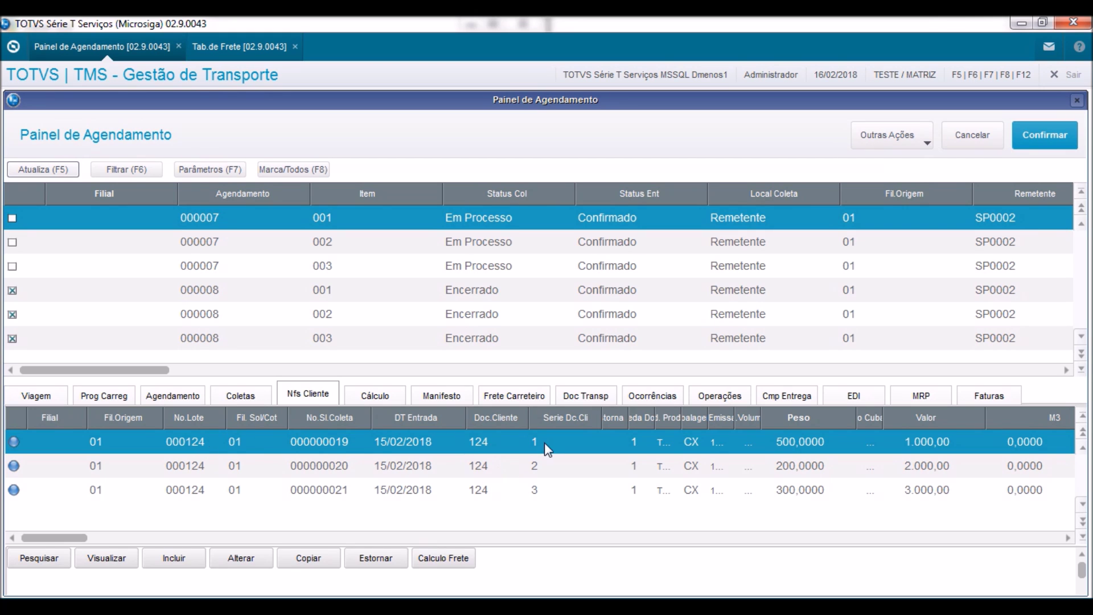
Step: Open the transport document of the series 1 client invoice and check the RTE-TX DESPACHO amount and apportionment percentage in the freight composition
left_click(117, 561)
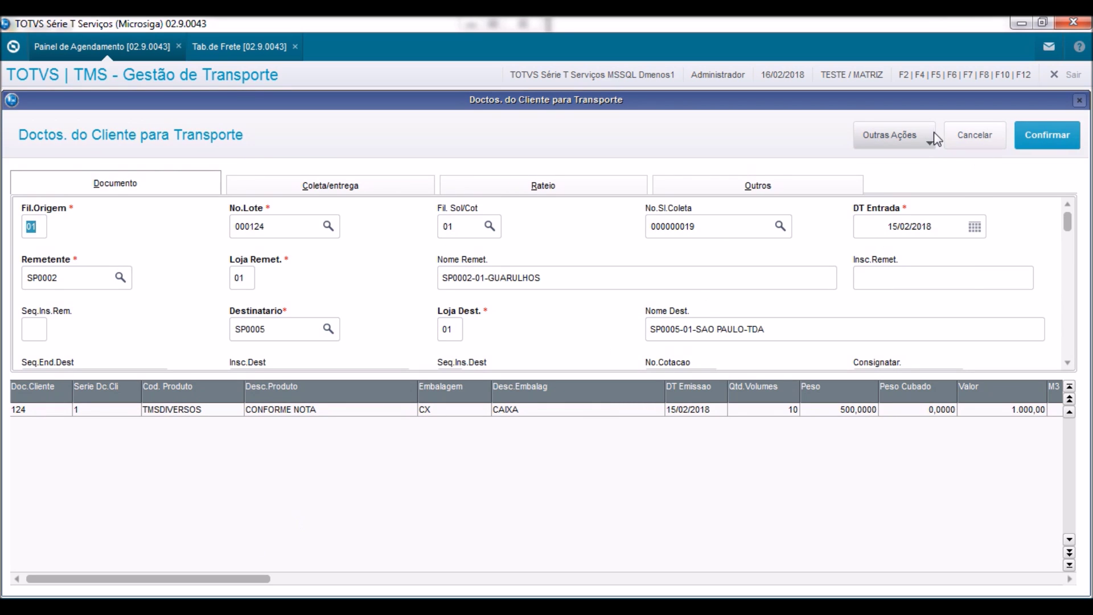
left_click(914, 135)
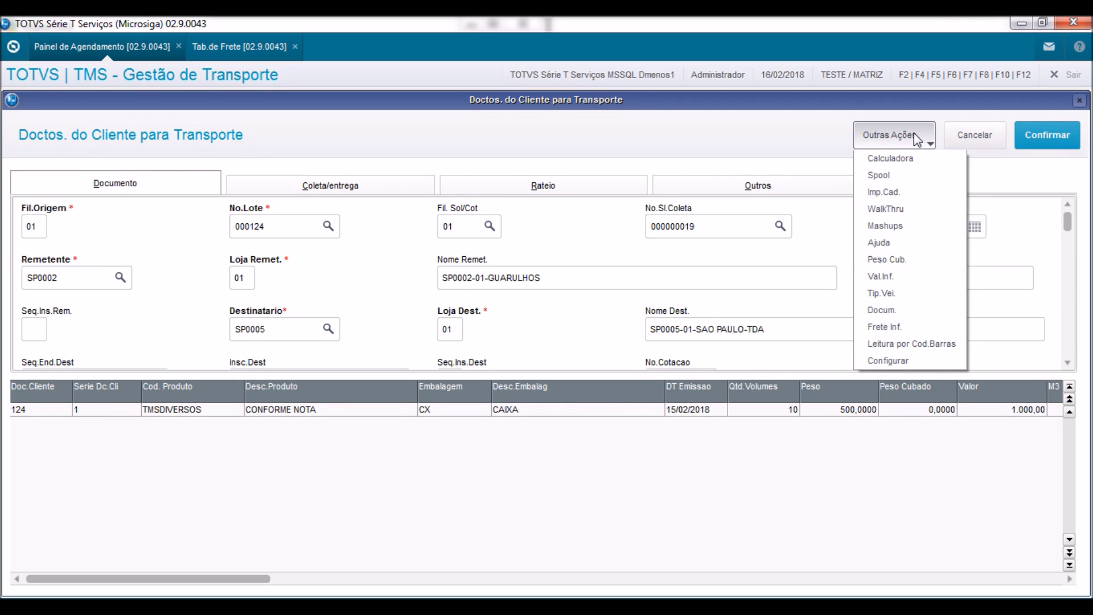
left_click(892, 311)
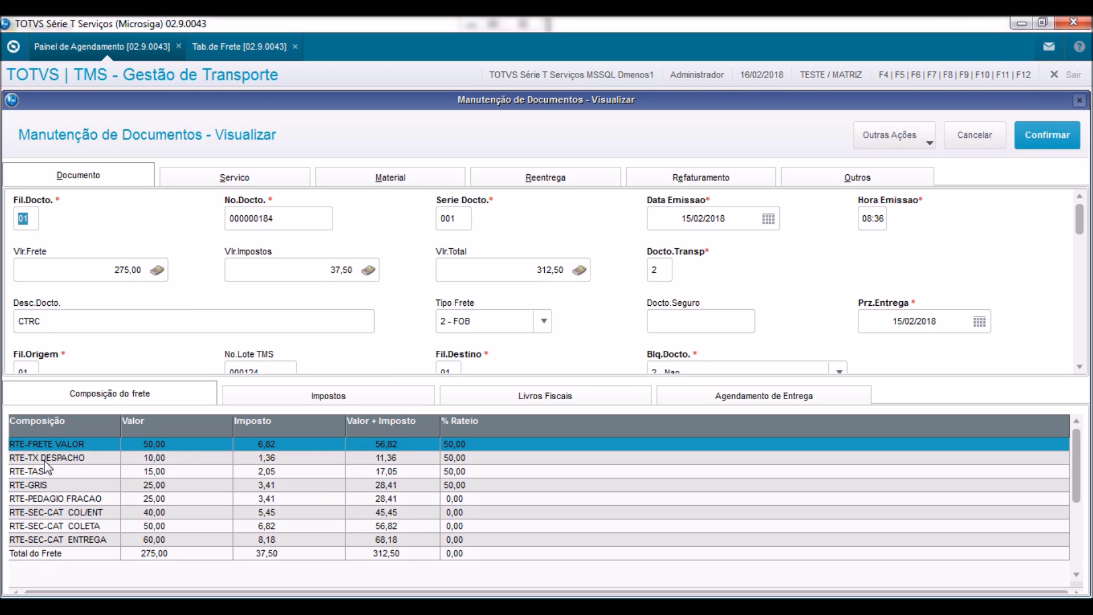
left_click(169, 458)
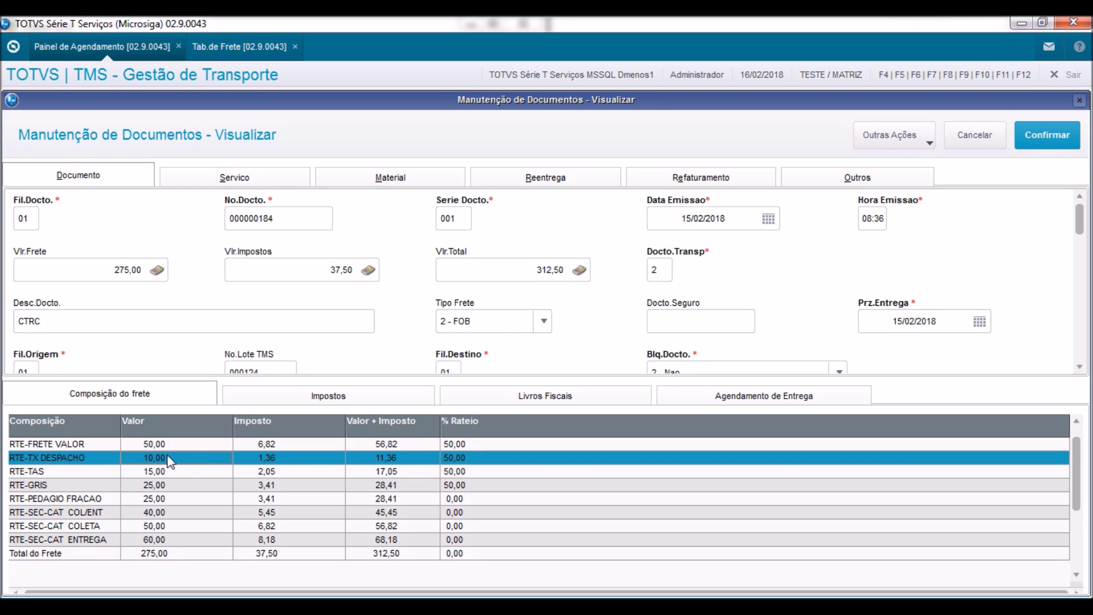
left_click(973, 141)
left_click(972, 141)
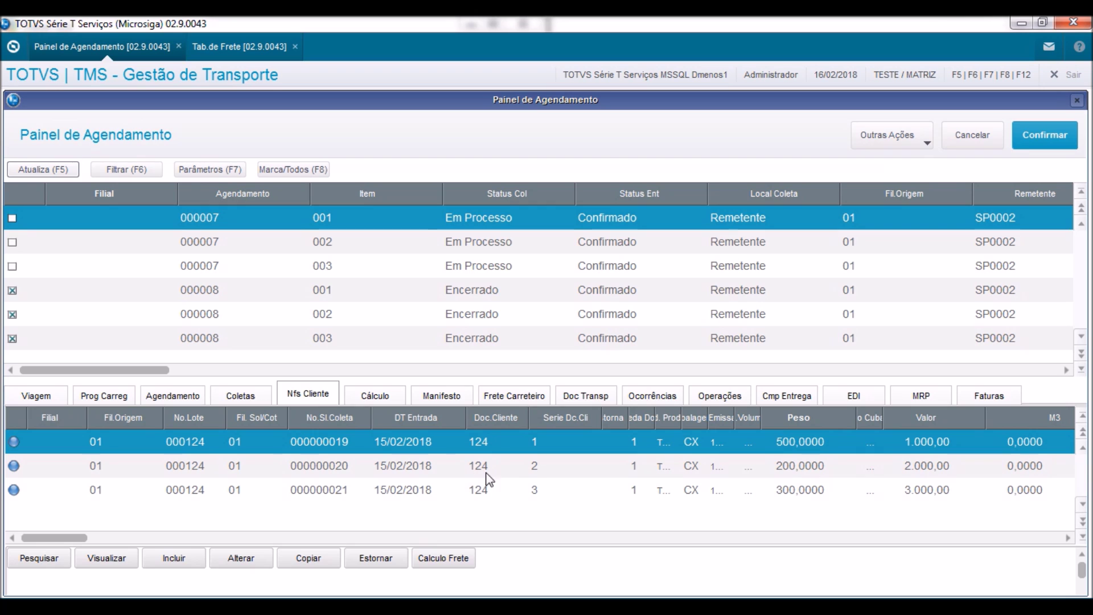
Step: Check the RTE-TX DESPACHO amount and apportionment in the series 2 client invoice's transport document, and return to the scheduling panel
left_click(295, 470)
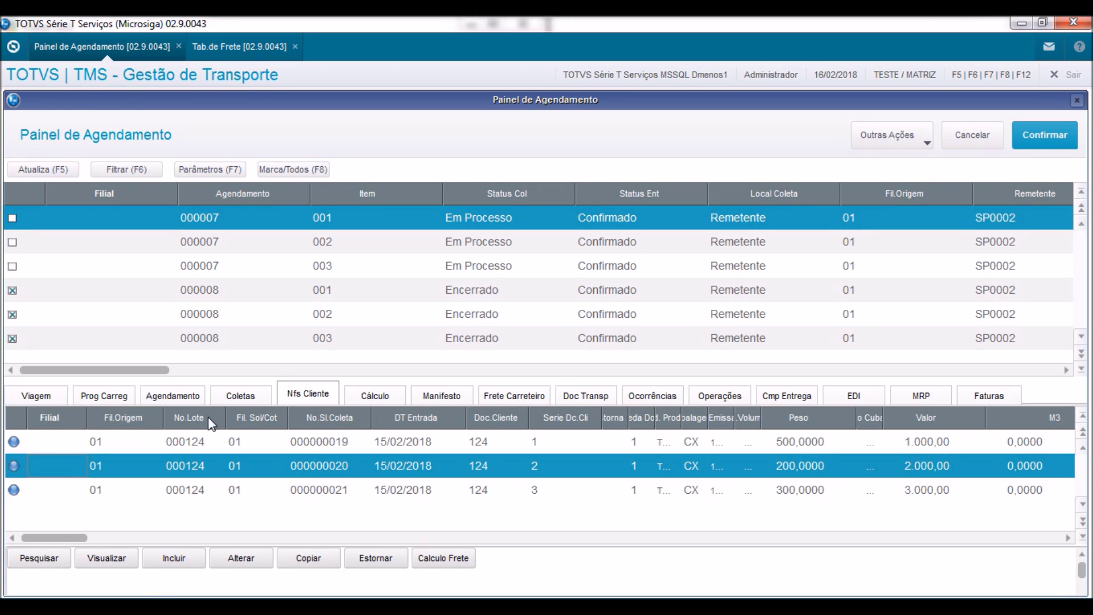
left_click(108, 559)
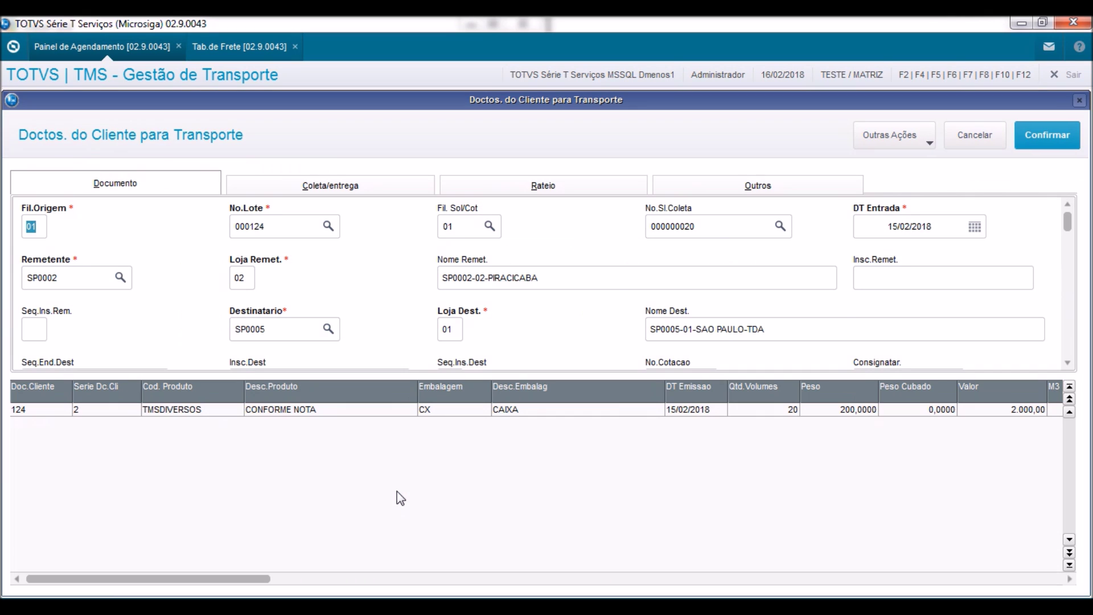
left_click(903, 139)
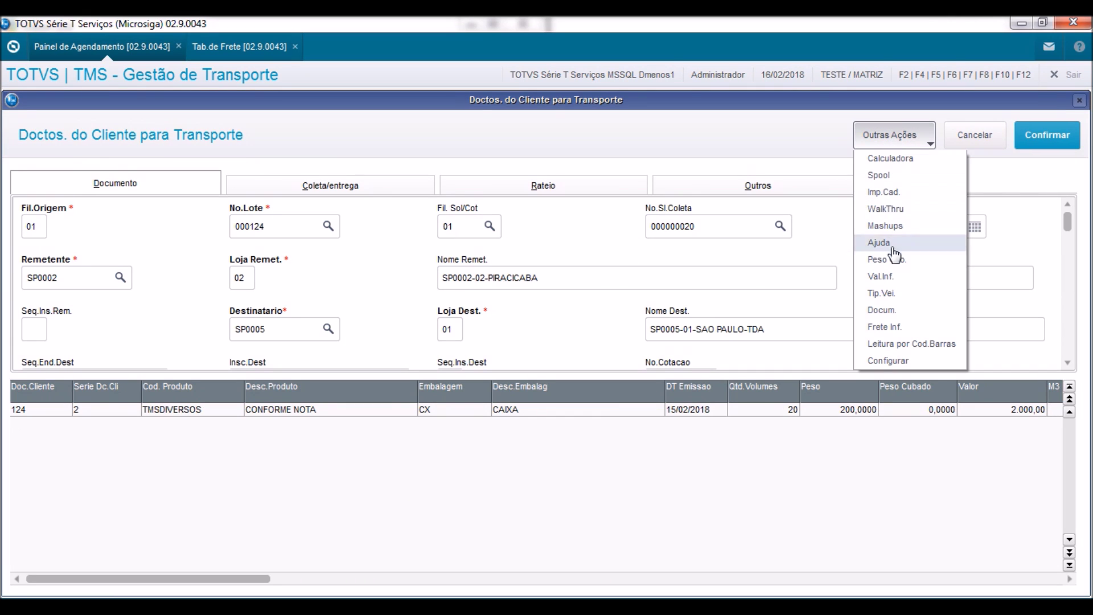
left_click(891, 311)
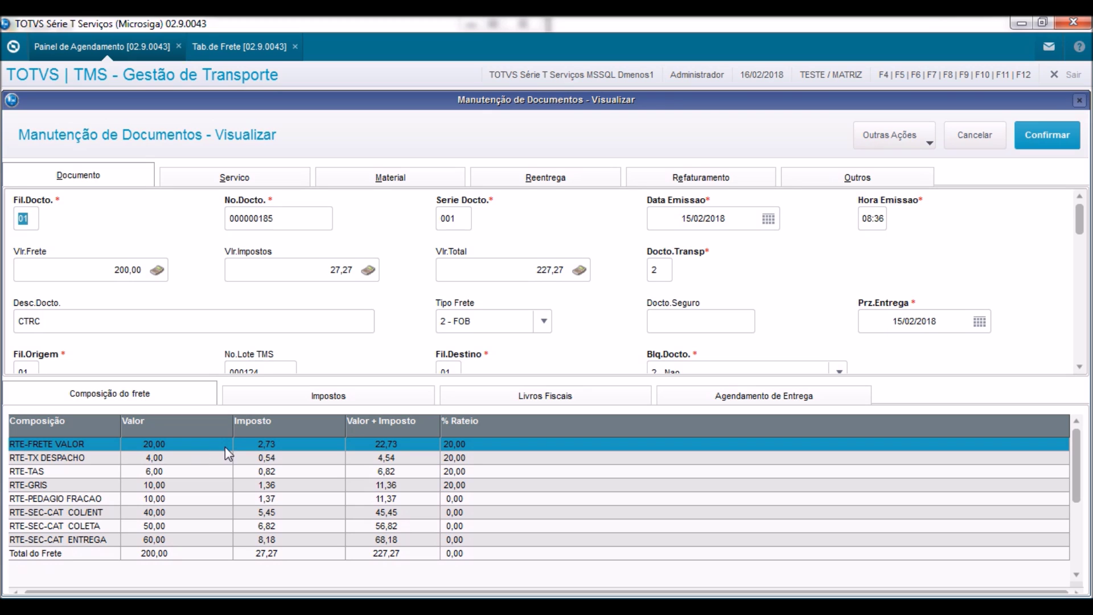
left_click(984, 147)
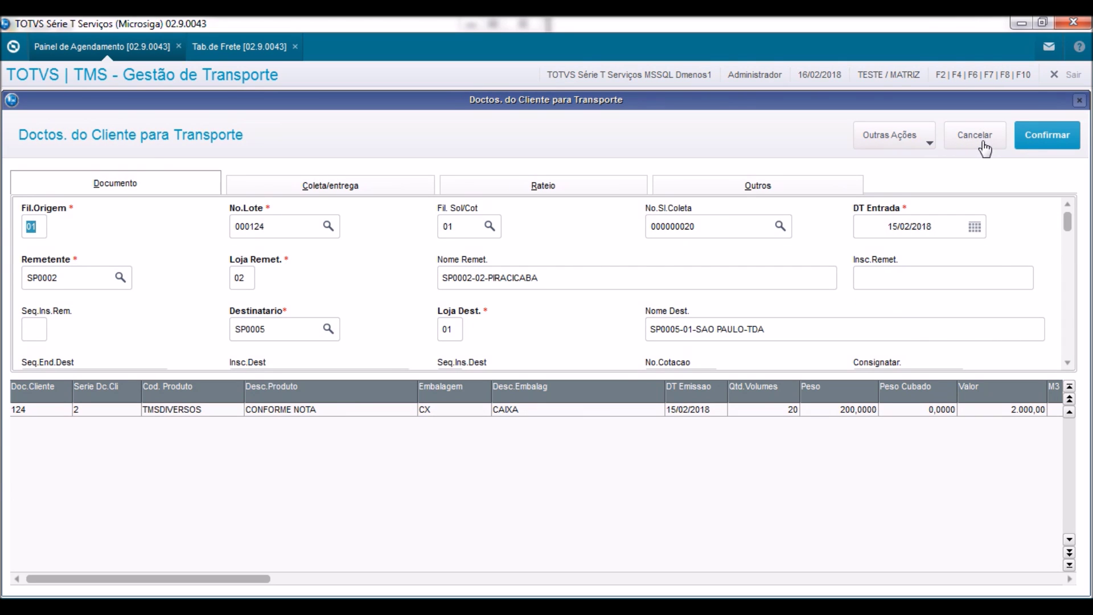
left_click(984, 146)
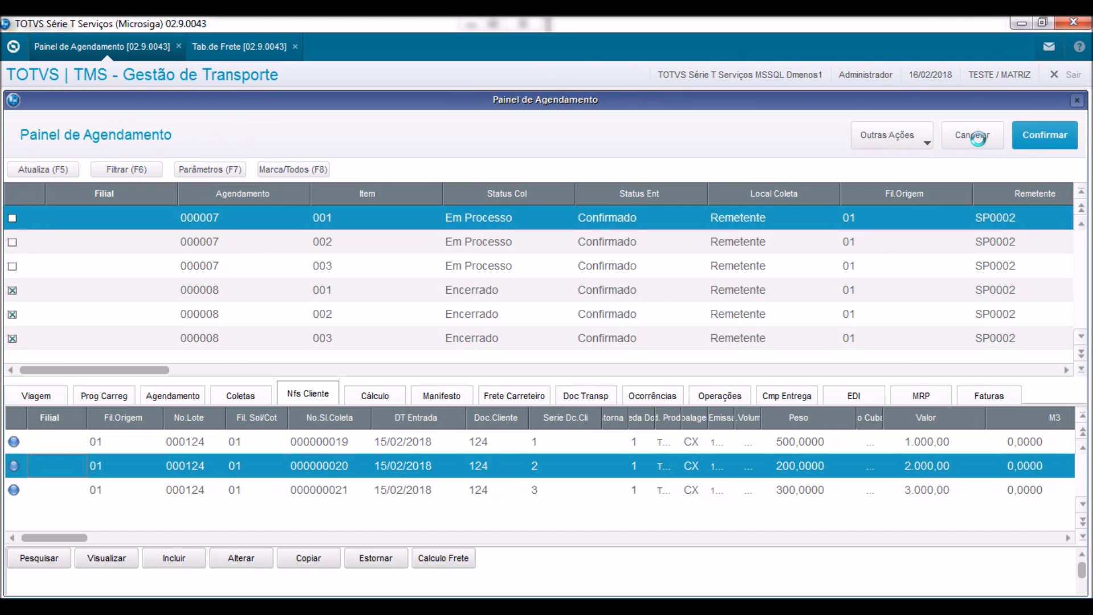
Step: Check the RTE-TX DESPACHO amount and apportionment in the series 3 client invoice's transport document, and return to the scheduling panel
left_click(250, 491)
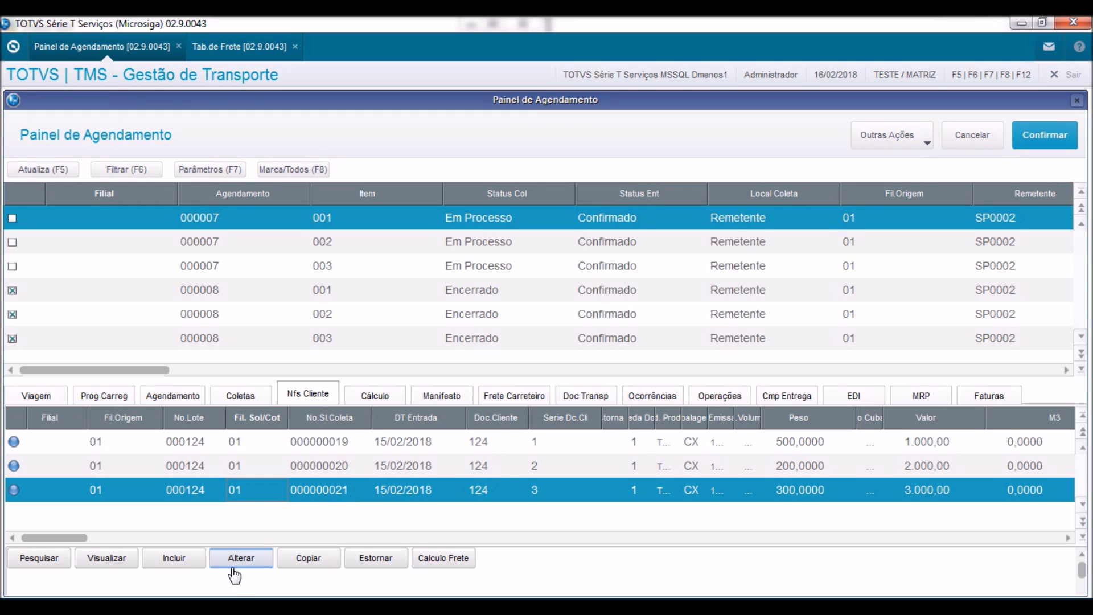
left_click(108, 560)
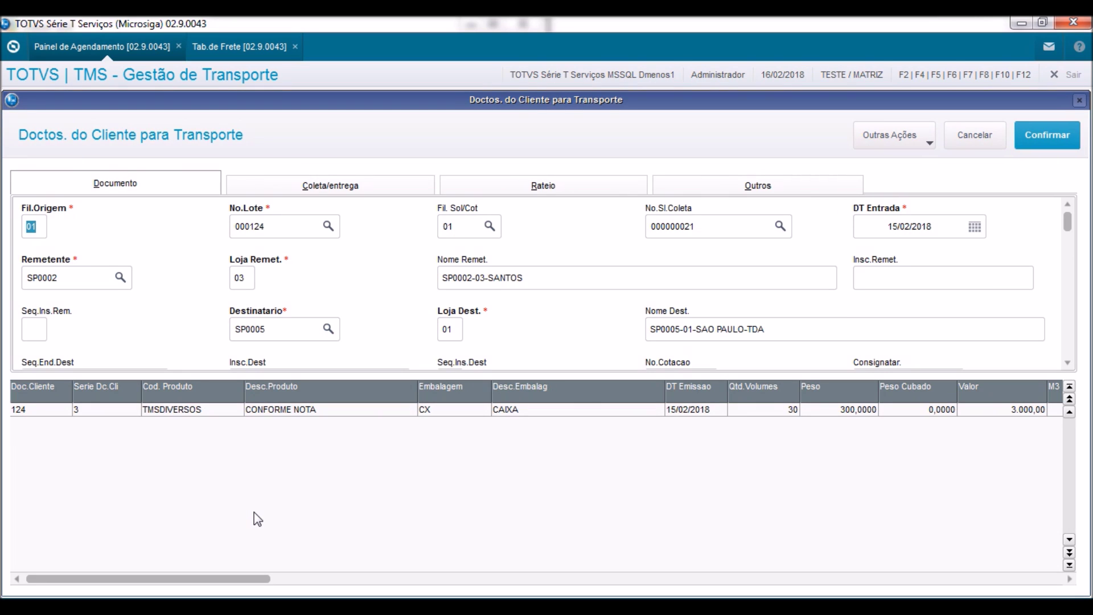
left_click(906, 138)
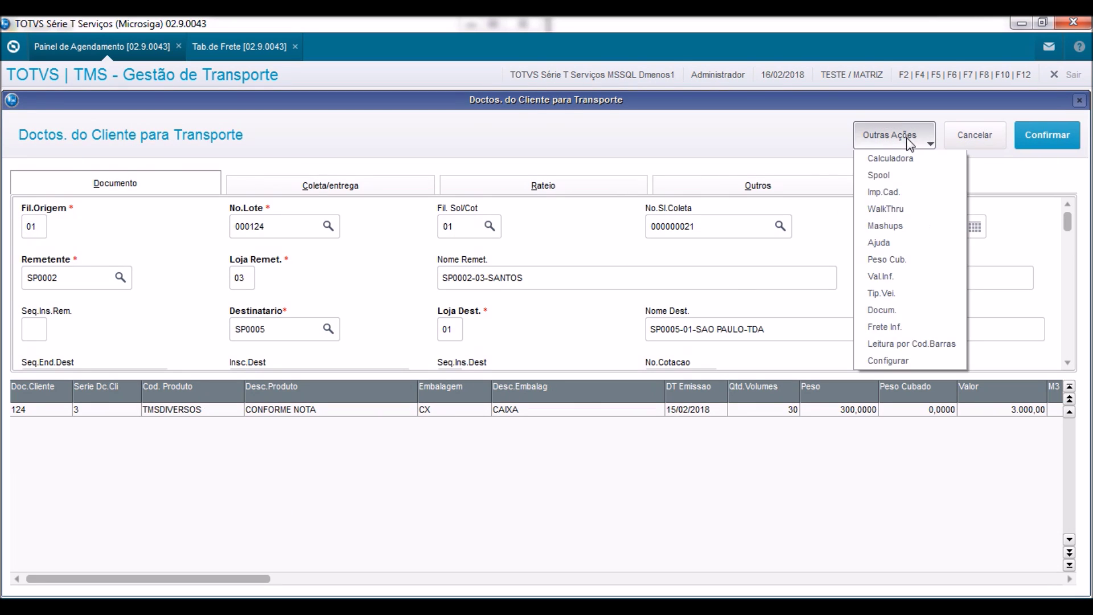
left_click(881, 310)
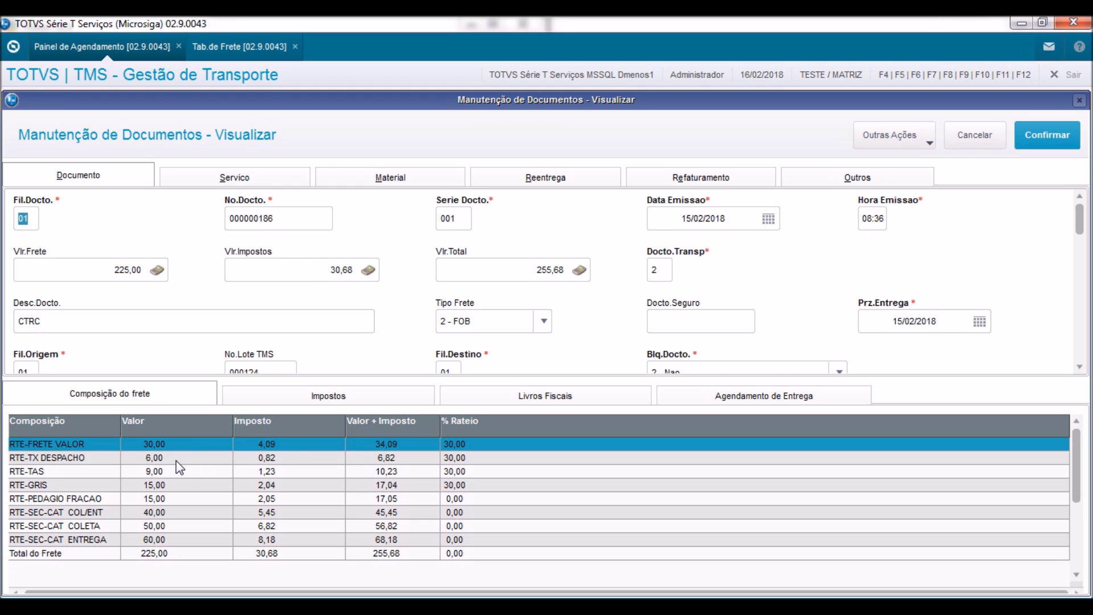
left_click(176, 460)
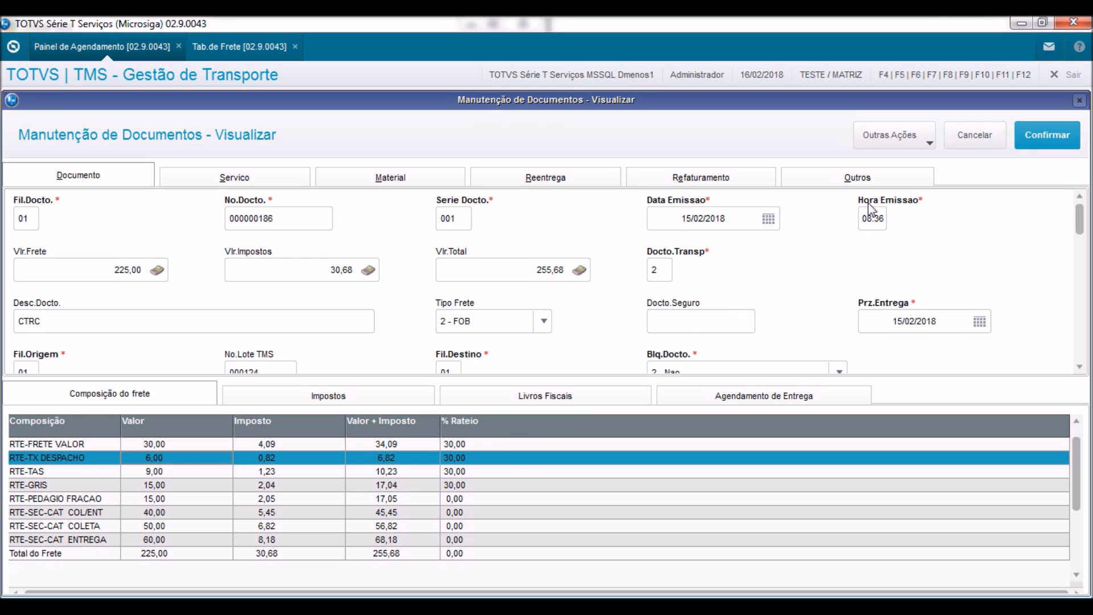
left_click(979, 135)
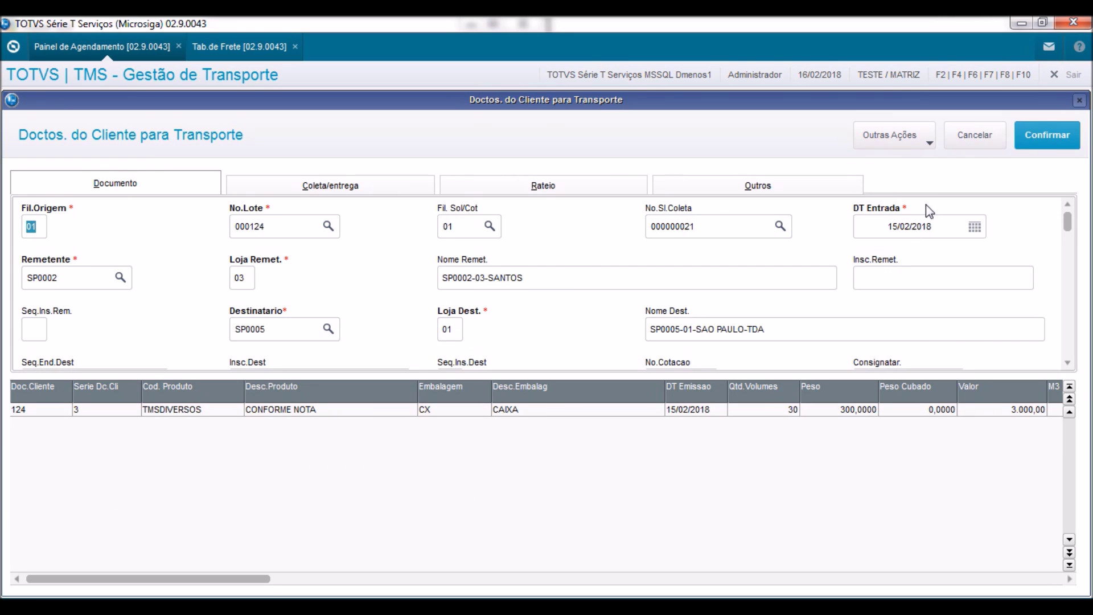
left_click(975, 137)
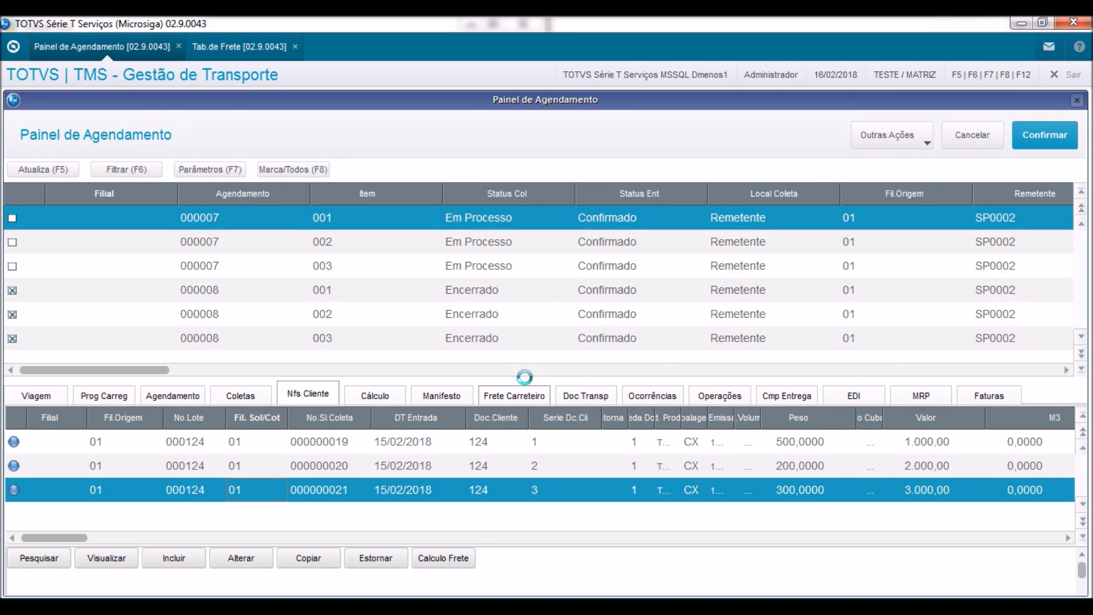
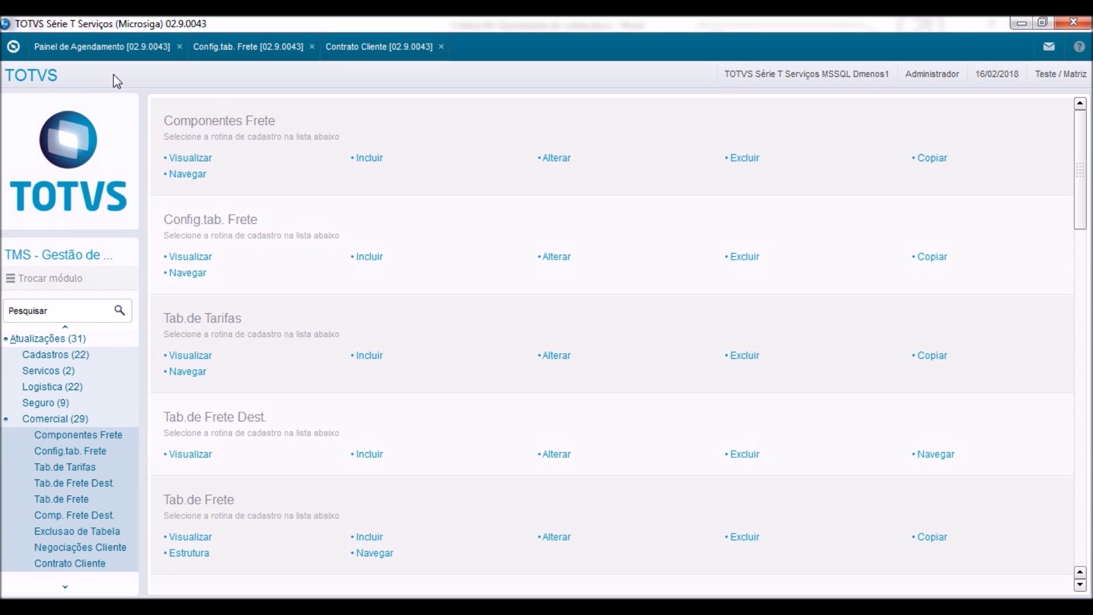
Step: View the configuration of freight table RAT1, check which components are marked for apportionment under Comp.Rateio?, and close it
left_click(257, 54)
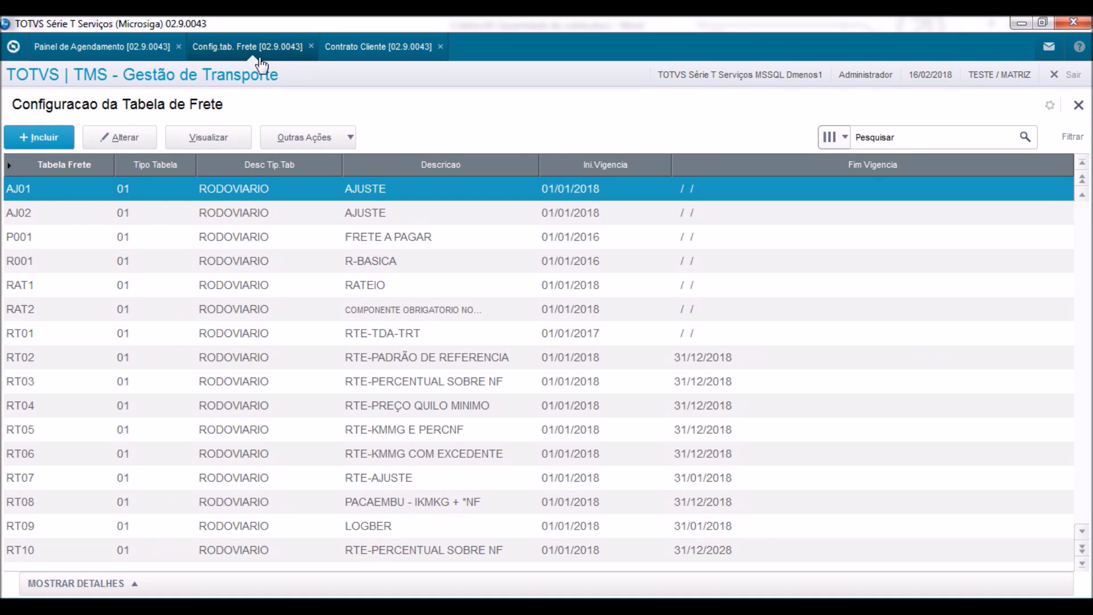
left_click(56, 284)
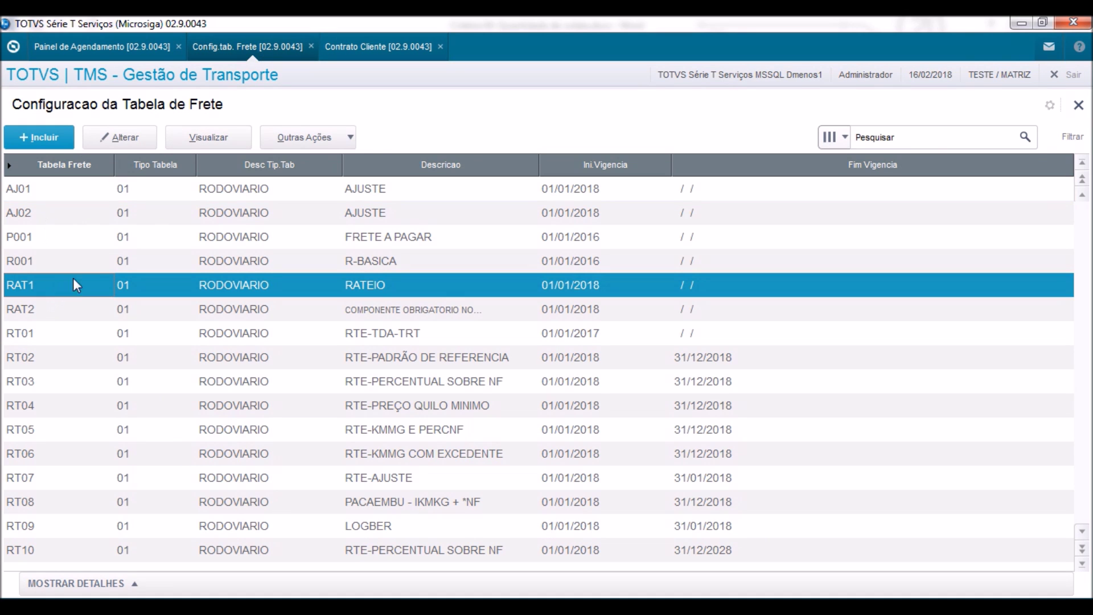
left_click(207, 137)
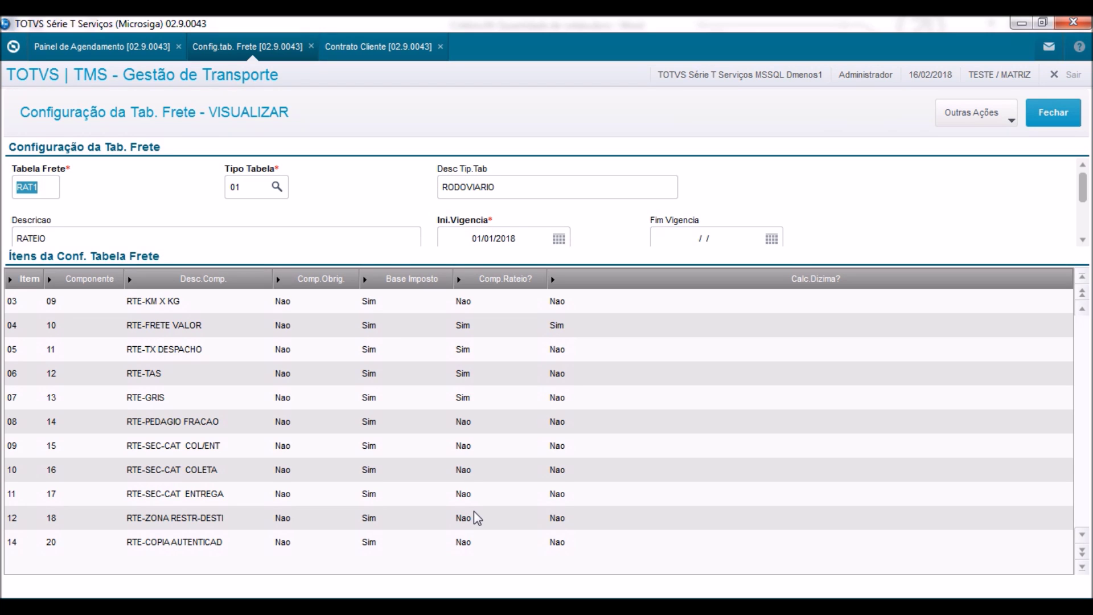
left_click(1053, 114)
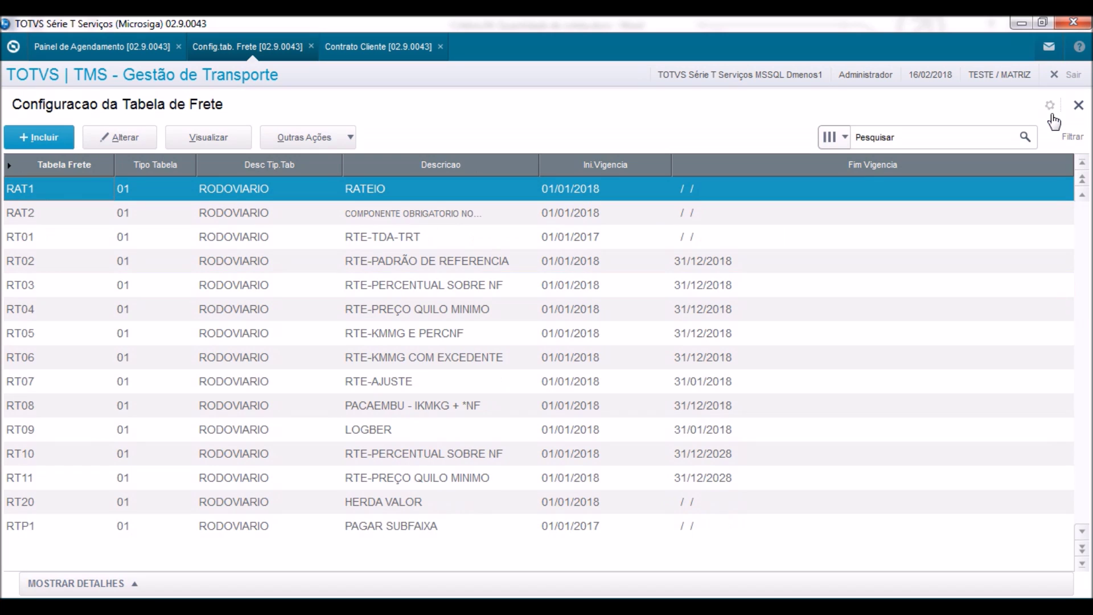
Step: Open the last listed client contract, for SAO PAULO-TDA, in edit mode and show its negotiation services
left_click(13, 46)
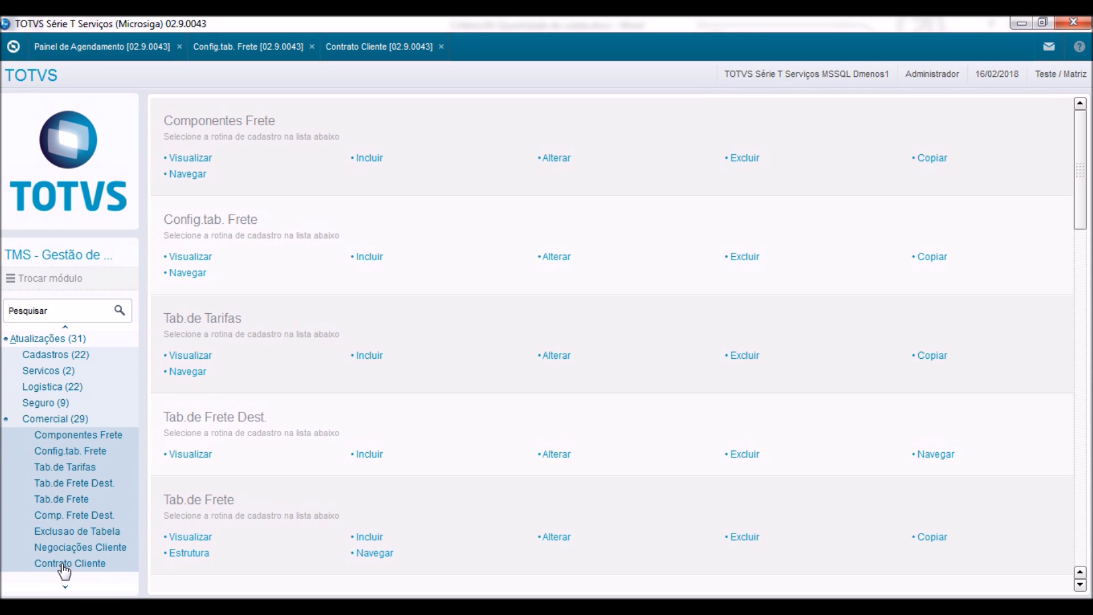
left_click(362, 45)
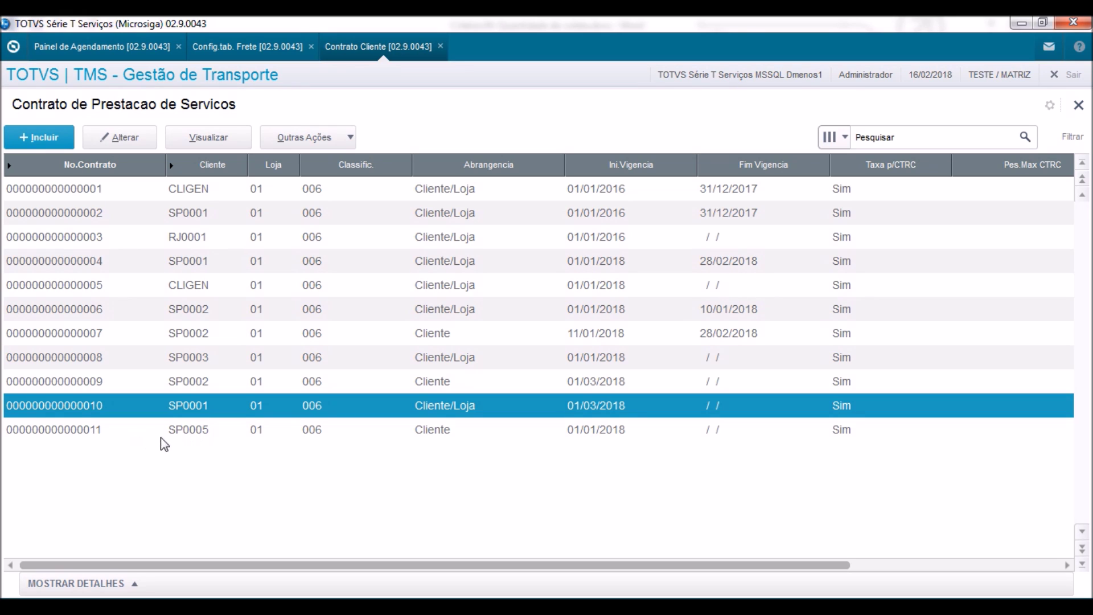
left_click(188, 430)
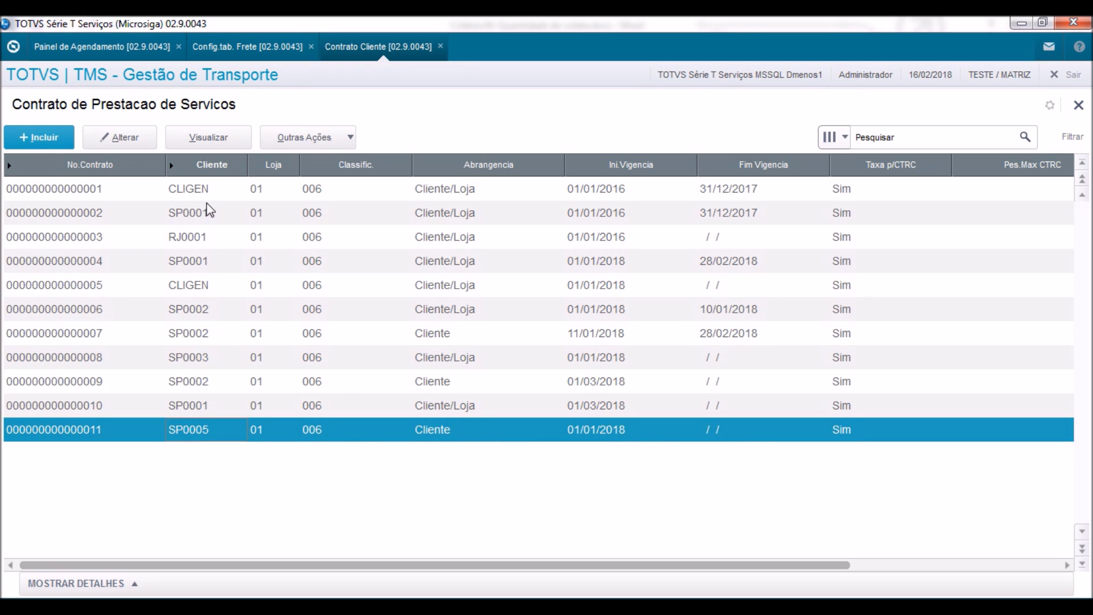
left_click(123, 142)
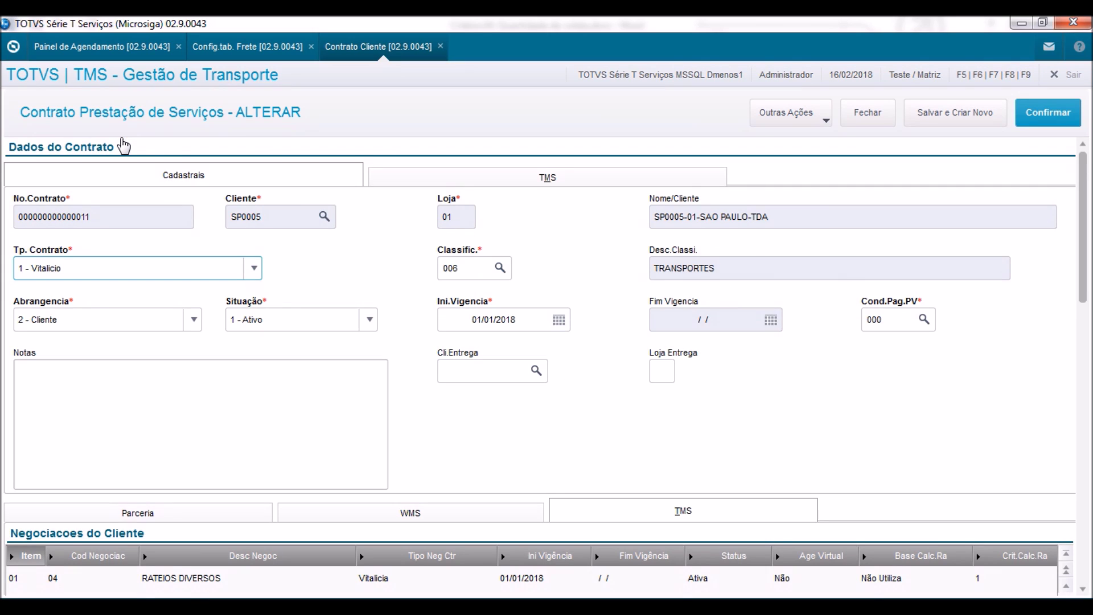
left_click_drag(1084, 191, 1079, 313)
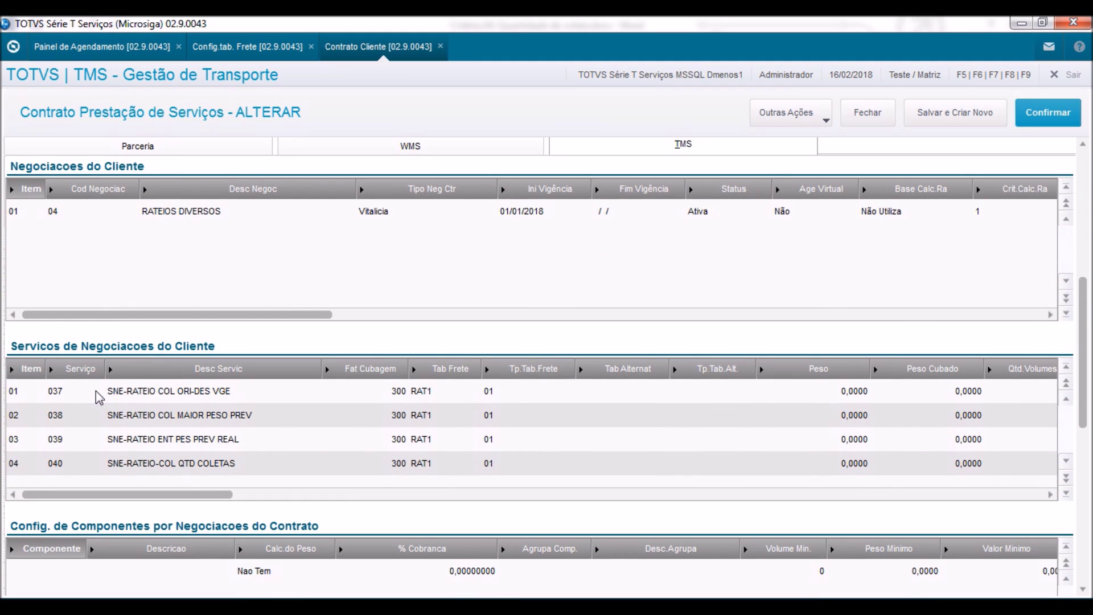
Step: Examine the freight table and Base Calc.Ra settings of service 040, SNE-RATEIO-COL QTD COLETAS
left_click(82, 471)
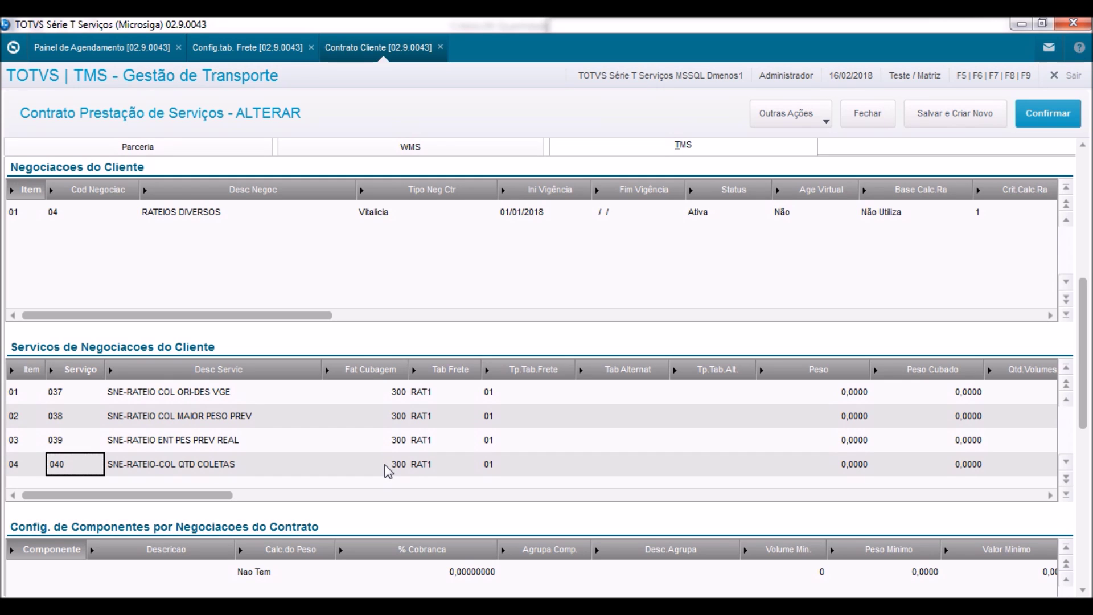
left_click(448, 468)
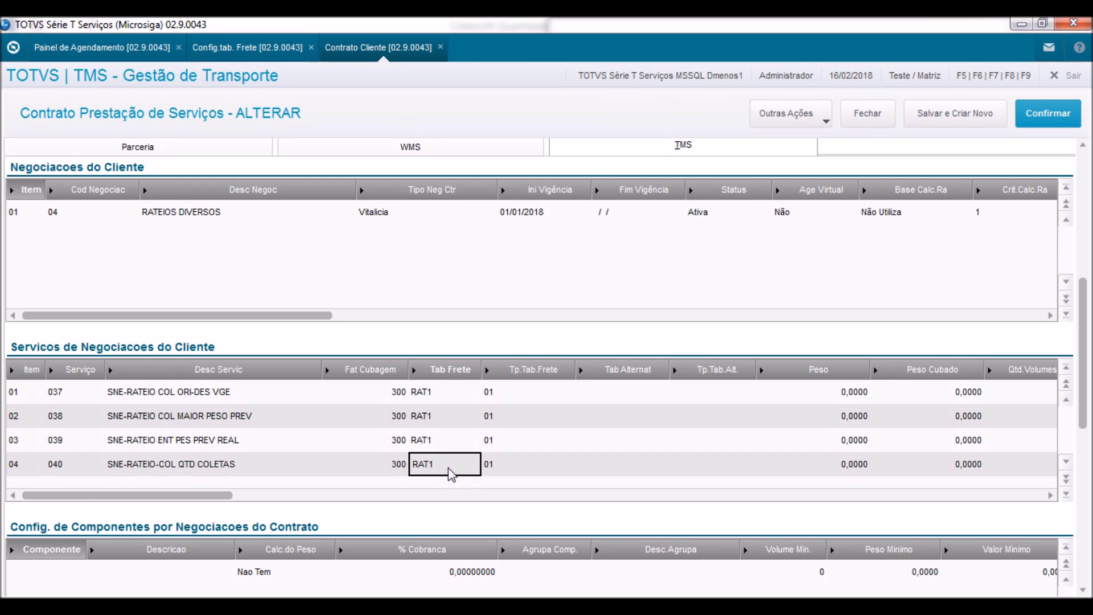
key("Right")
key("Right")
key("Right")
key("Right")
key("Right")
key("Right")
key("Right")
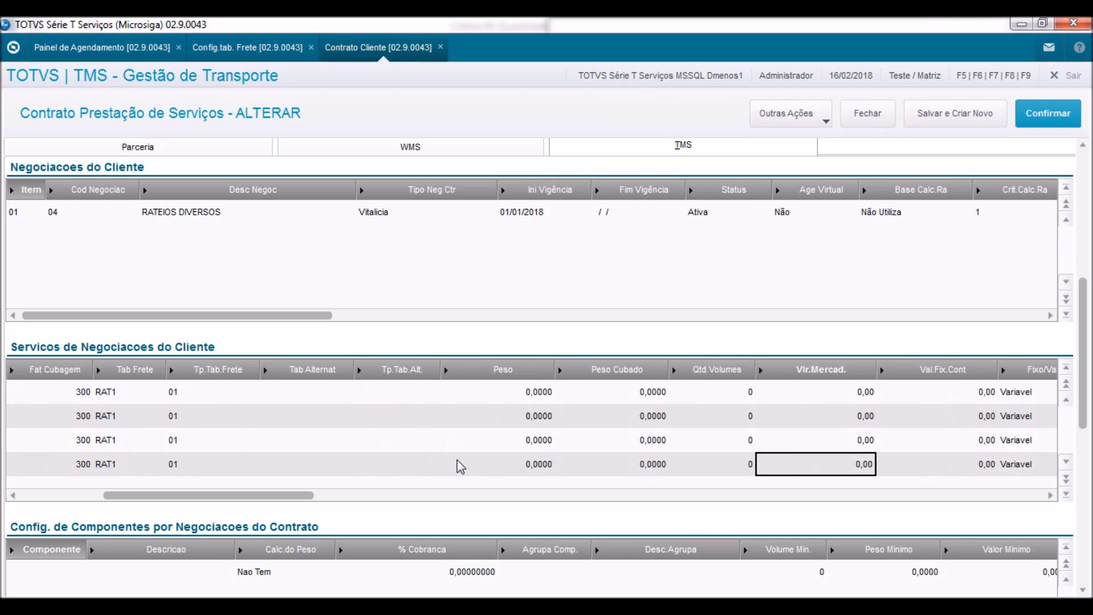
key("Right")
key("Right")
key("Right")
key("Right")
key("Right")
key("Right")
key("Right")
key("Right")
key("Right")
key("Right")
key("Left")
key("Left")
key("Left")
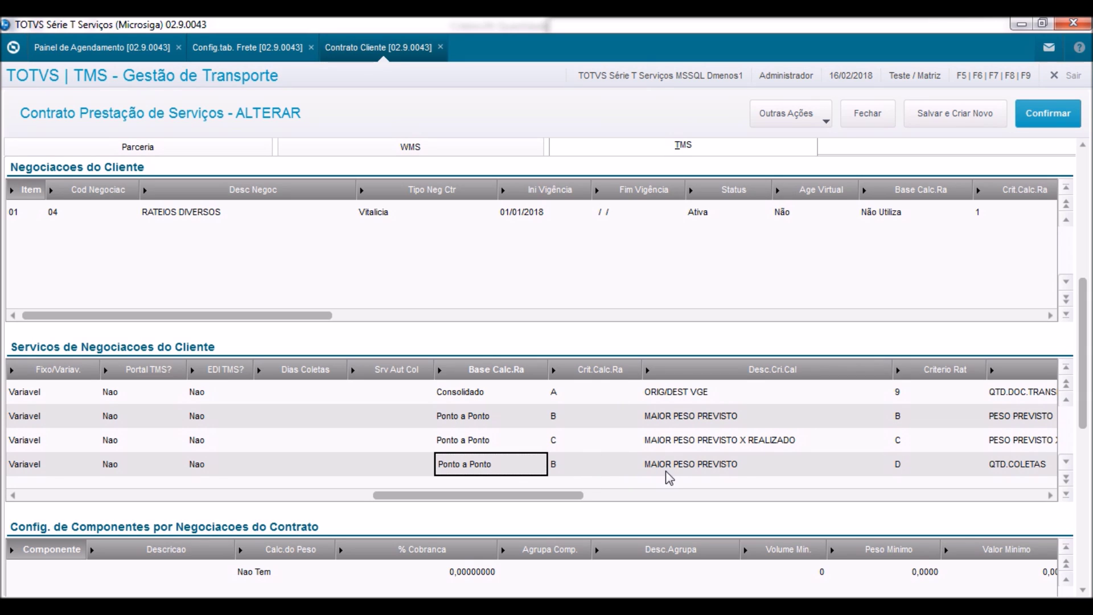
Step: Examine service 040's apportionment criterion, KM type, operation type and Val.Col.N.Re settings across the remaining columns
left_click(923, 470)
key("Right")
key("Right")
key("Right")
key("Right")
key("Right")
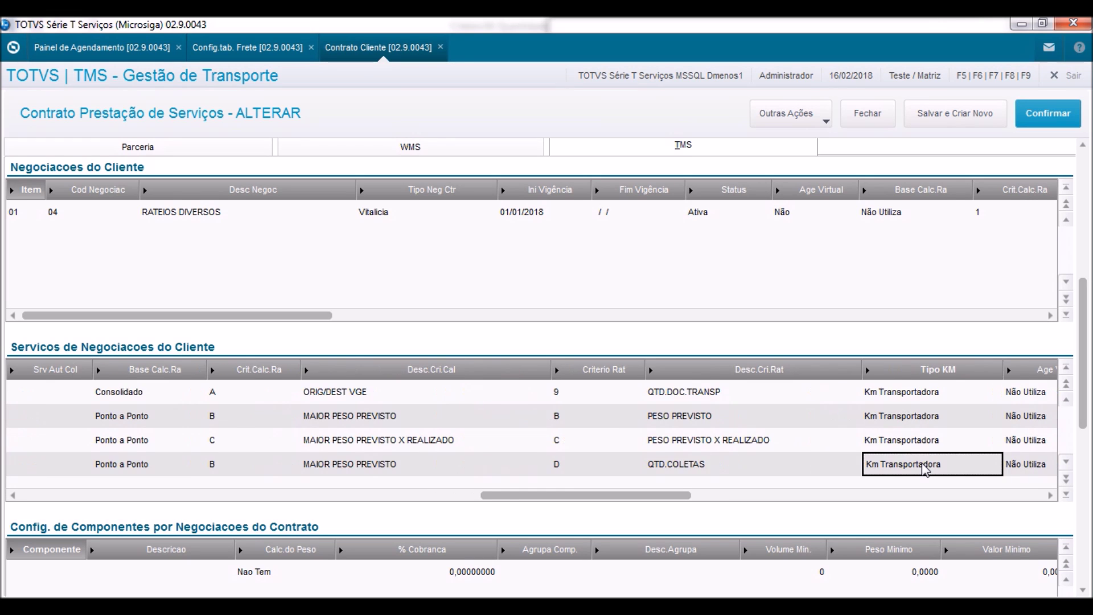
key("Right")
key("Right")
key("Right")
key("Right")
key("Right")
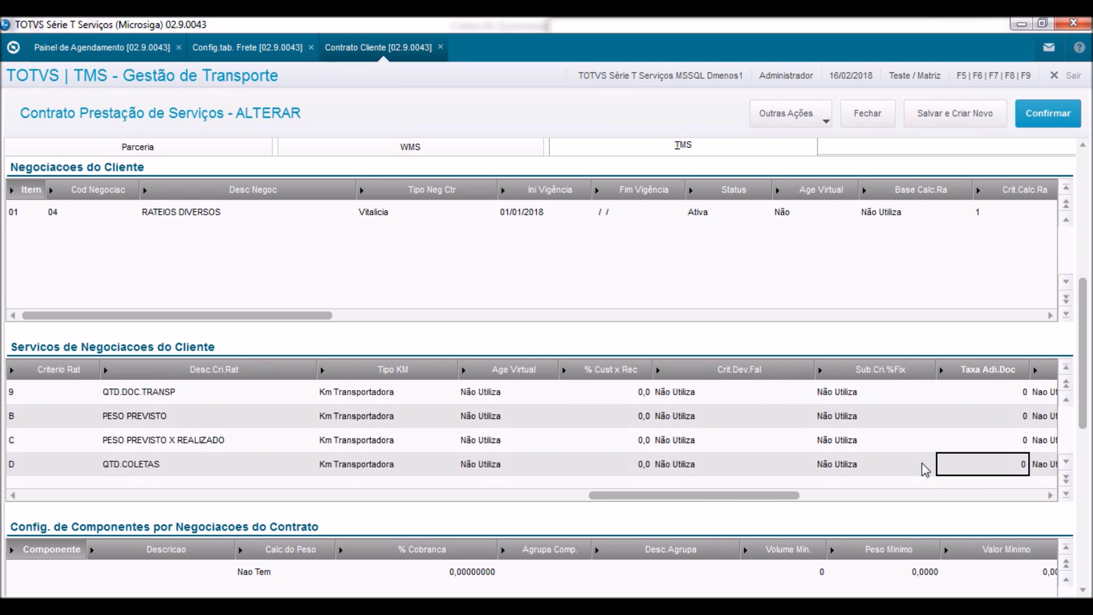
key("Left")
key("Right")
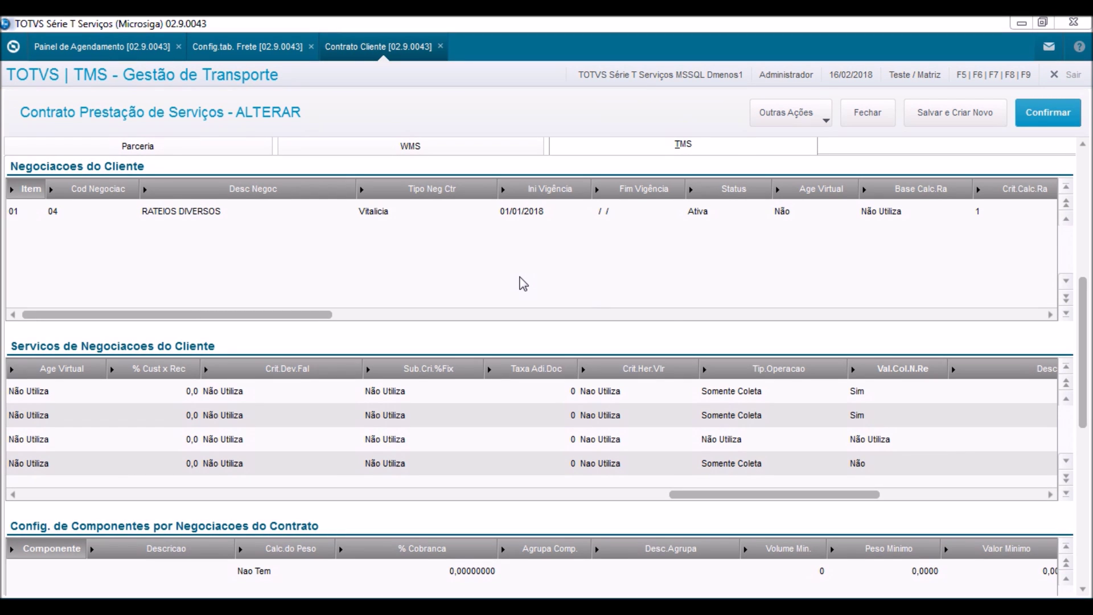
Step: Locate the Agendamentos and Painel de Agendamento routines in the main menu, and return to the open scheduling panel
left_click(12, 50)
left_click(13, 50)
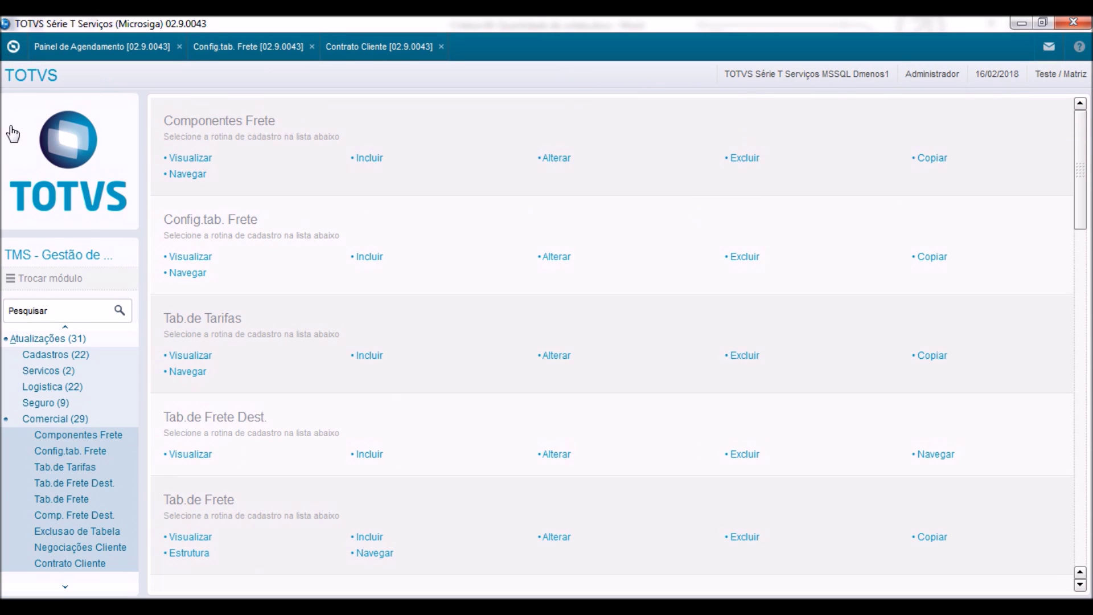
scroll(49, 468, "down", 2)
scroll(48, 468, "down", 14)
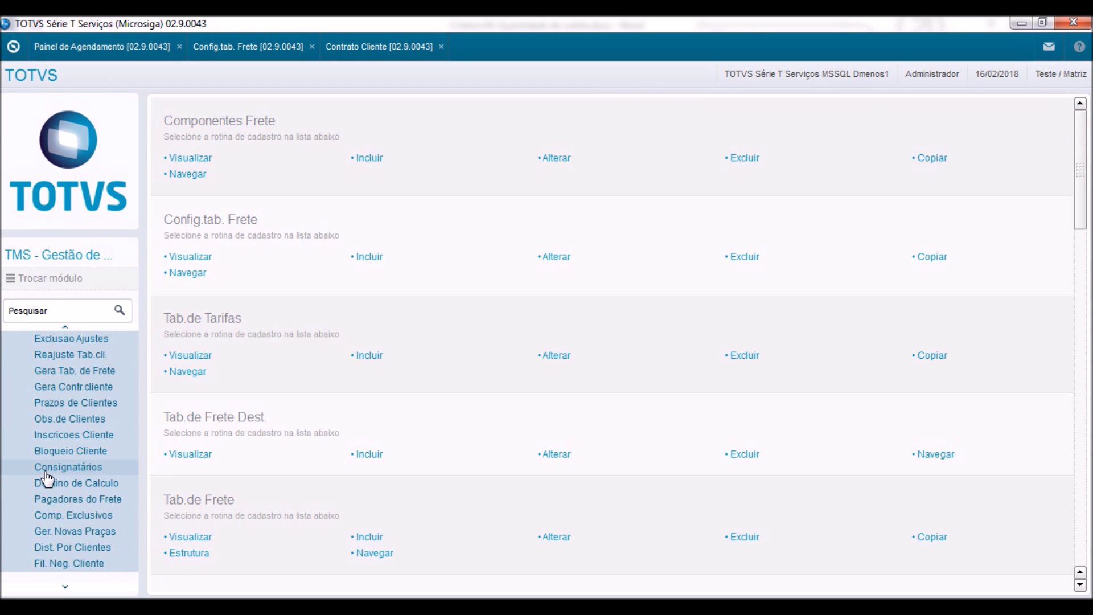
left_click(54, 452)
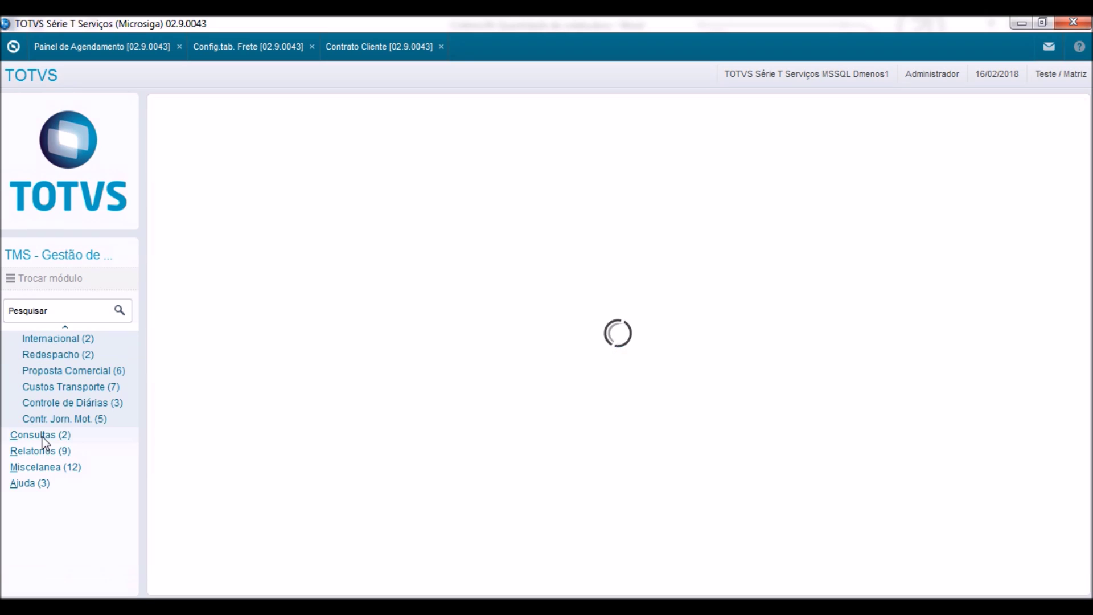
scroll(57, 435, "up", 8)
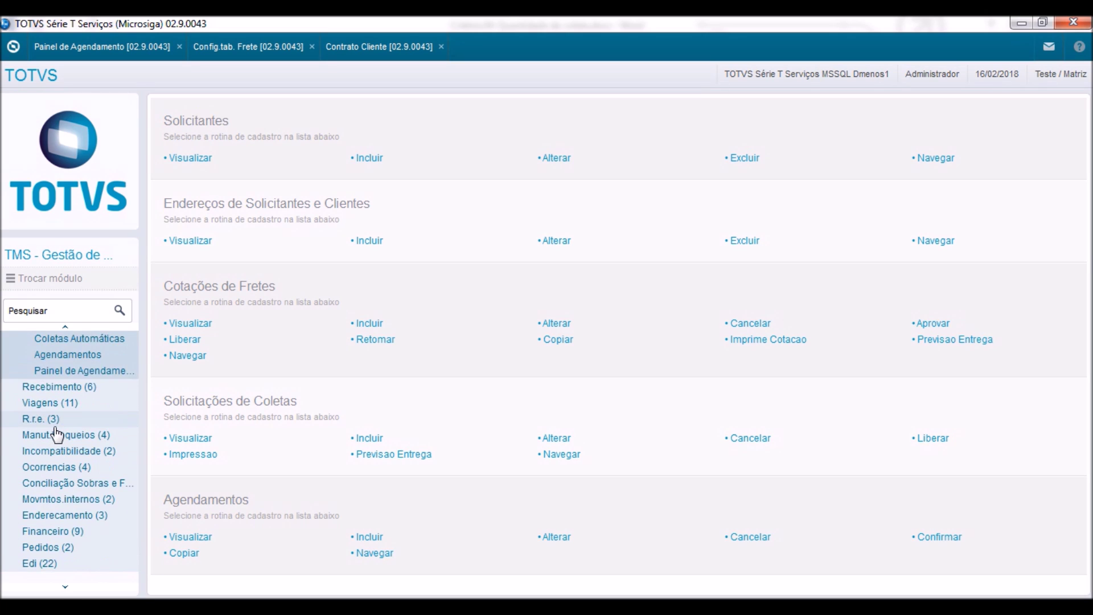
left_click(134, 50)
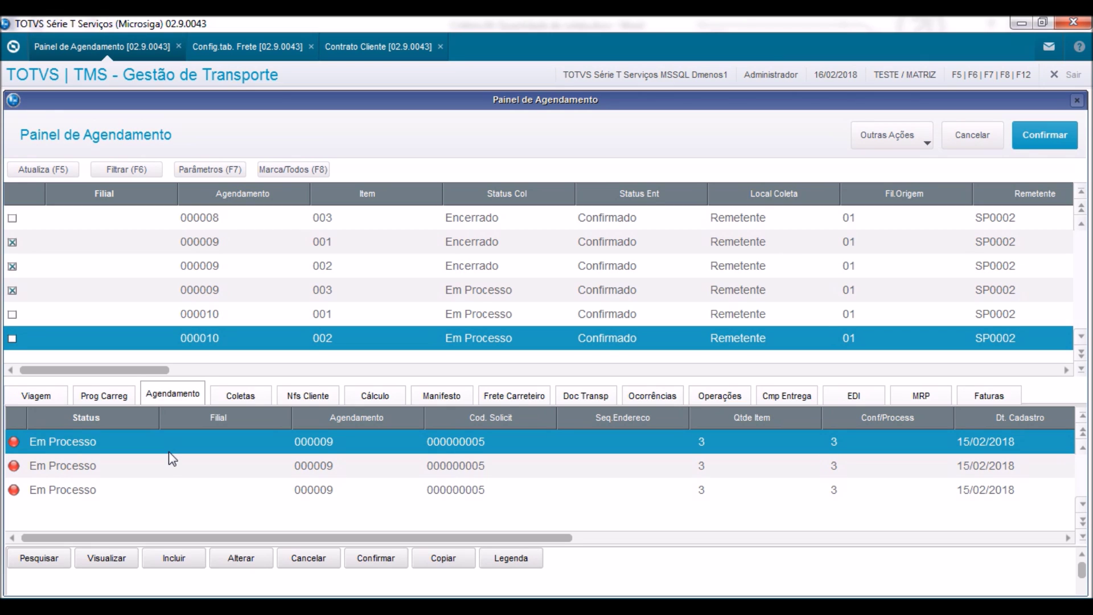
Step: Open schedule 000009 for viewing and examine its three items' senders, addresses, transport type and region selection
left_click(104, 559)
left_click(322, 422)
key("Right")
key("Right")
key("Right")
key("Right")
key("Right")
key("Right")
key("Right")
key("Right")
key("Right")
key("Right")
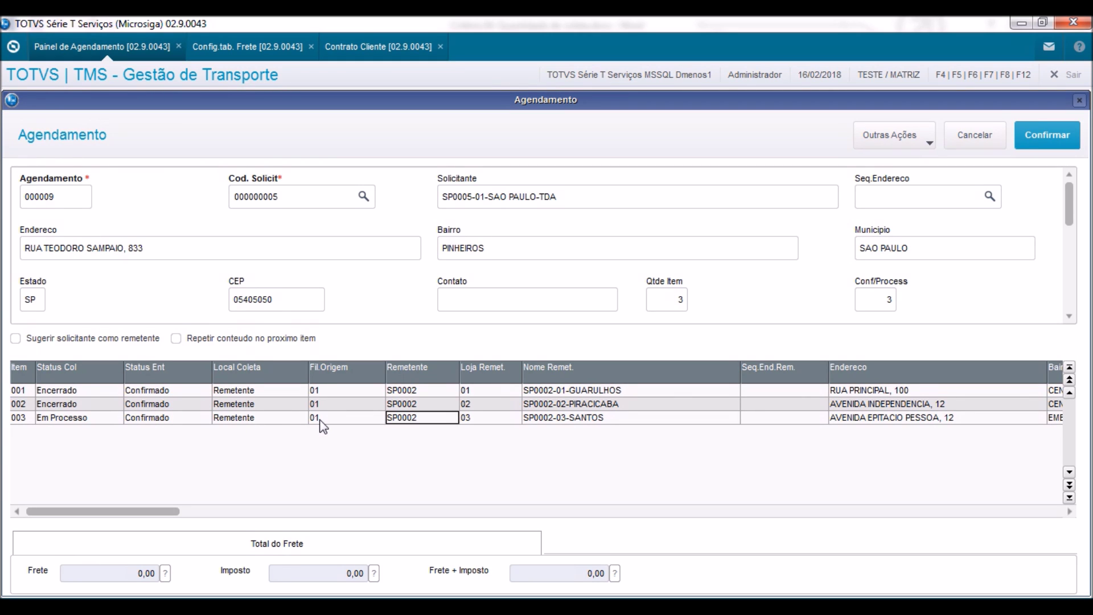
key("Right")
key("Right")
key("Right")
key("Right")
key("Right")
key("Right")
key("Right")
key("Right")
key("Right")
key("Right")
key("Right")
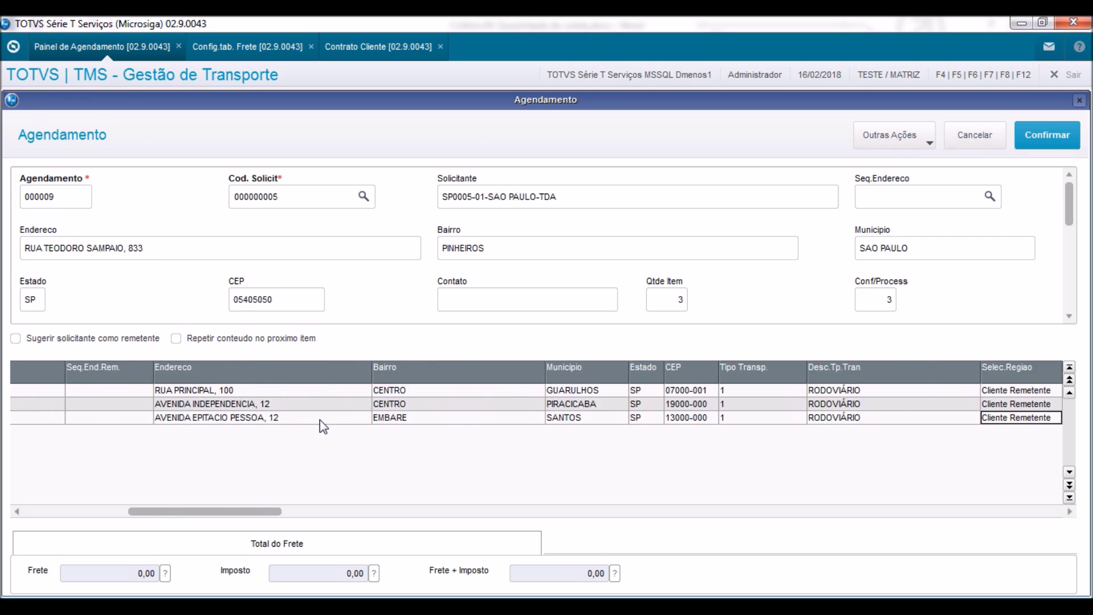
Step: Examine the freight type, payer, negotiation, contract and collection service of schedule 000009's items, and close the schedule
key("Right")
key("Right")
key("Right")
key("Right")
key("Right")
key("Right")
key("Right")
key("Right")
key("Right")
key("Right")
key("Right")
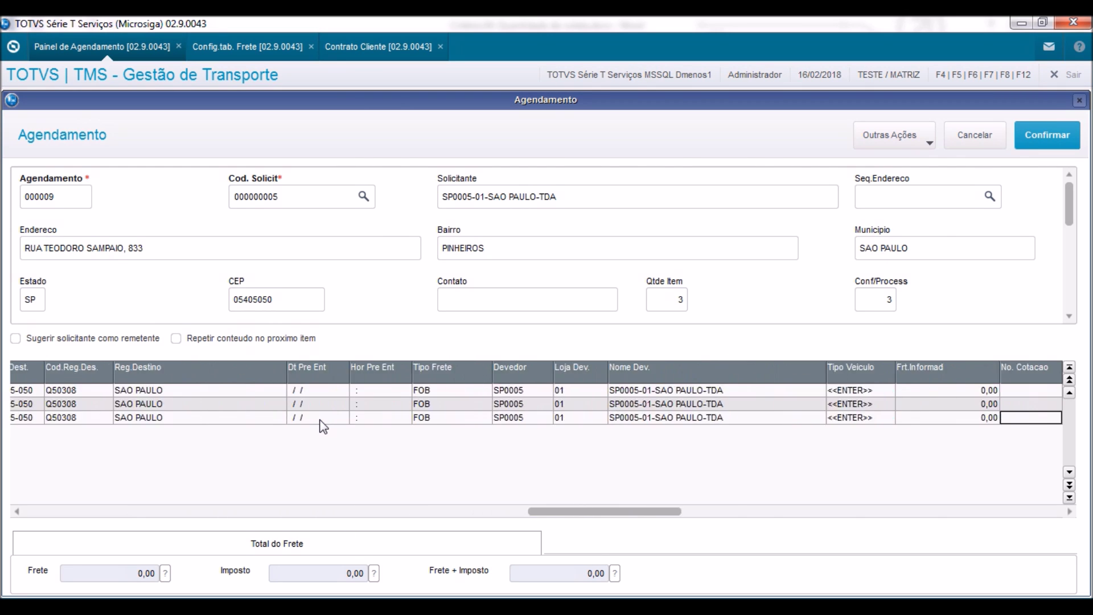
key("Left")
key("Left")
key("Right")
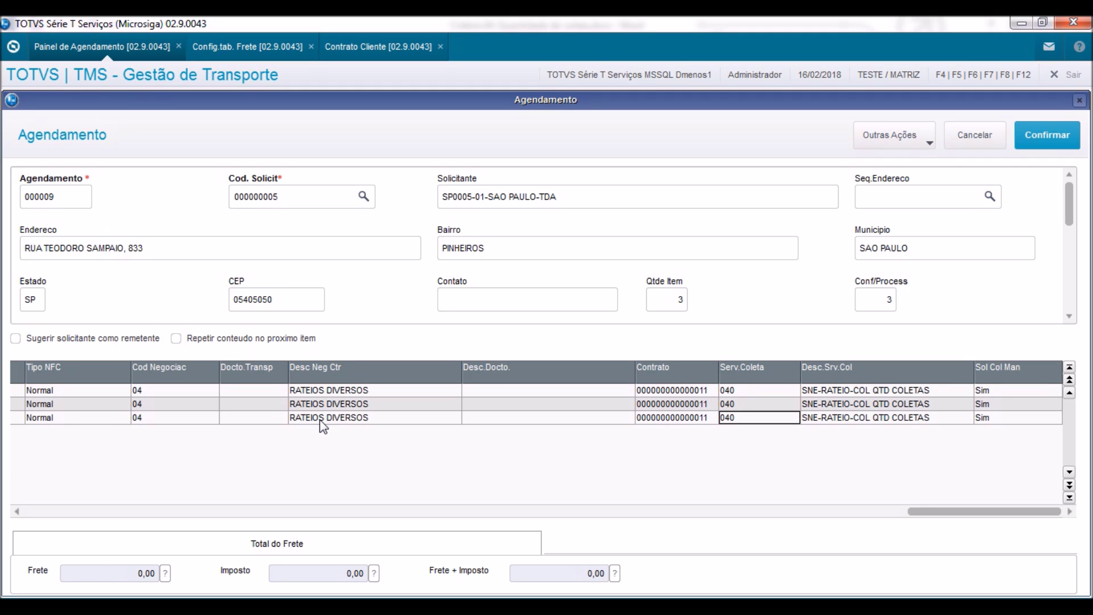
left_click(989, 138)
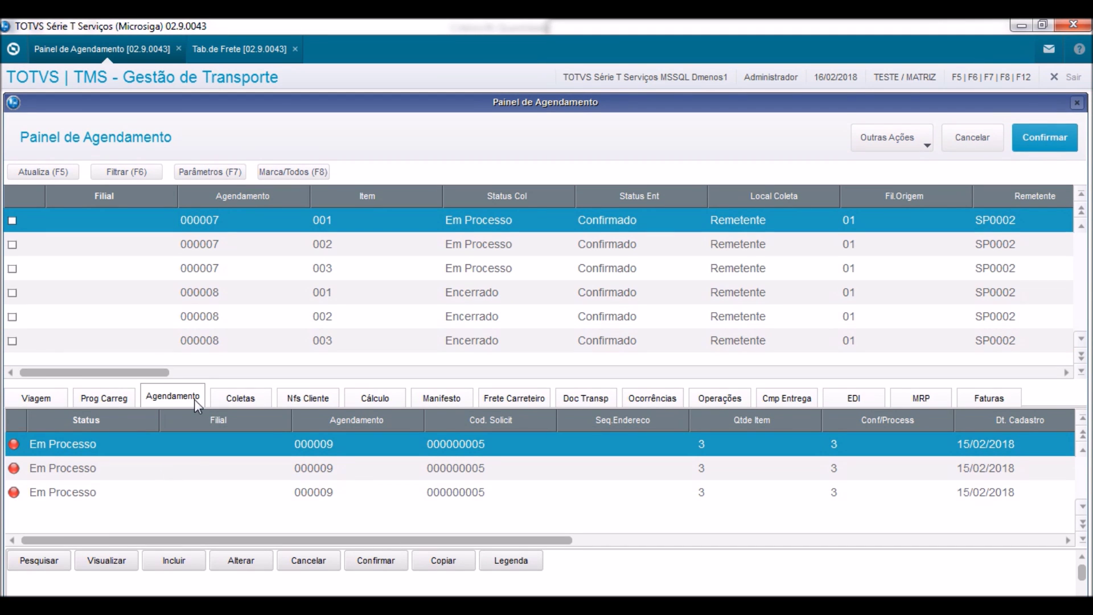
Step: Review the collection requests and the occurrence records registered for trip 000020, and return to the trip list
left_click(238, 397)
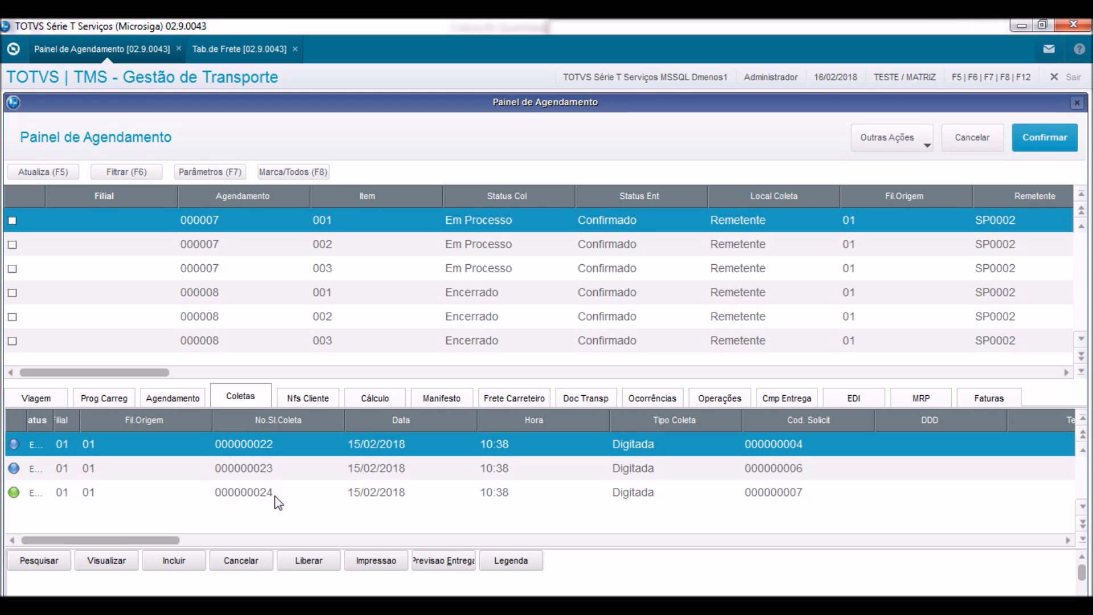
left_click(24, 397)
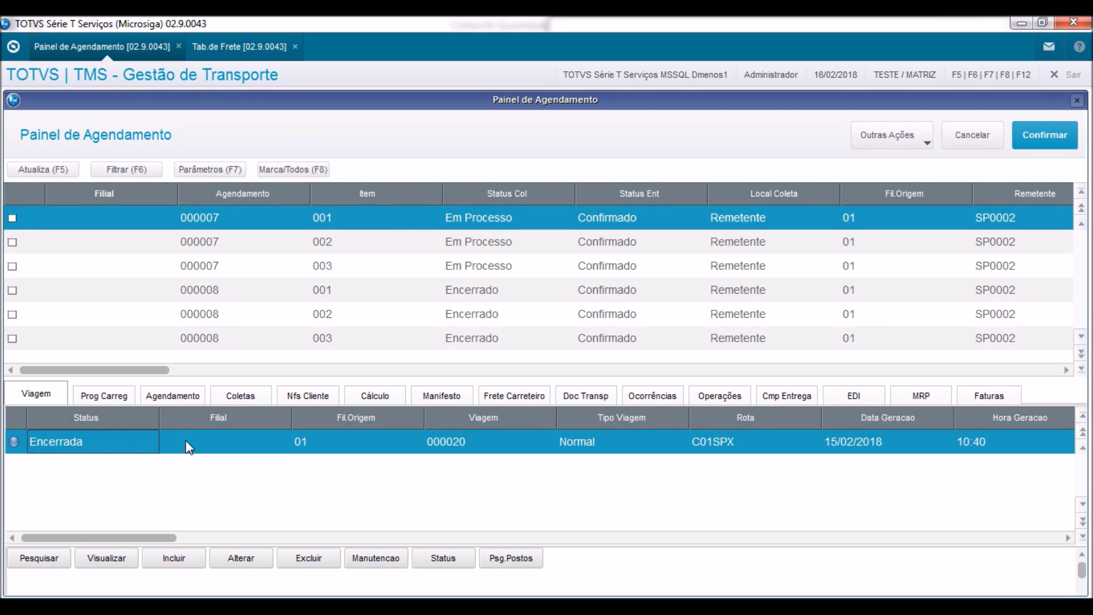
left_click(362, 561)
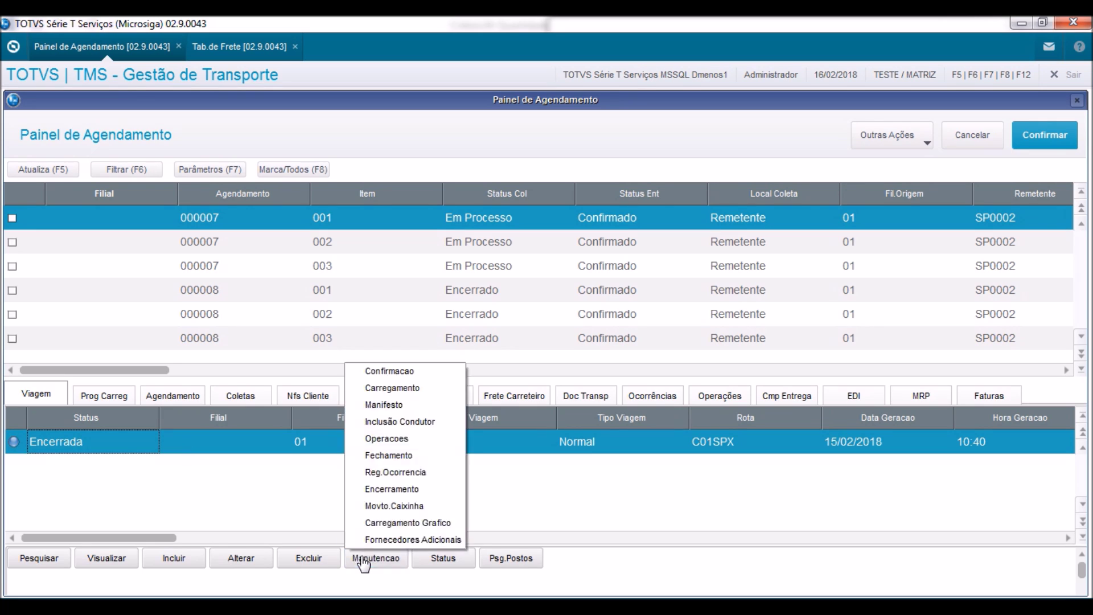
left_click(381, 474)
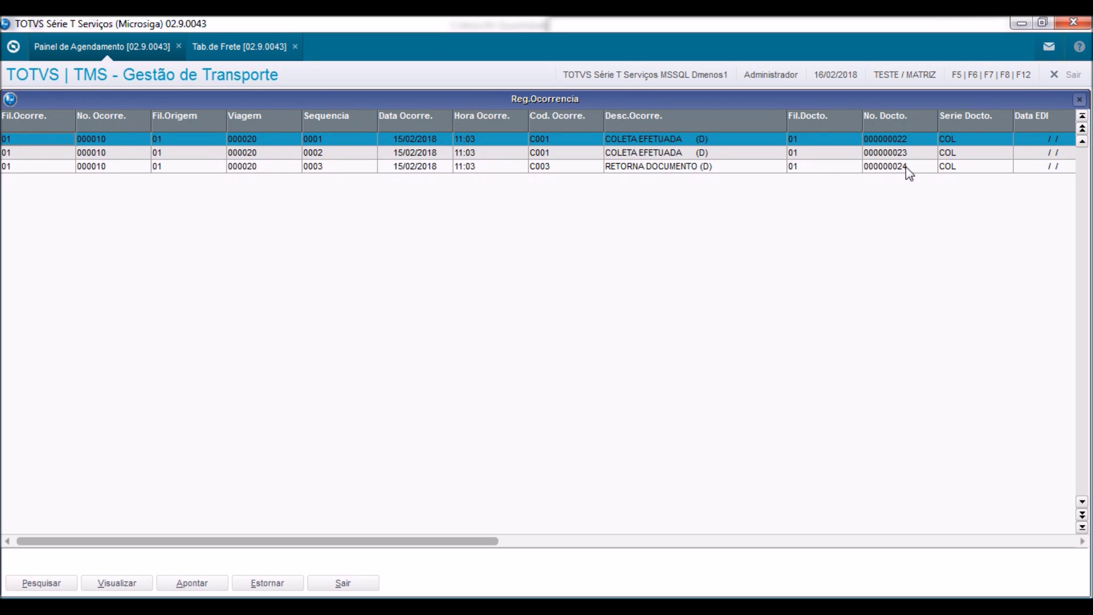
left_click(338, 587)
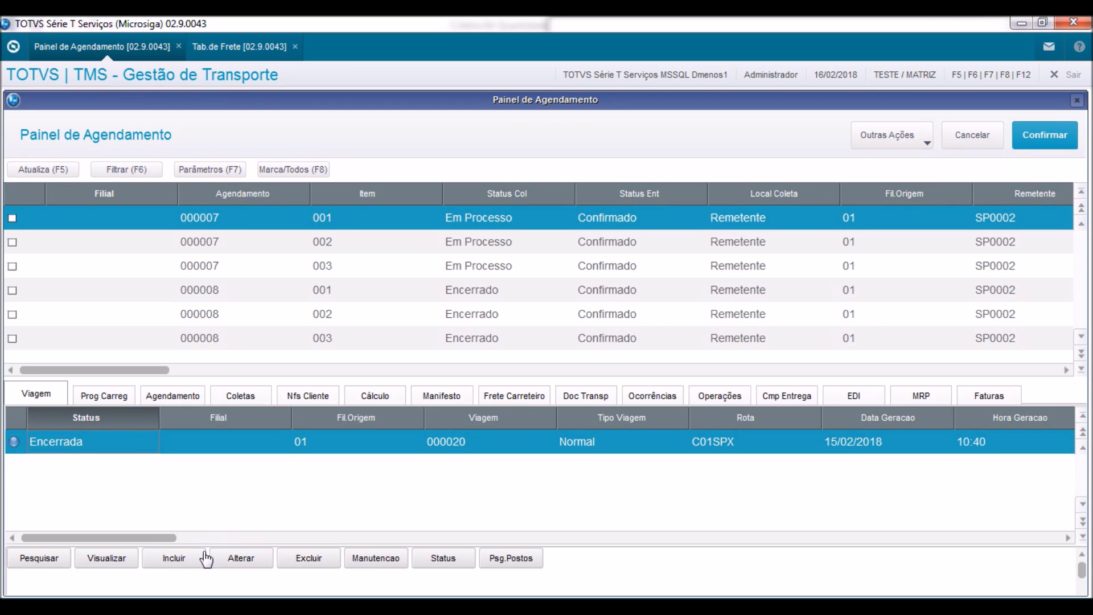
Step: Open trip 000020 for viewing and examine the status, volumes and real weight of its three collection documents
left_click(114, 563)
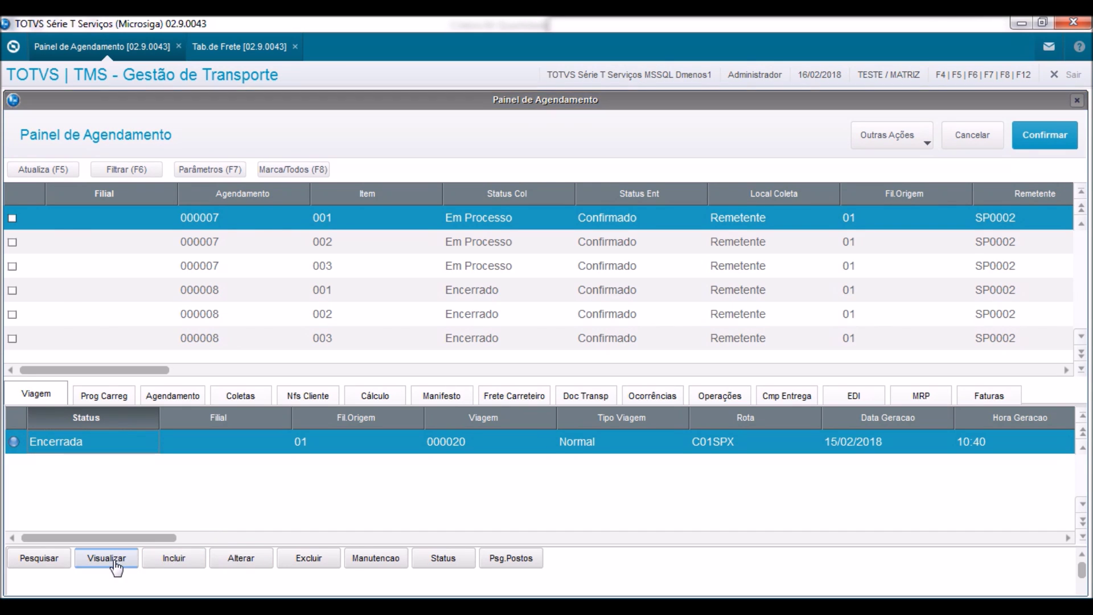
left_click(546, 365)
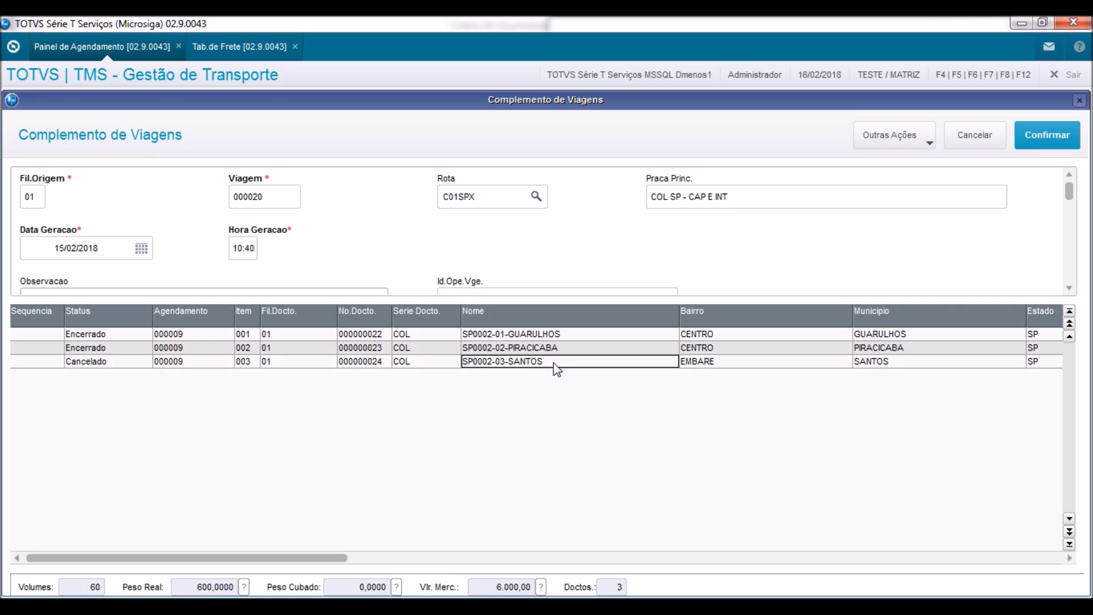
key("Right")
key("Right")
key("Right")
key("Right")
key("Right")
key("Right")
key("Right")
key("Right")
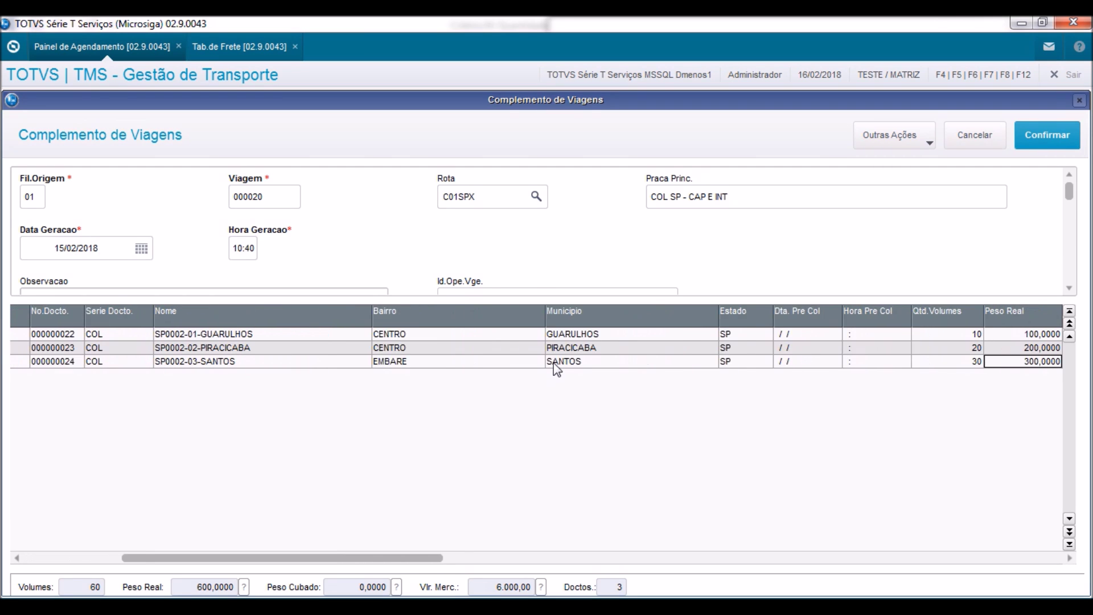
key("Left")
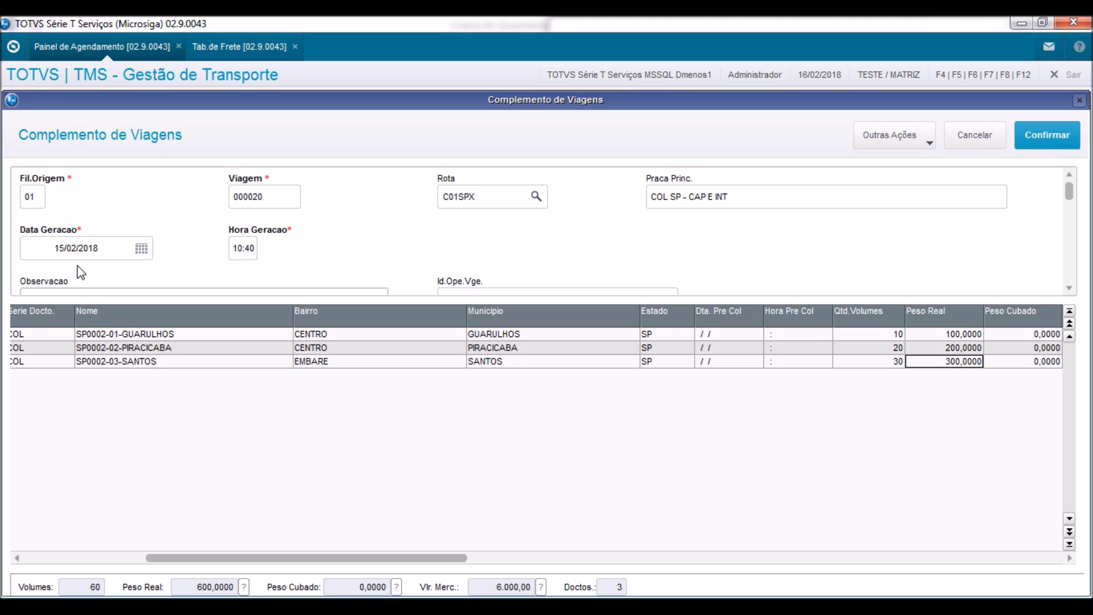
Step: View the freight components of table RAT1 for the SANTOS to SAO PAULO route and show the RTE-TX DESPACHO values
left_click(12, 48)
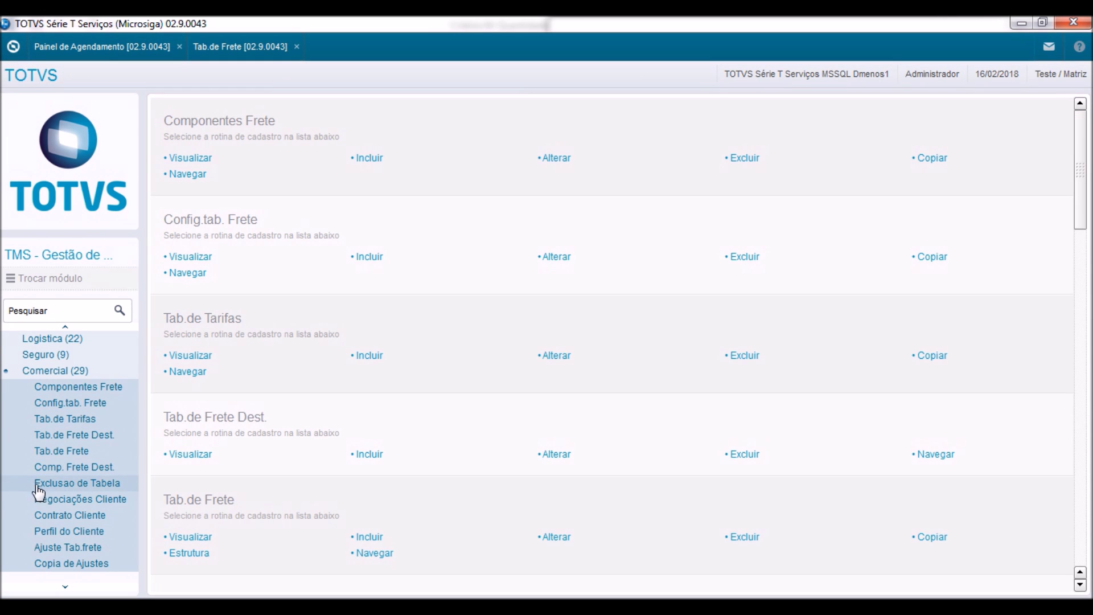
left_click(223, 48)
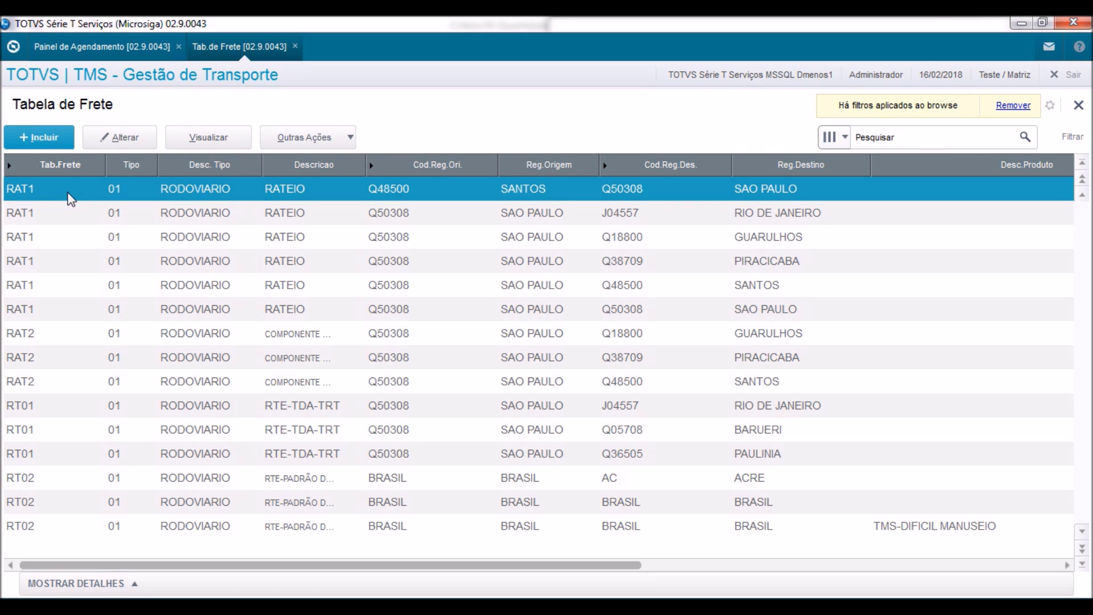
left_click(200, 147)
left_click(413, 162)
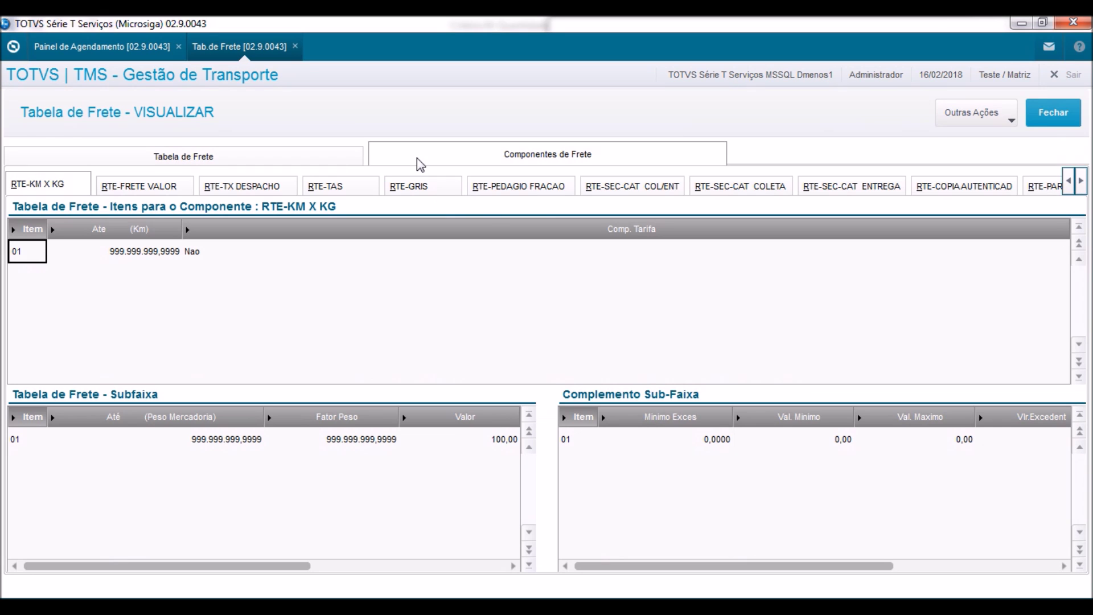
left_click(231, 188)
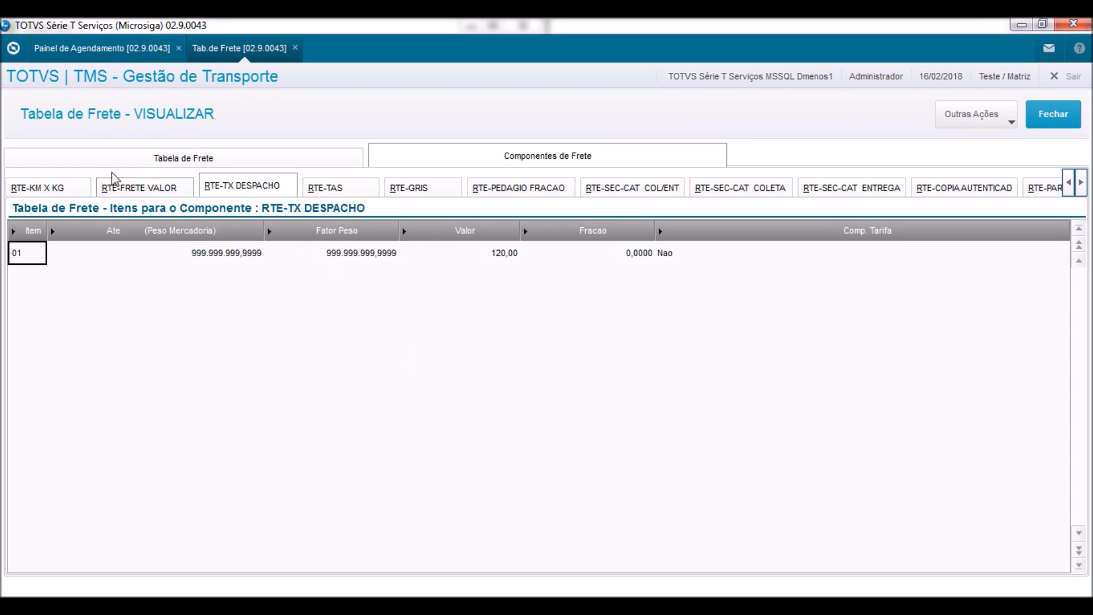
Step: Return to trip 000020 and check the RTE-TX DESPACHO value and apportionment percentage in the Guarulhos collection document, item 001
left_click(80, 50)
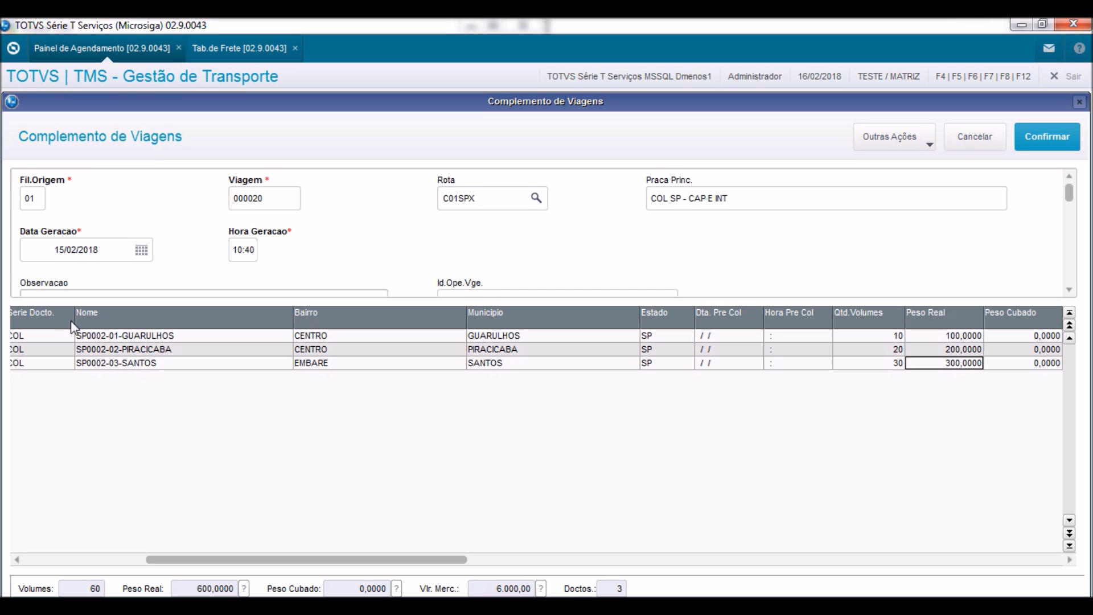
left_click(175, 336)
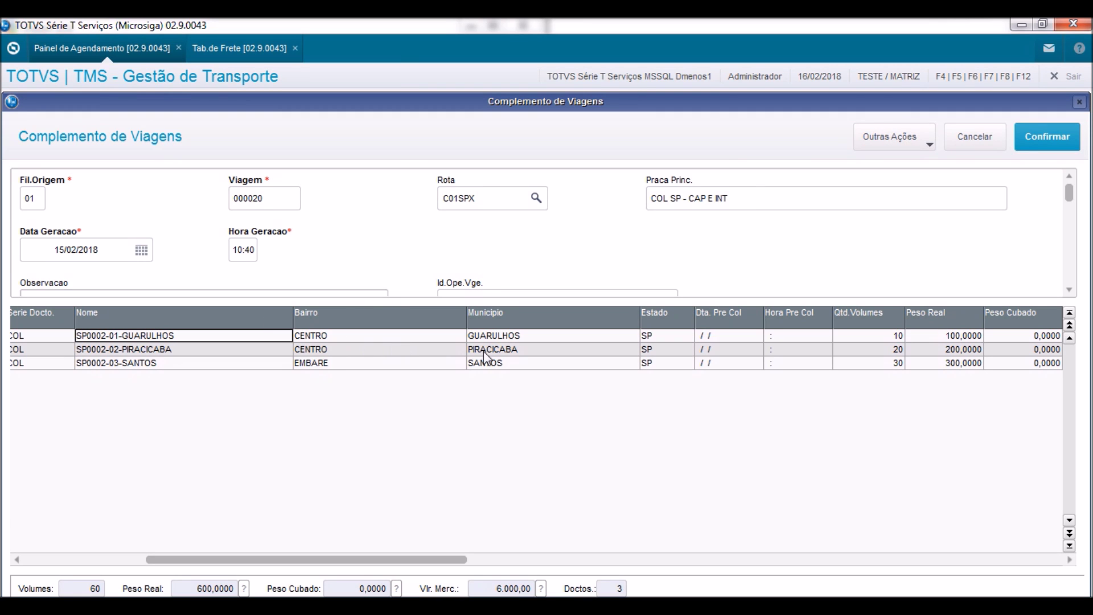
left_click_drag(188, 558, 25, 551)
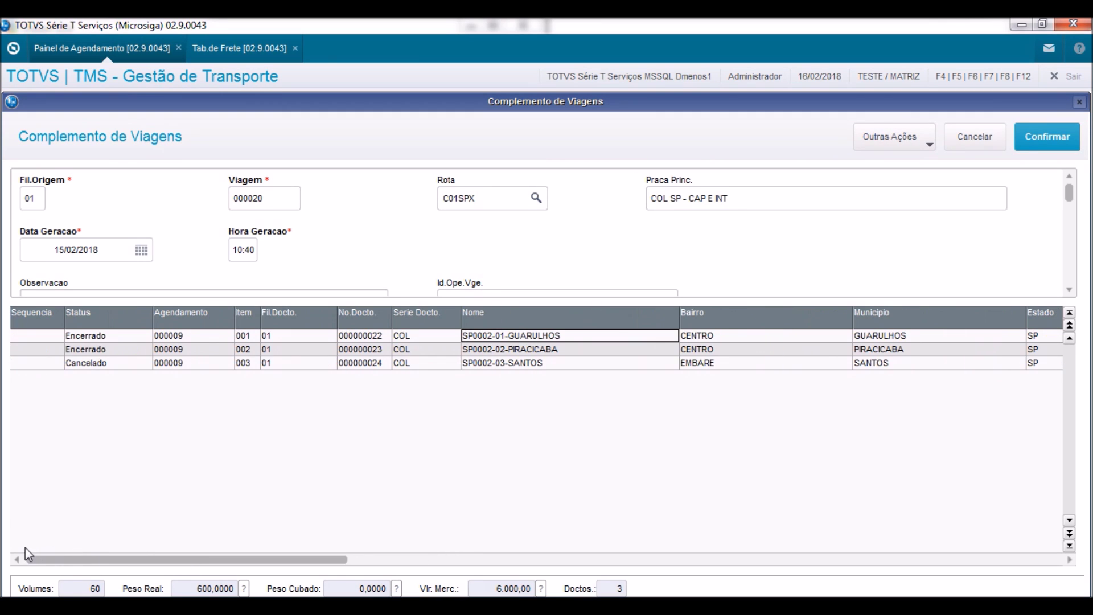
left_click(904, 140)
left_click(887, 312)
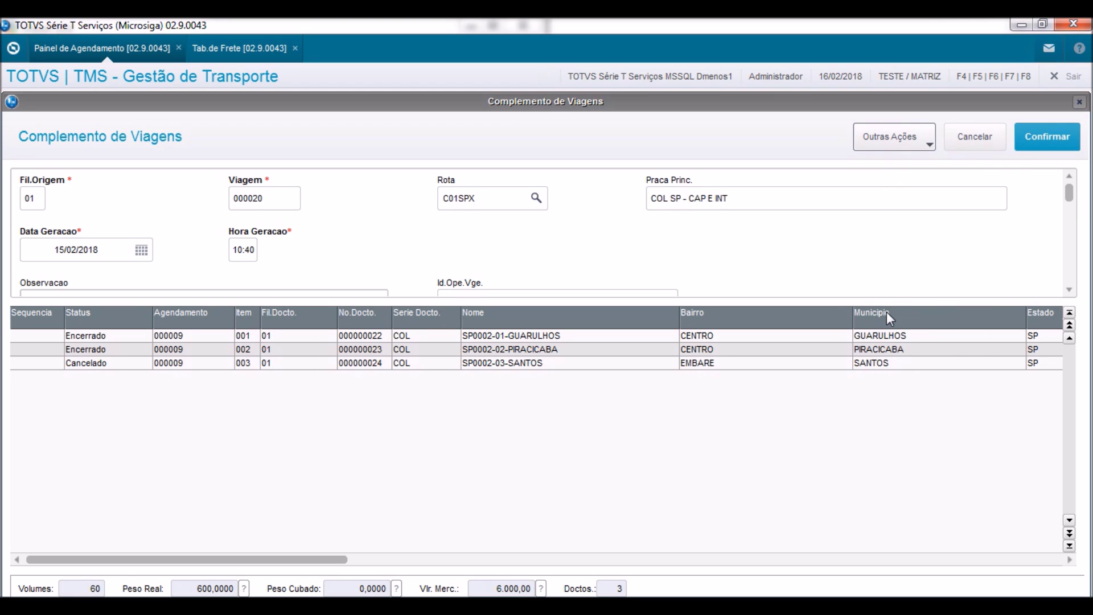
left_click(1035, 126)
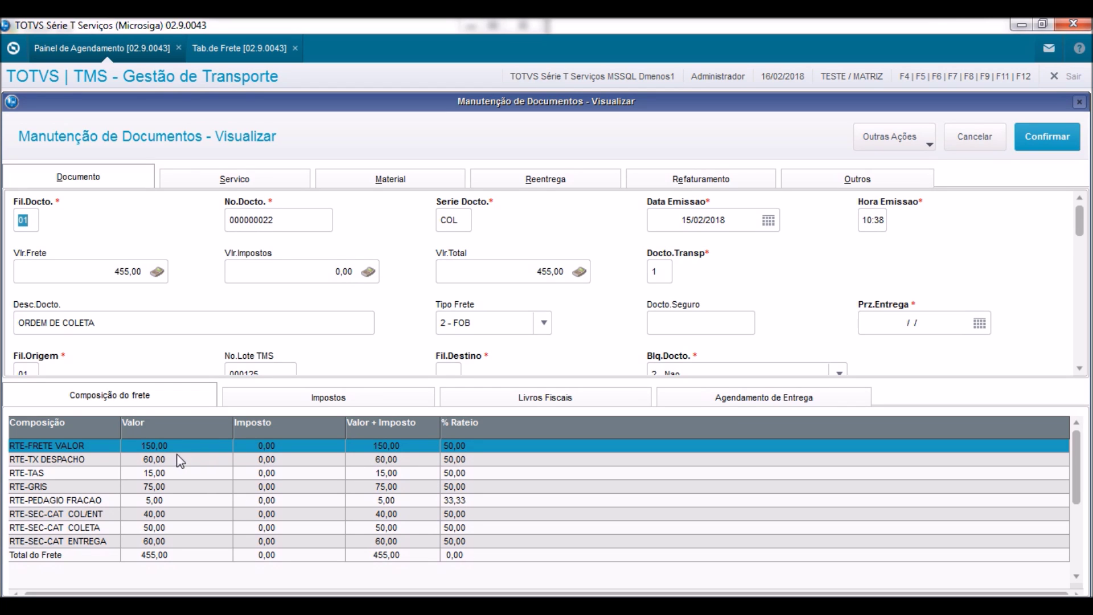
left_click(154, 461)
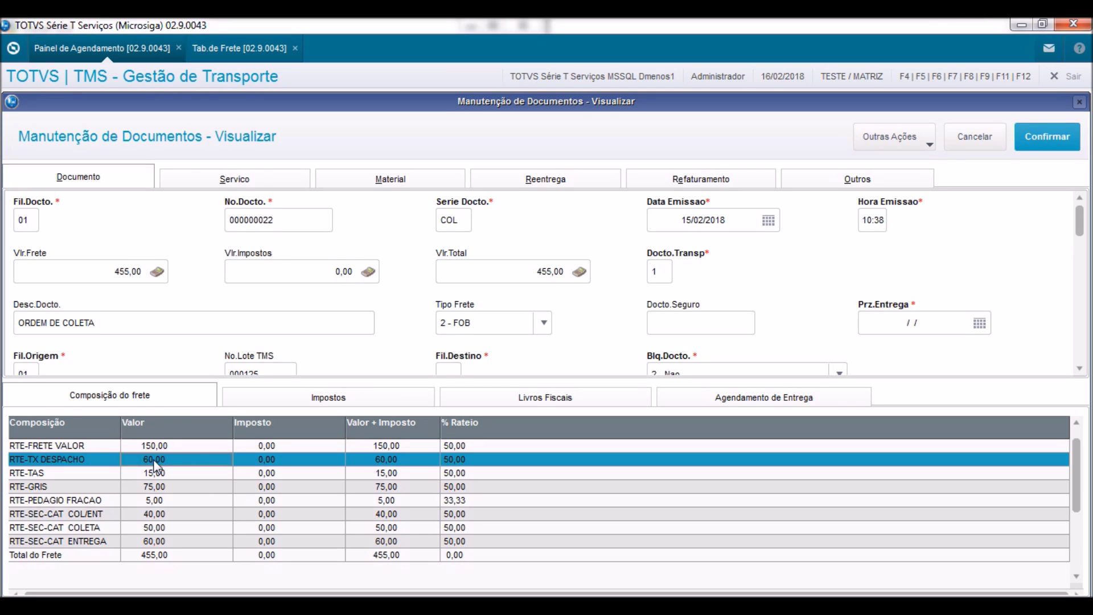
left_click(975, 139)
Step: Check the RTE-TX DESPACHO value and apportionment percentage in the Piracicaba collection document, item 002
left_click(323, 348)
left_click(869, 135)
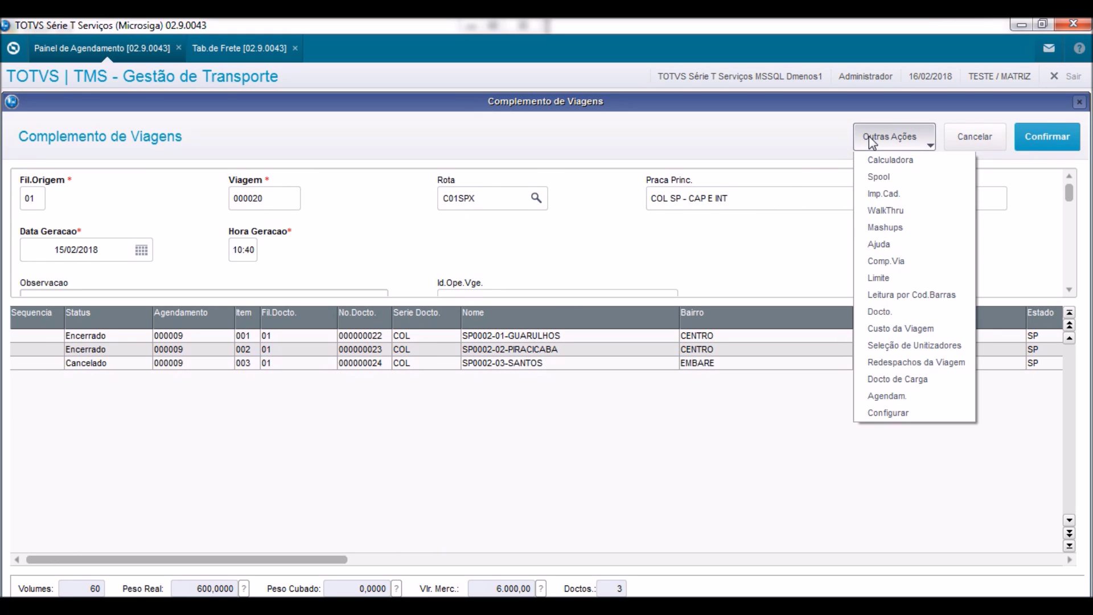
left_click(895, 310)
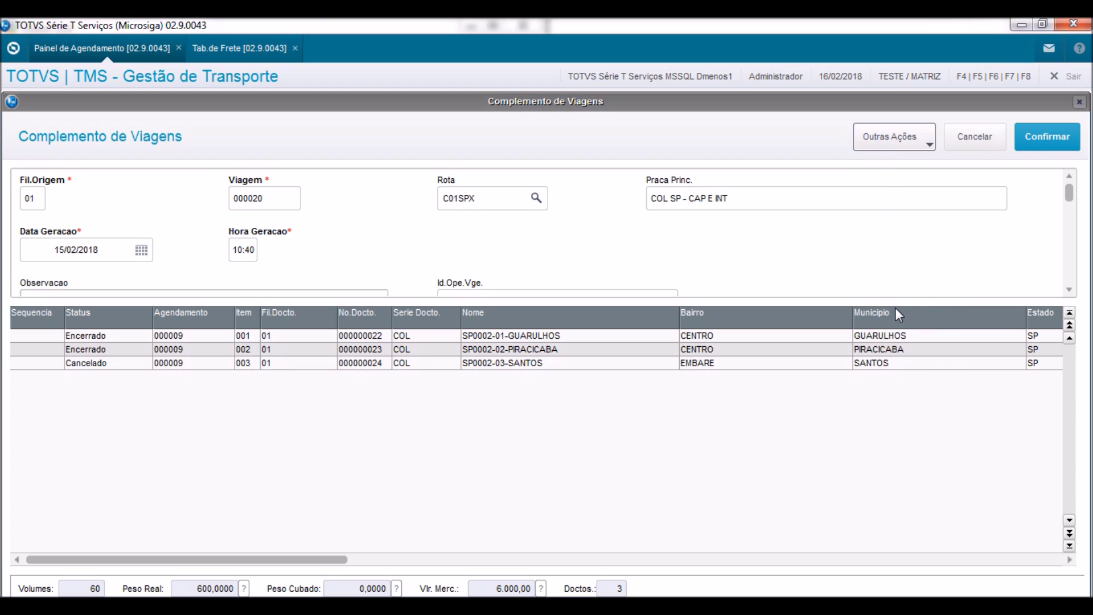
left_click(1043, 142)
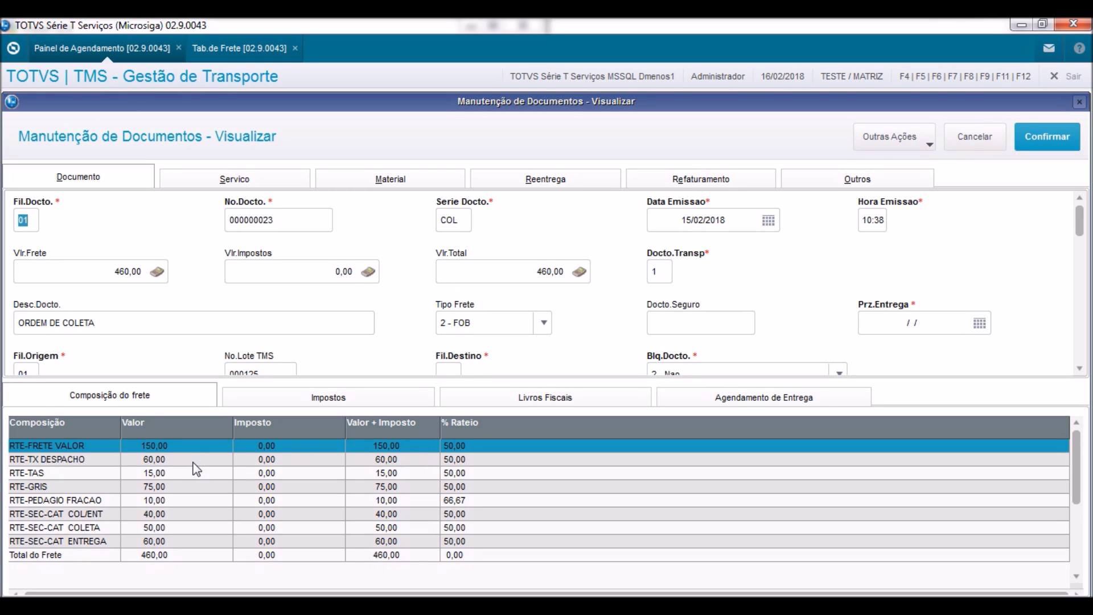
left_click(194, 463)
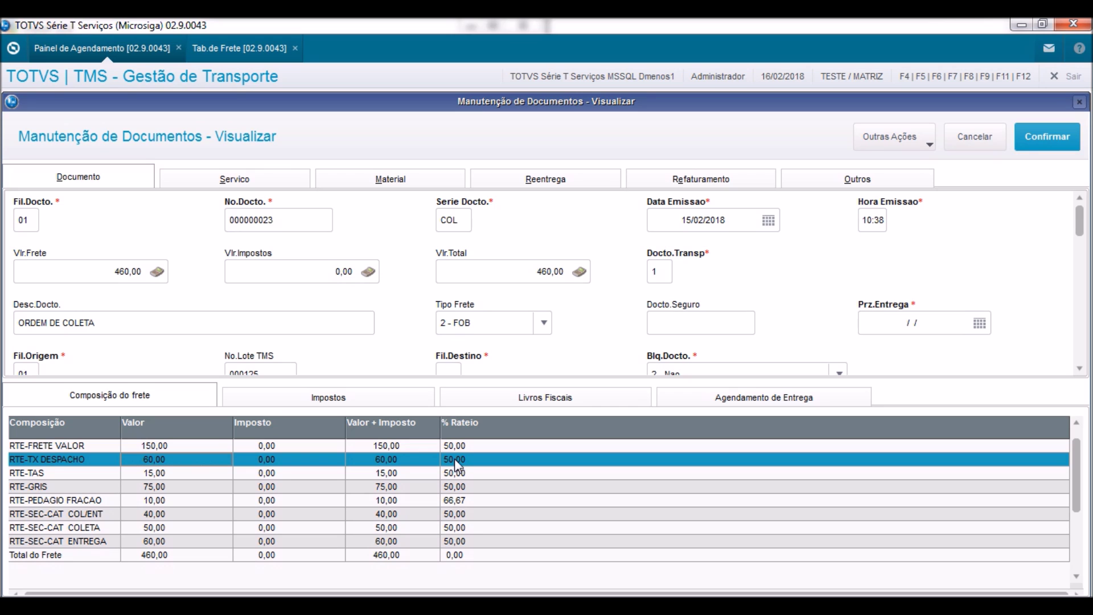
left_click(979, 139)
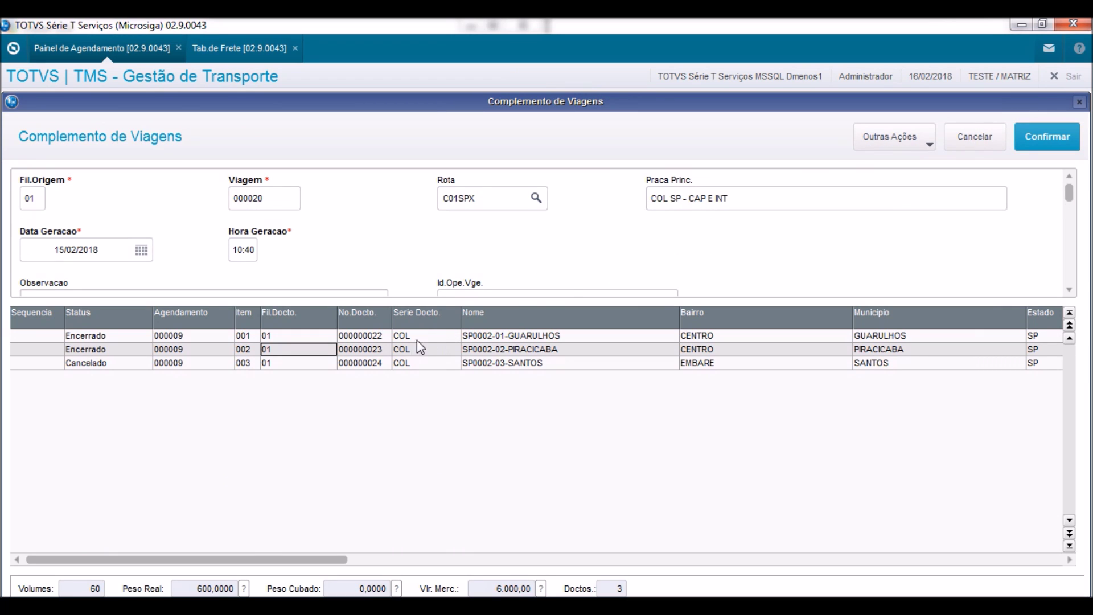
Step: View the freight composition of the cancelled Santos collection document, item 003, and return to the trip
left_click(397, 368)
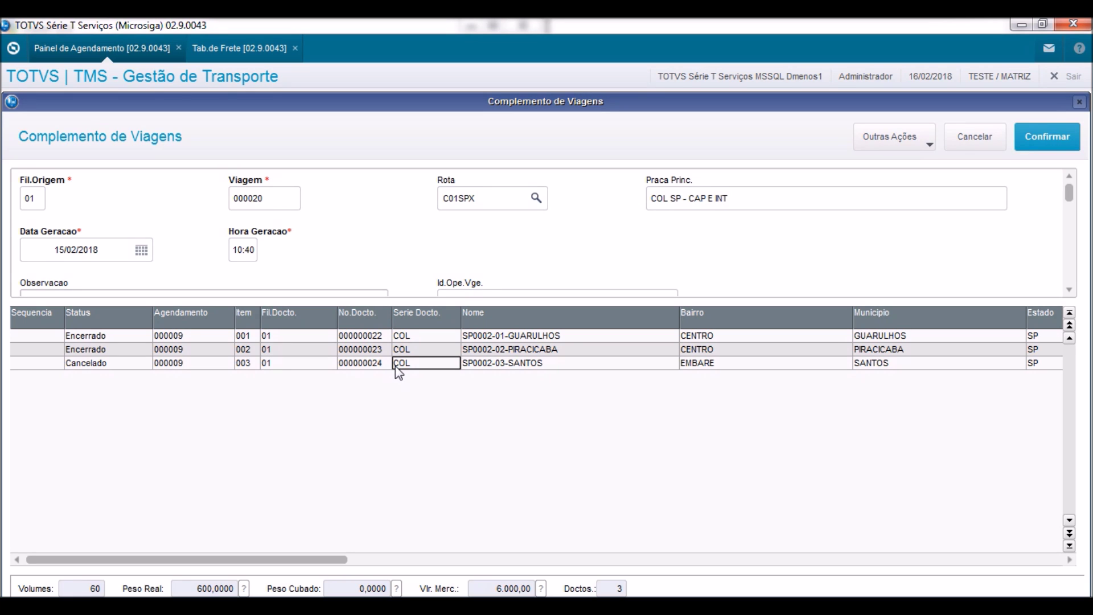
left_click(886, 137)
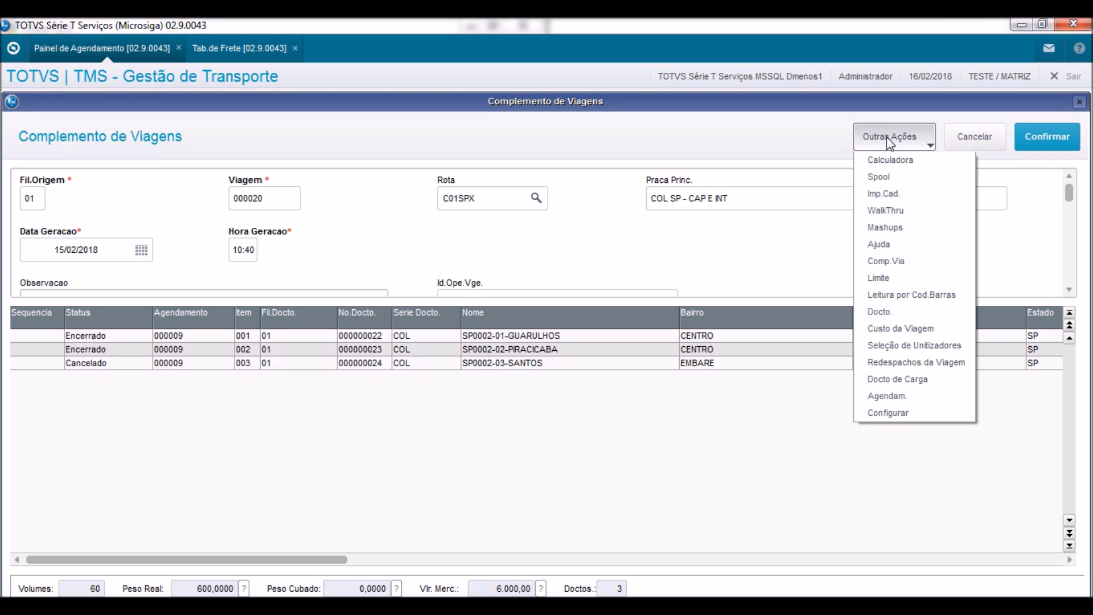
left_click(884, 312)
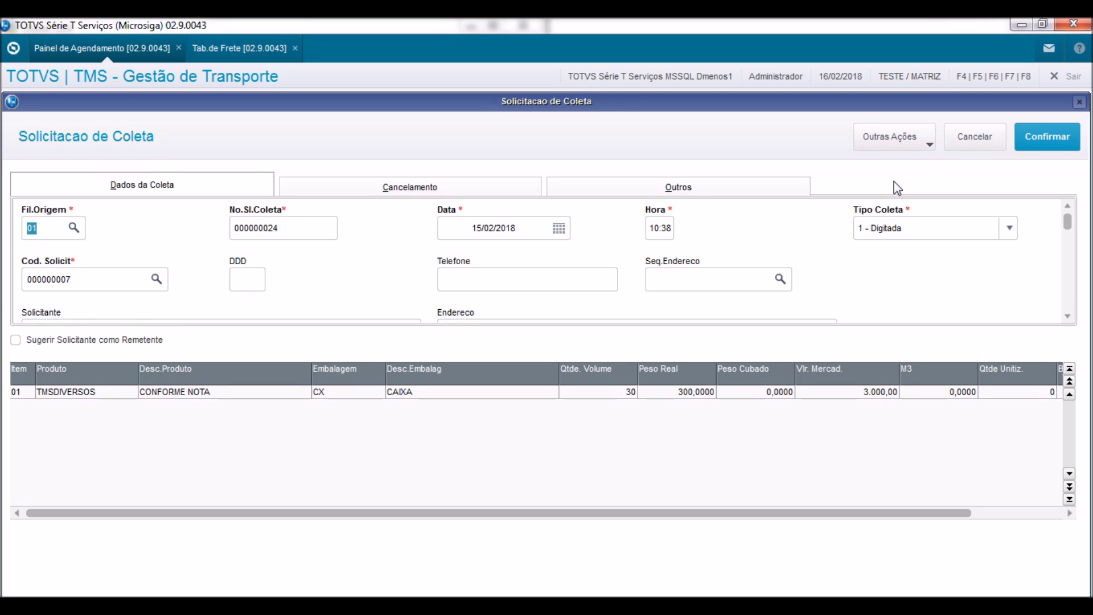
left_click(1040, 143)
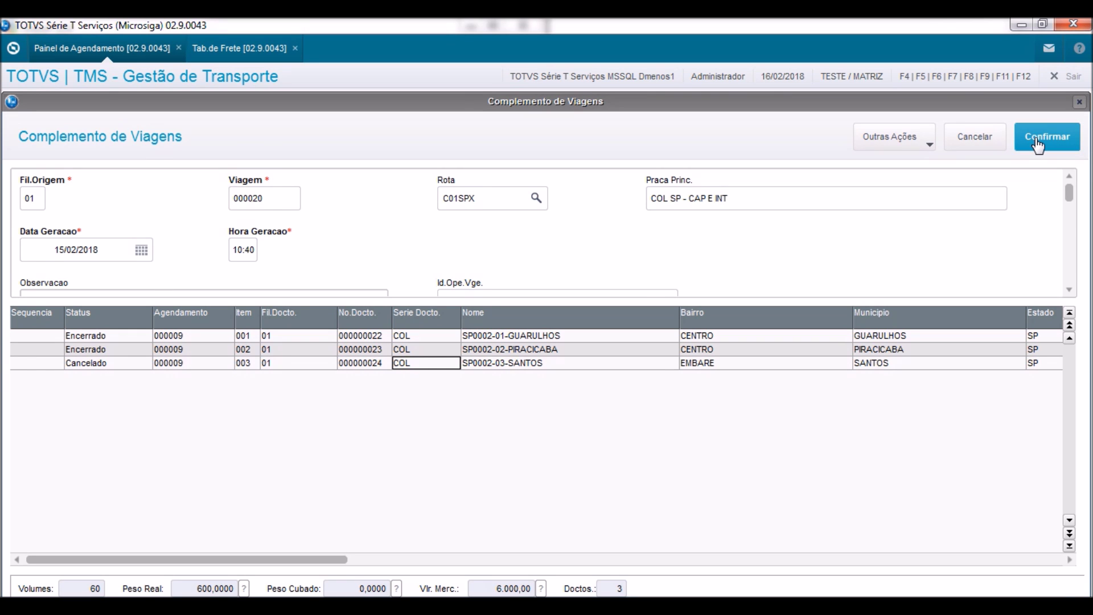
left_click(1038, 142)
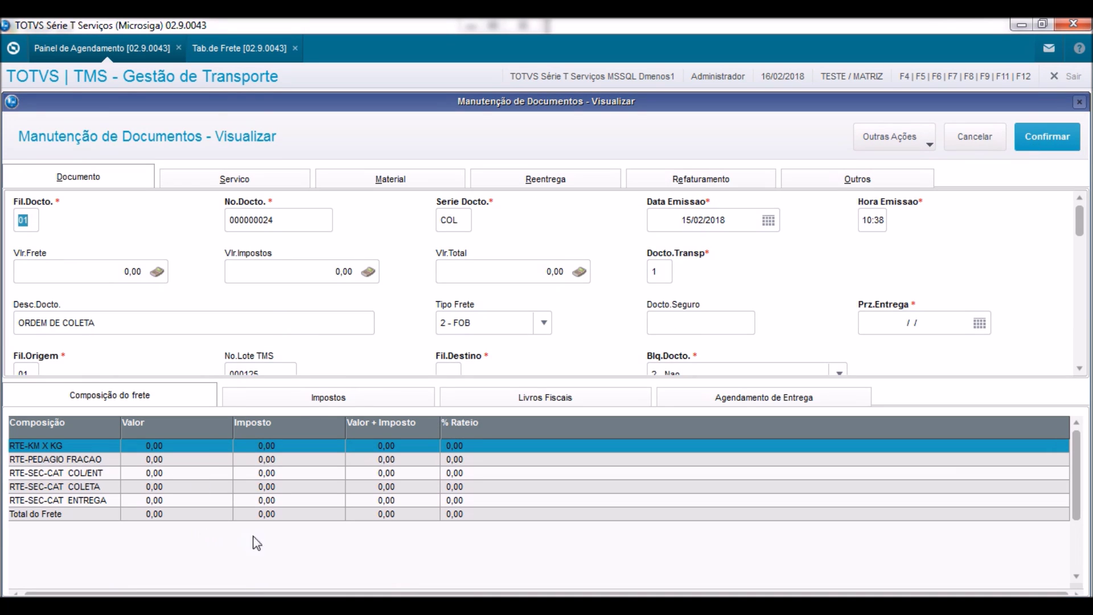
left_click(988, 147)
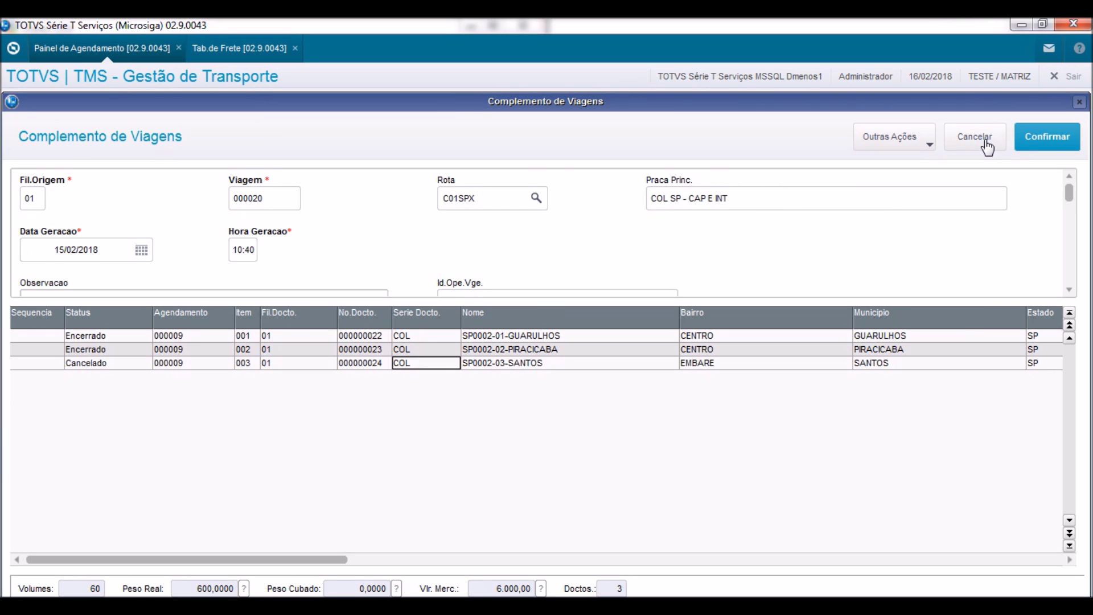